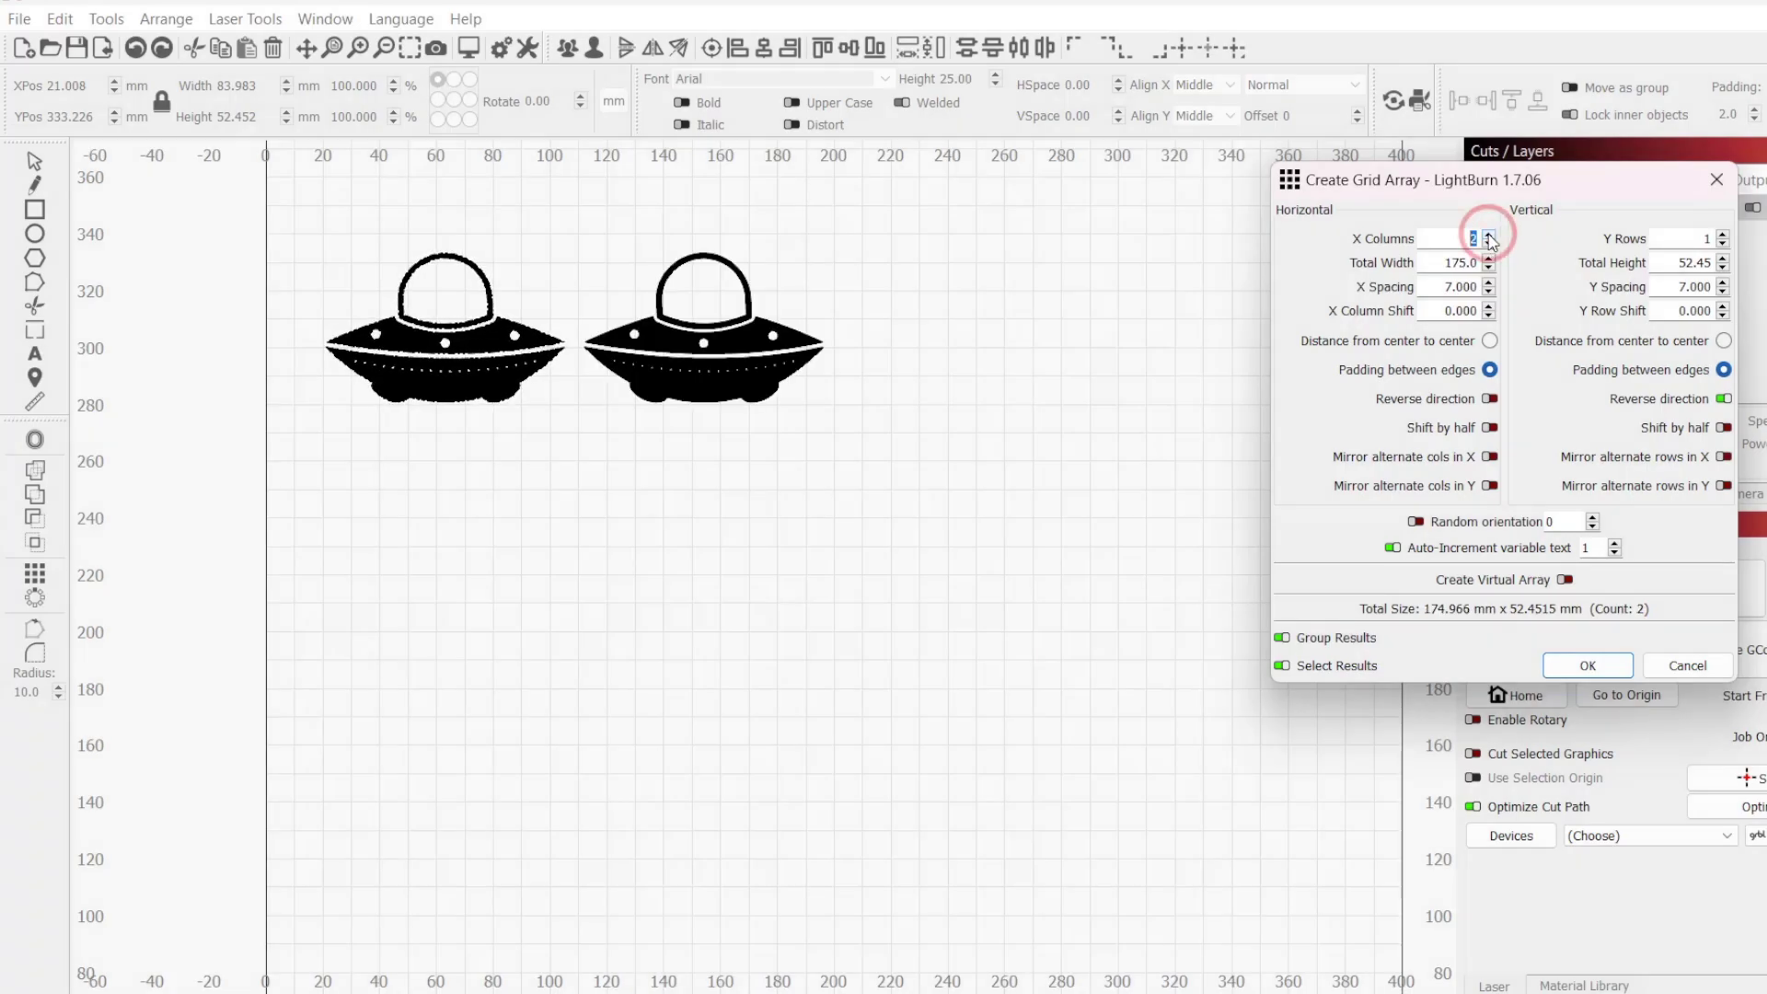
pyautogui.click(1488, 235)
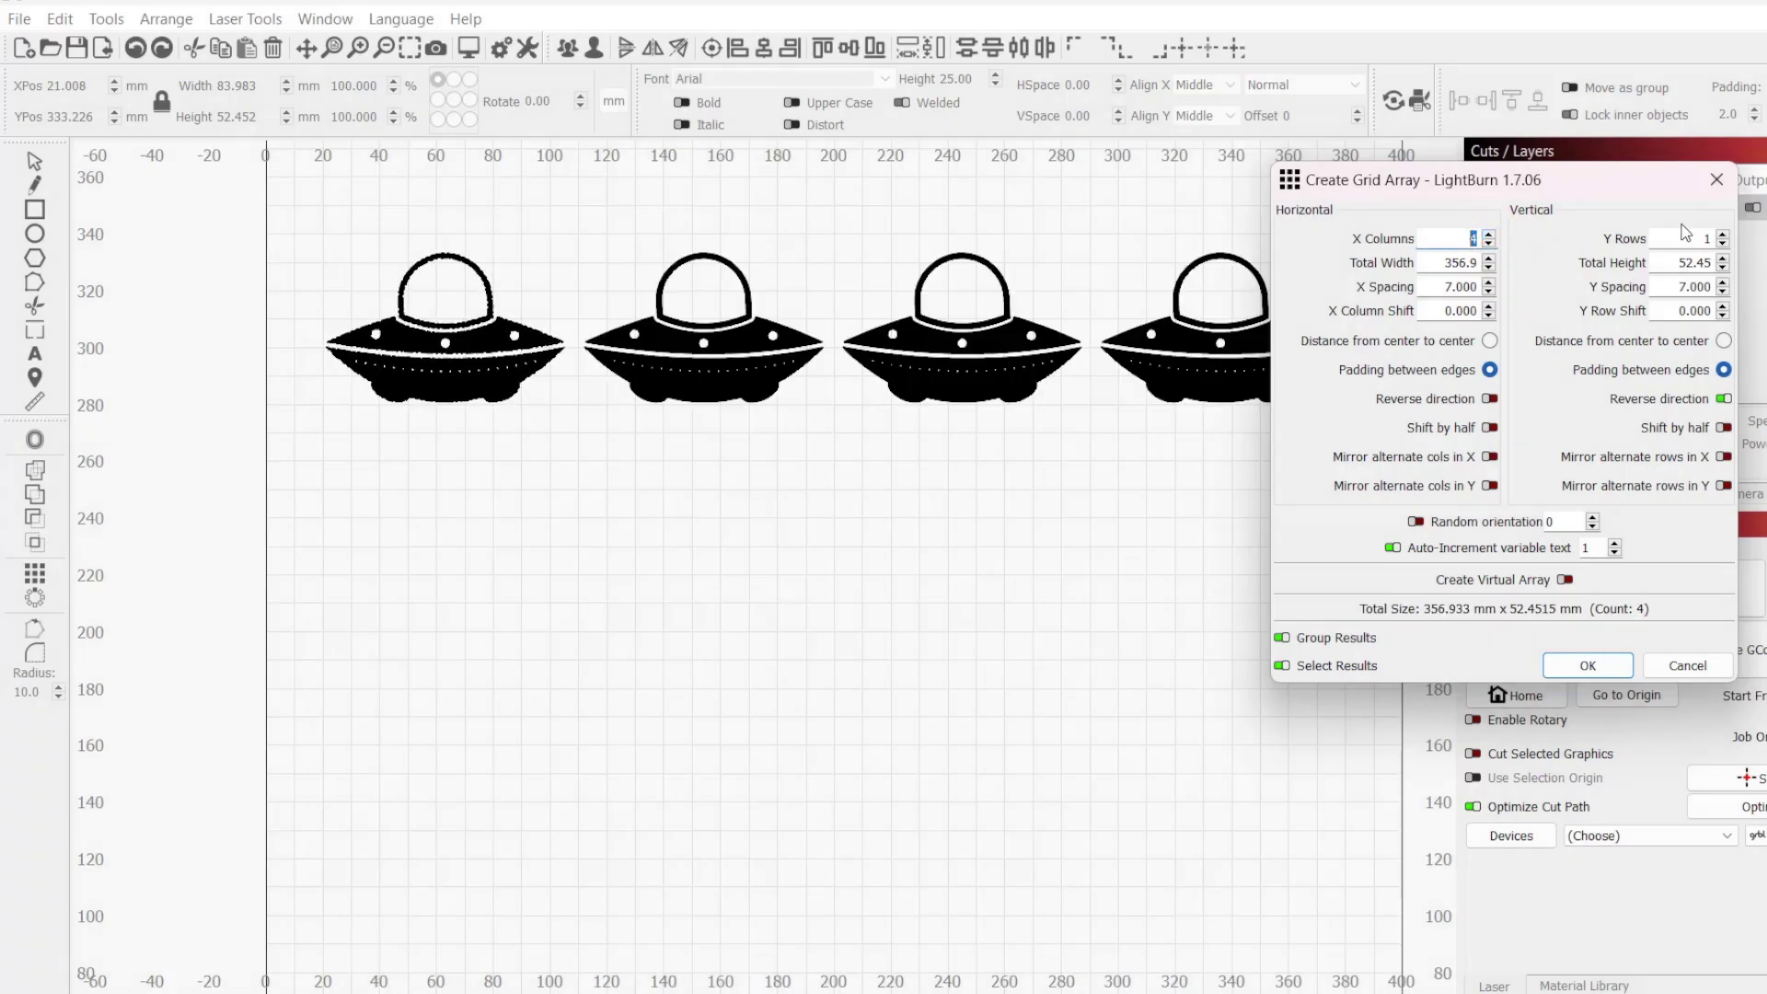
# - Set the UFO grid to 4 columns by 4 rows
pyautogui.click(1723, 235)
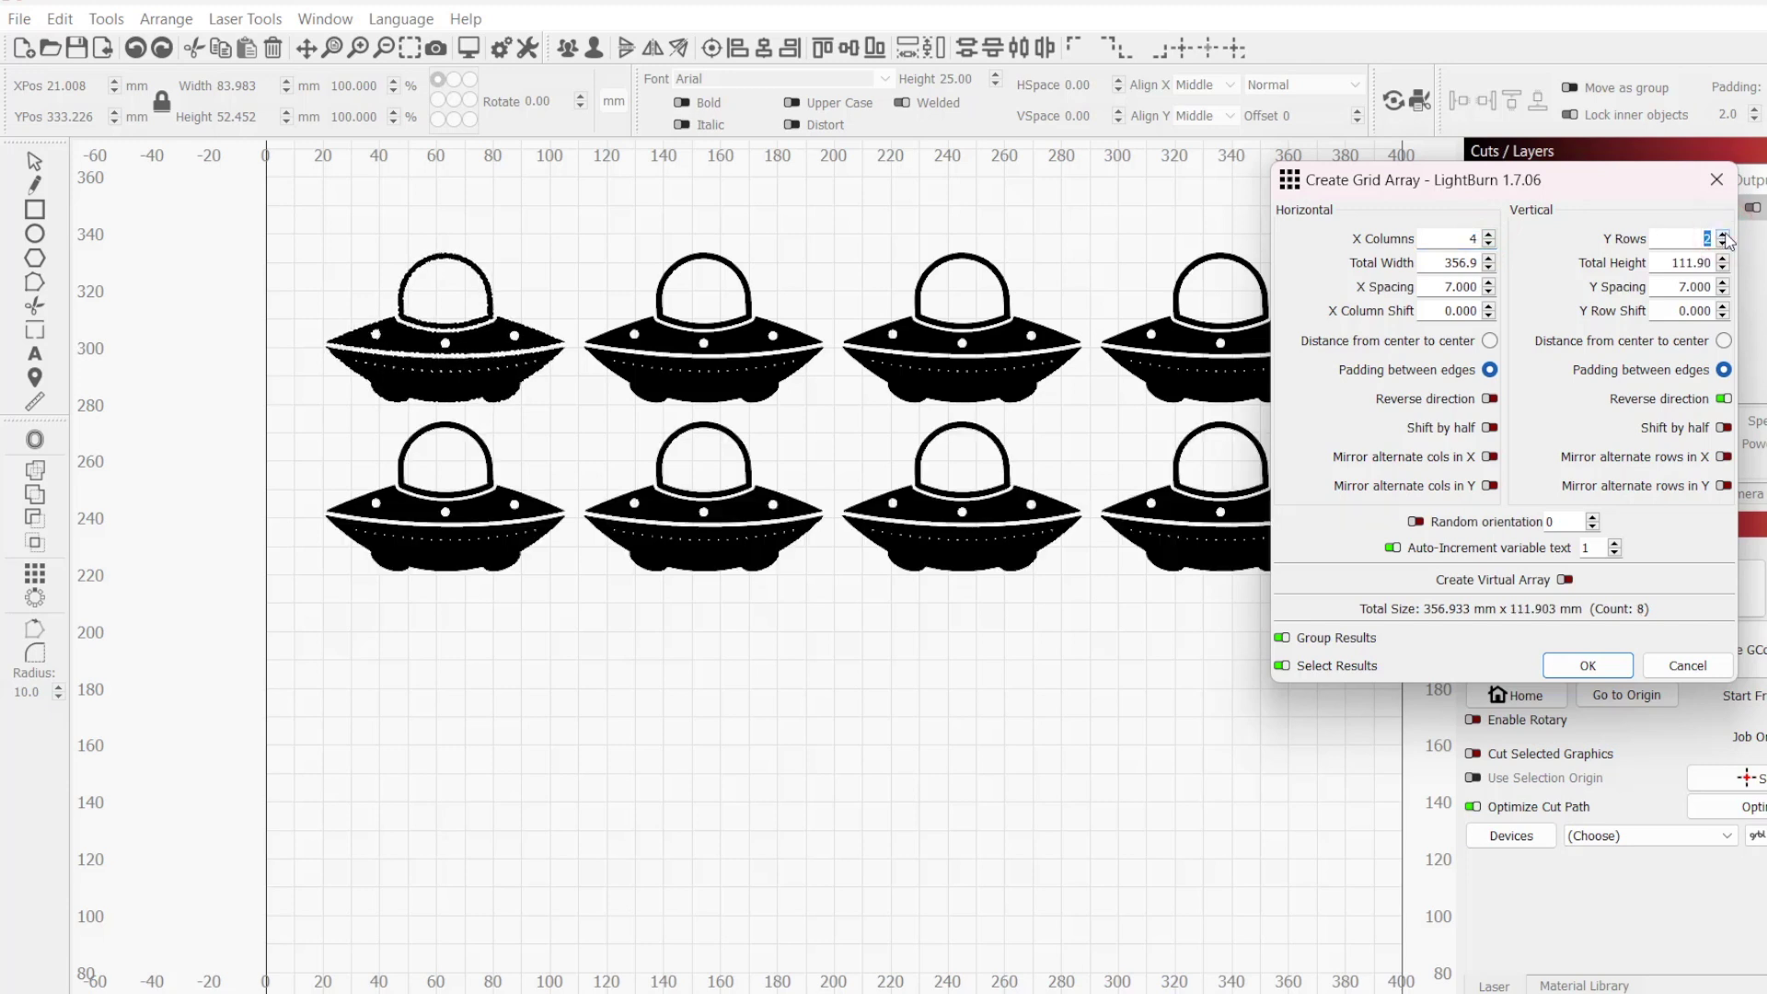
pyautogui.click(1722, 234)
pyautogui.click(1722, 235)
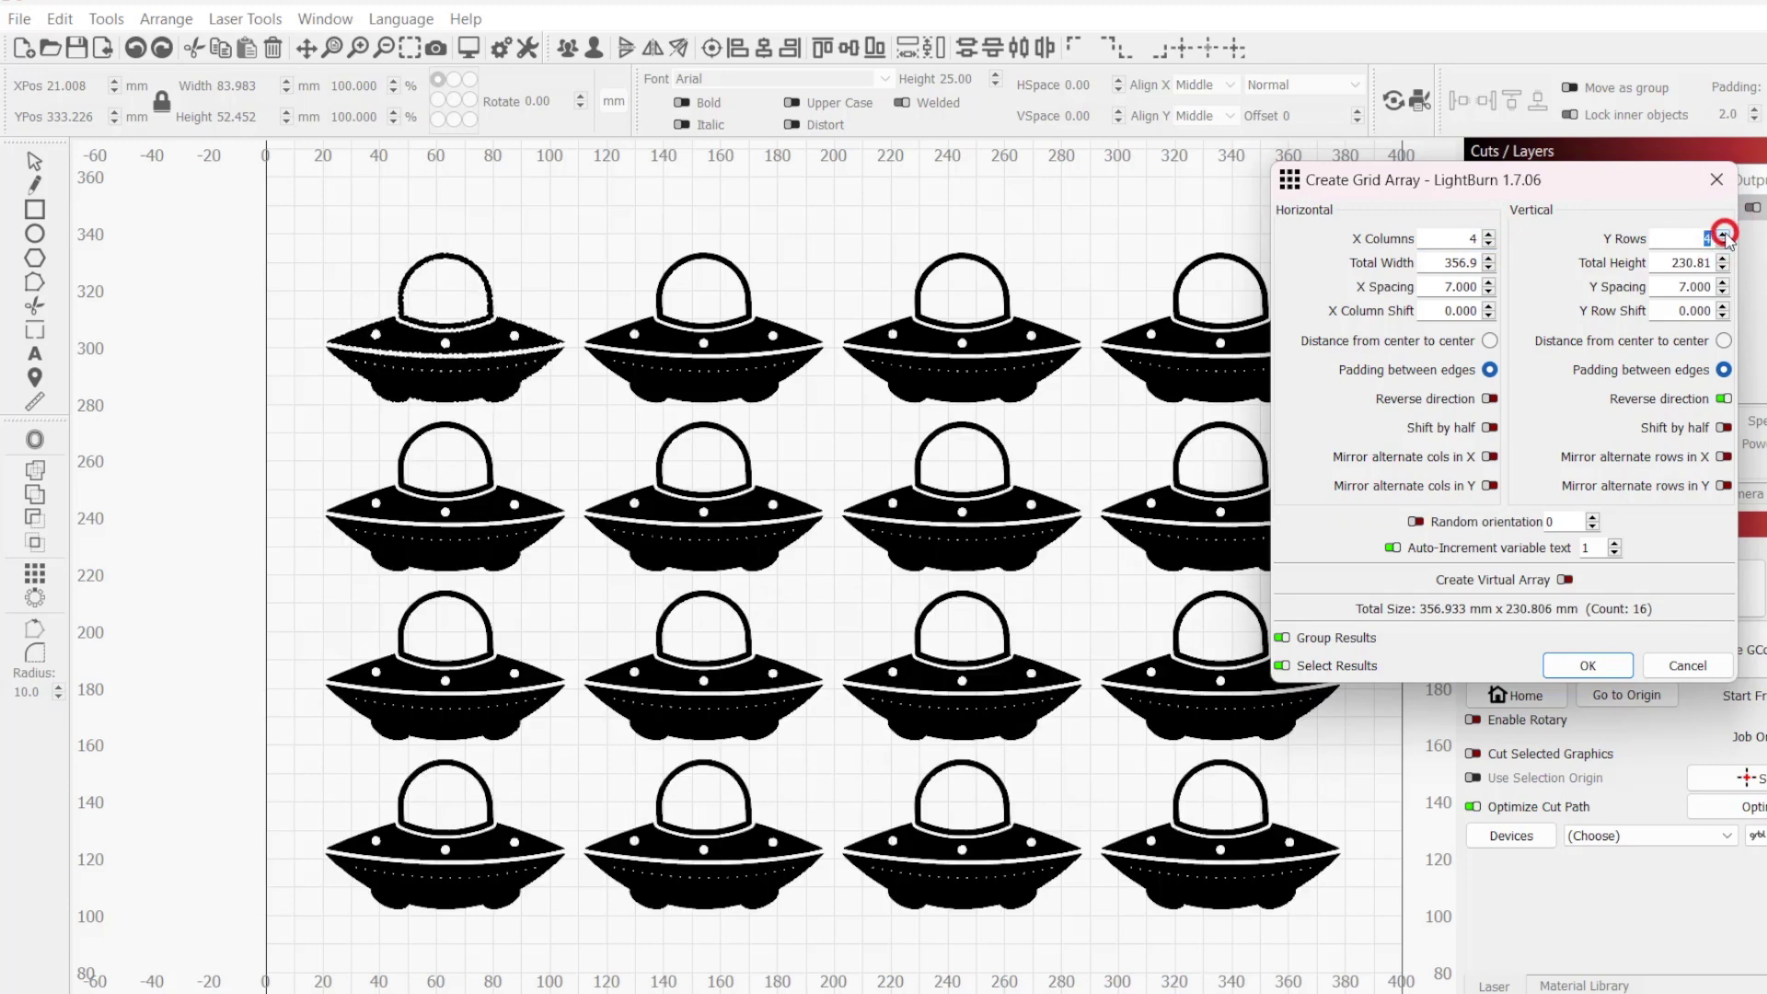
pyautogui.click(1722, 246)
pyautogui.click(1722, 246)
pyautogui.click(1722, 246)
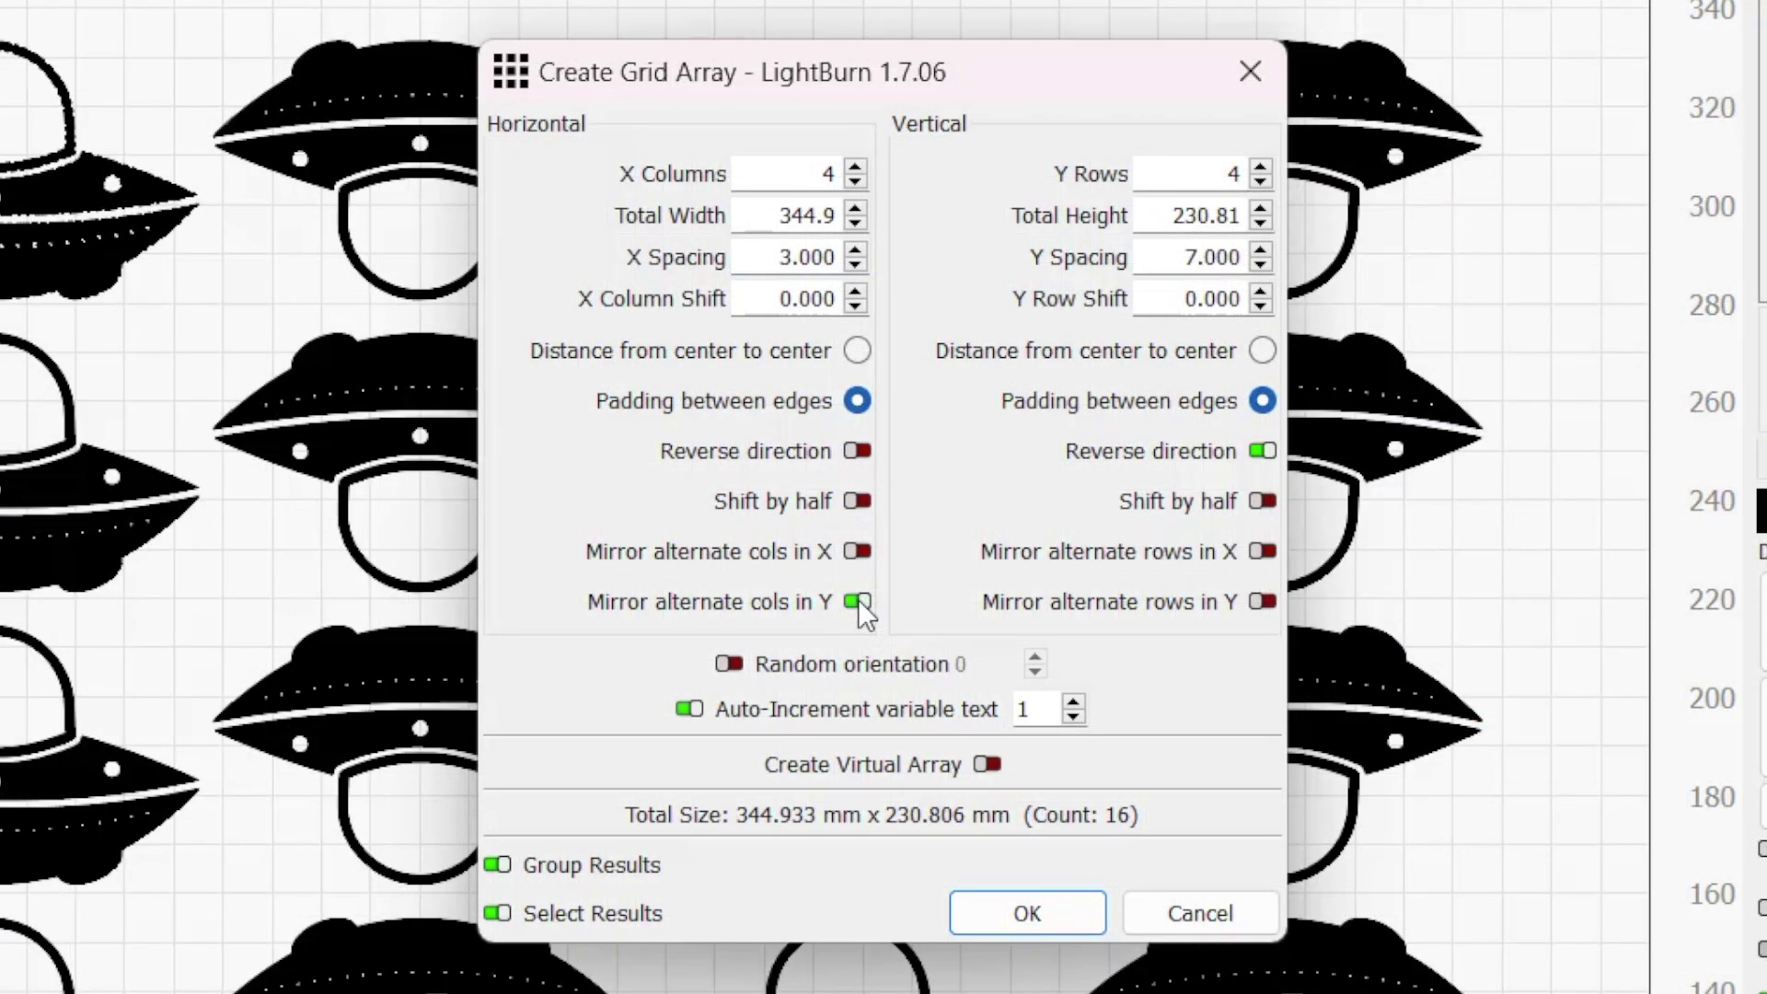
# - Try Mirror alternate cols in Y and Random orientation, leaving both switched off
pyautogui.click(857, 600)
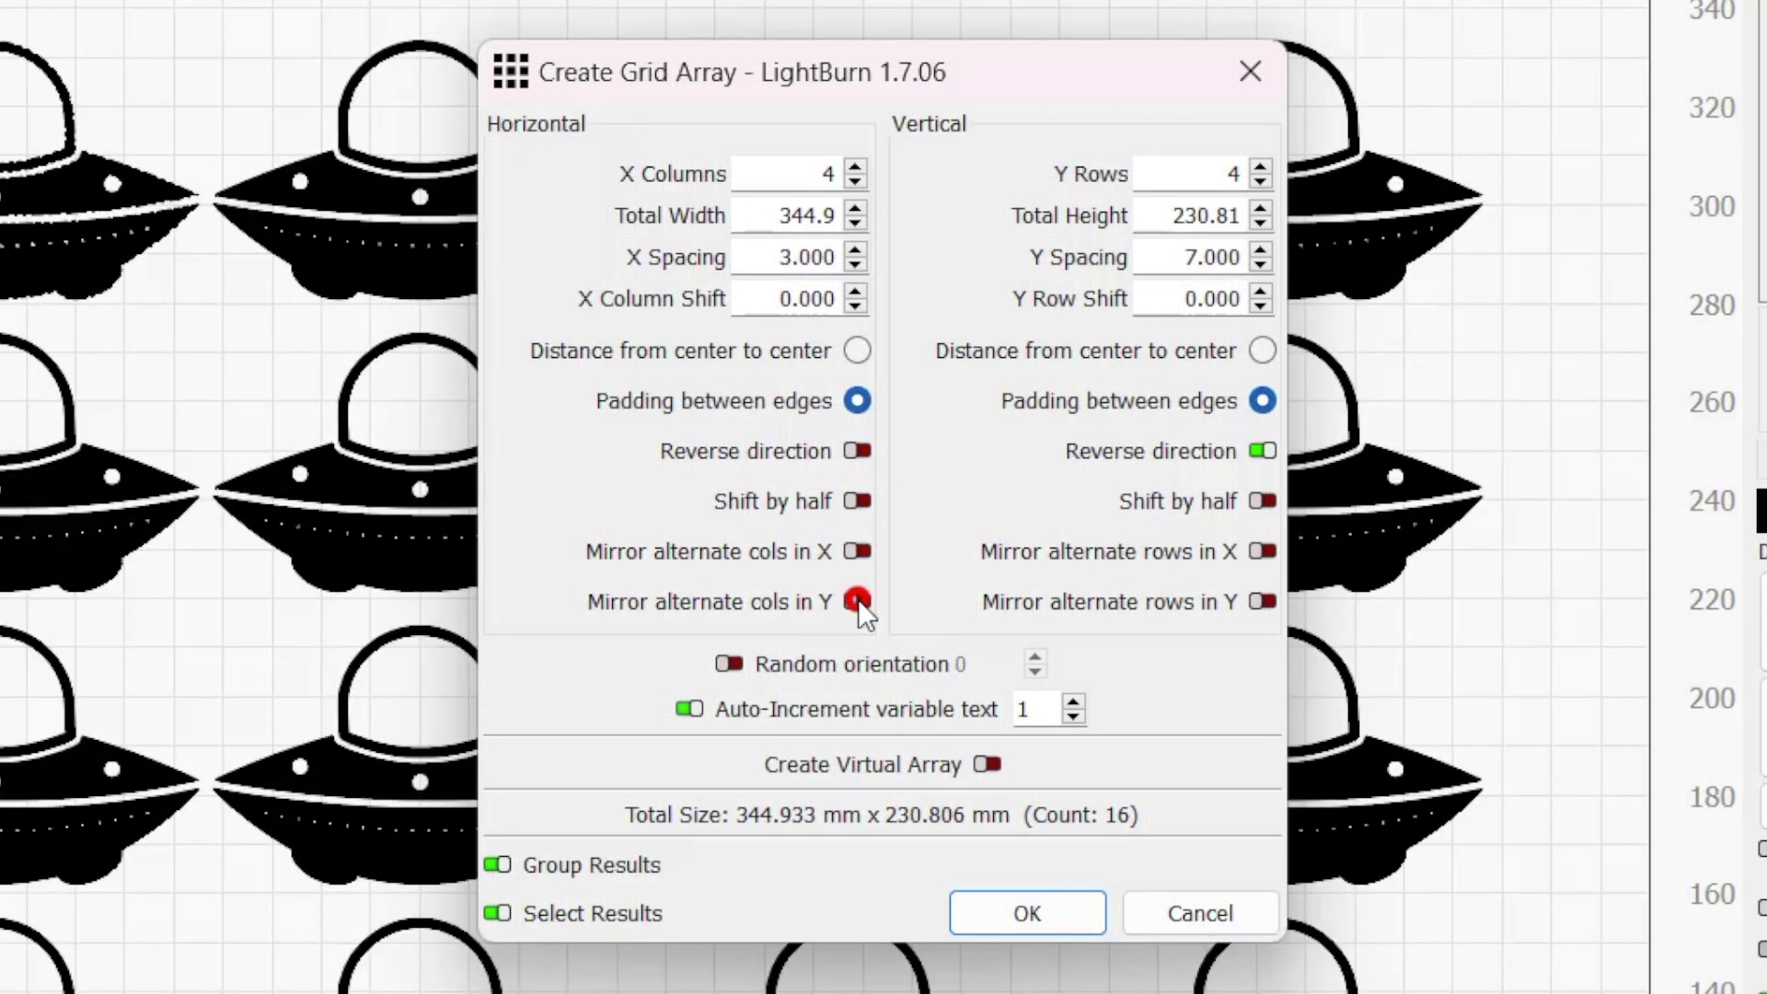
pyautogui.click(858, 600)
pyautogui.click(858, 600)
pyautogui.click(729, 663)
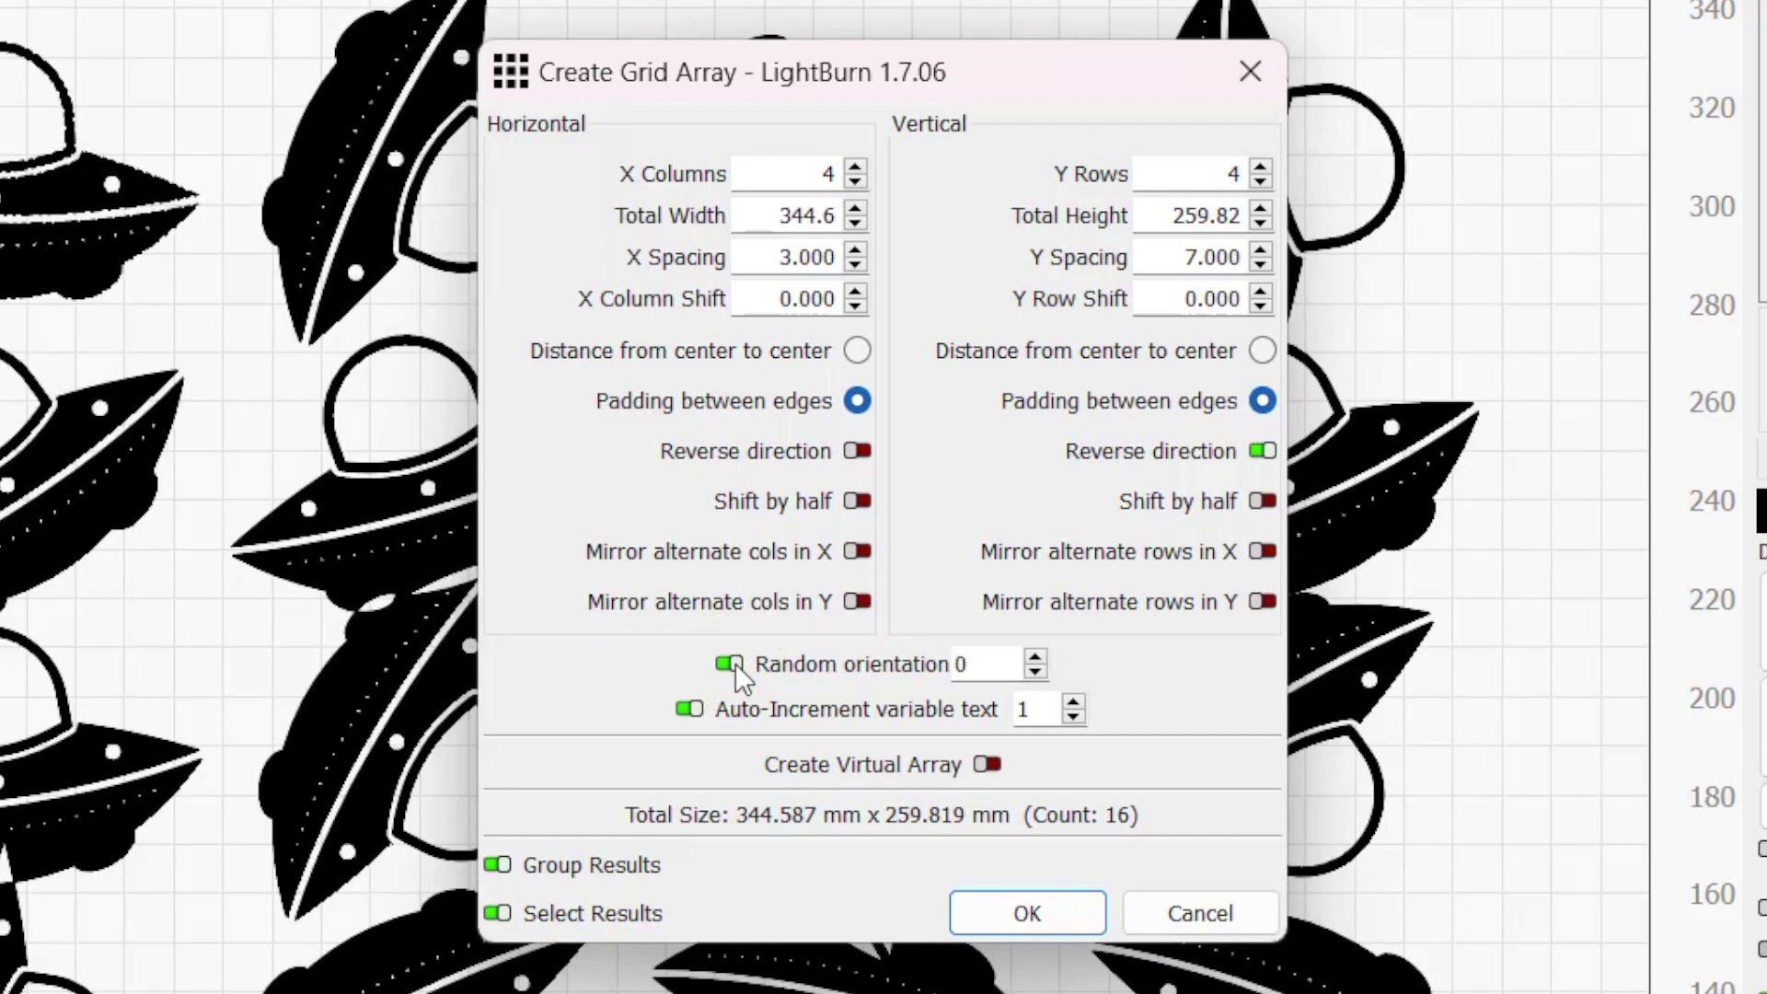
pyautogui.click(730, 663)
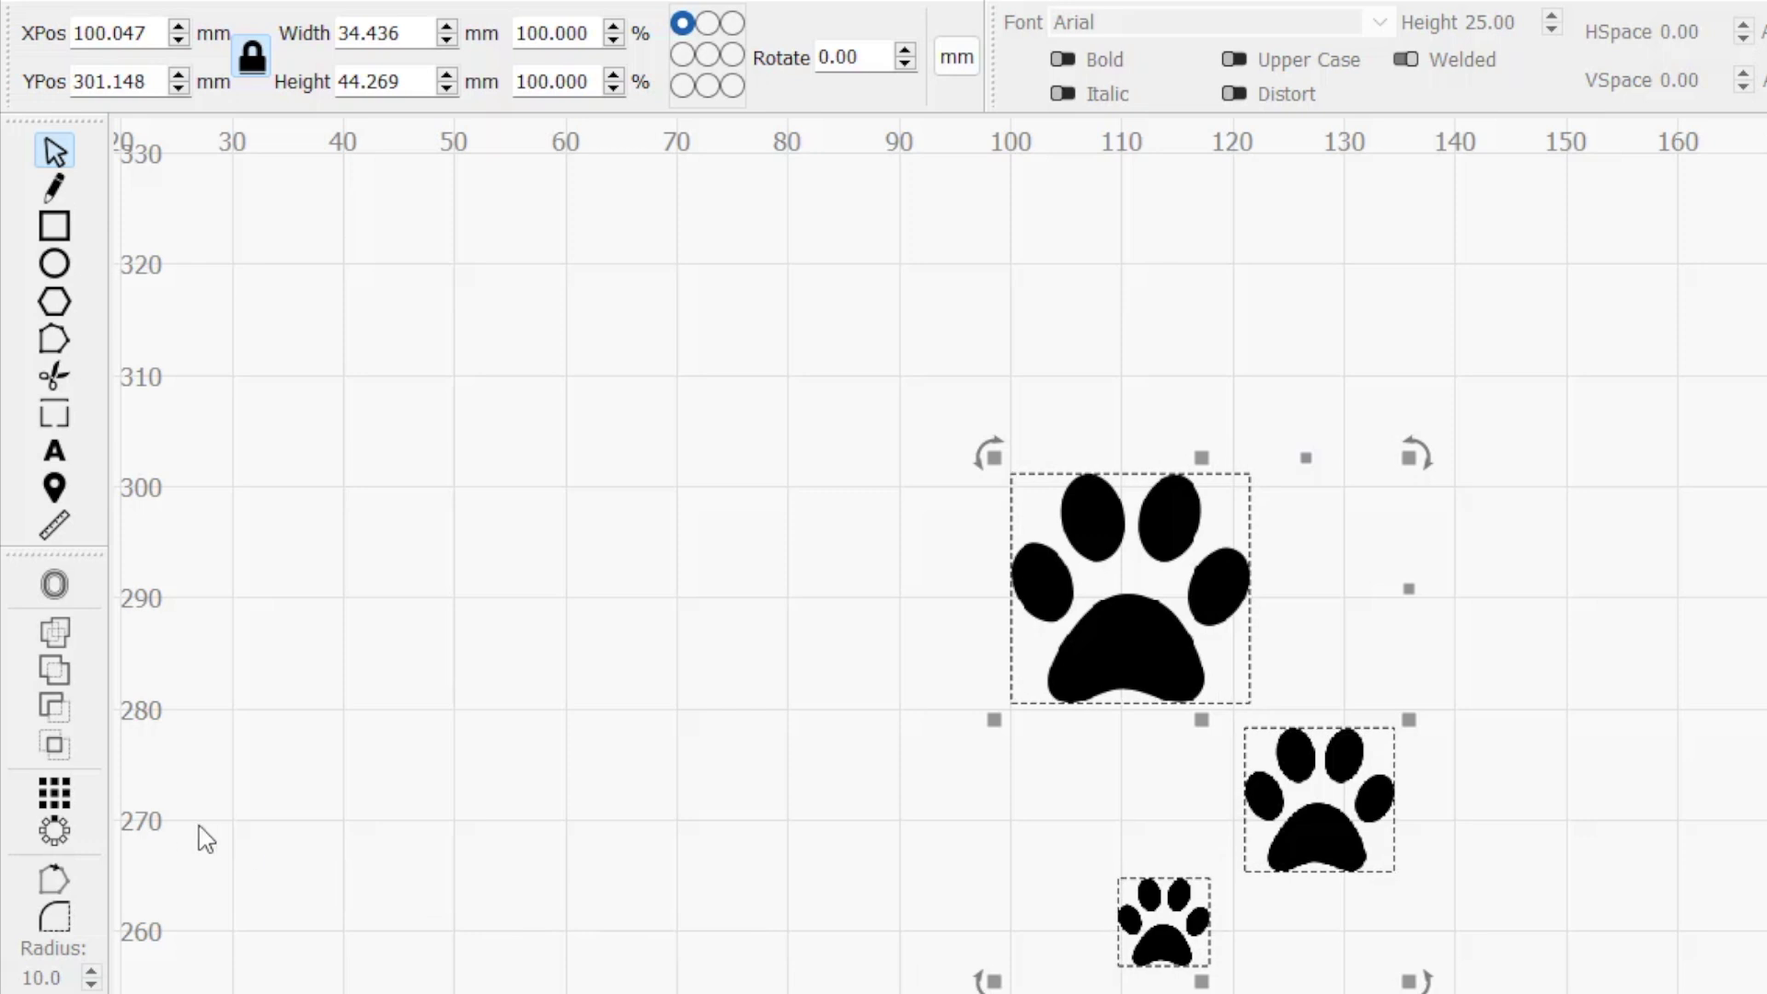
# - Open Create Grid Array for the paws and drag it right, zooming out to show them
pyautogui.click(62, 802)
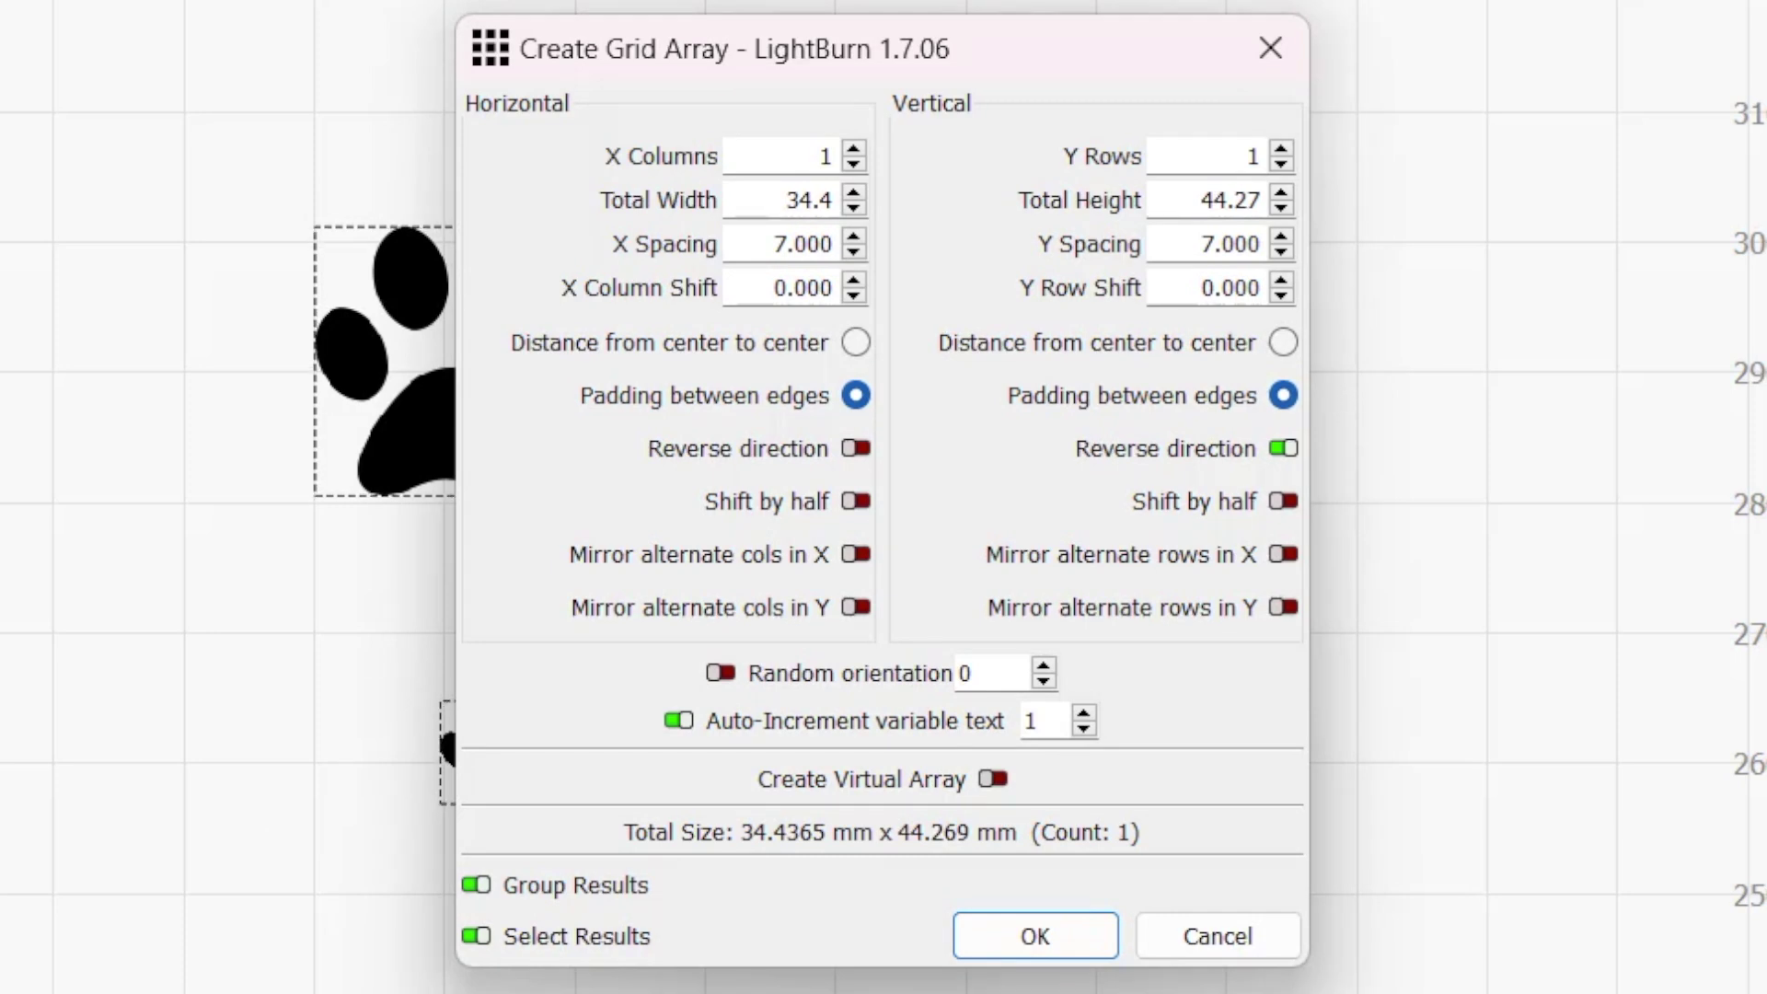
pyautogui.moveTo(728, 46); pyautogui.dragTo(1157, 65)
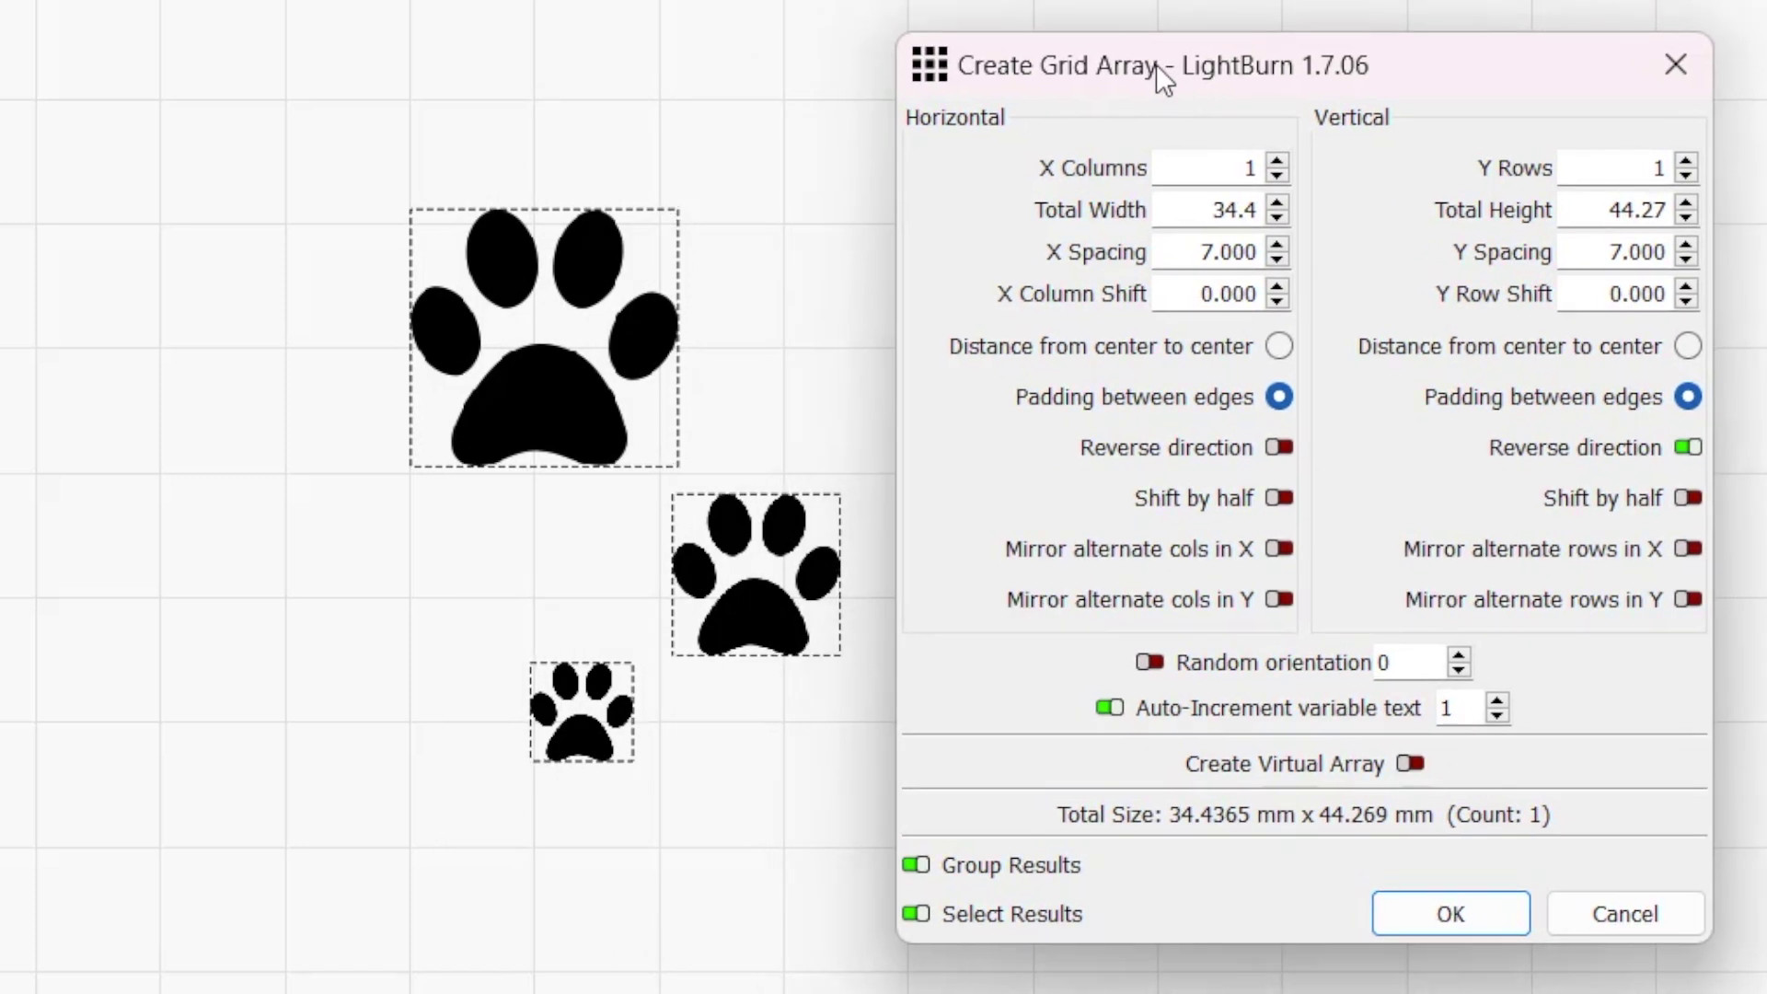
pyautogui.scroll(-4, 529, 425)
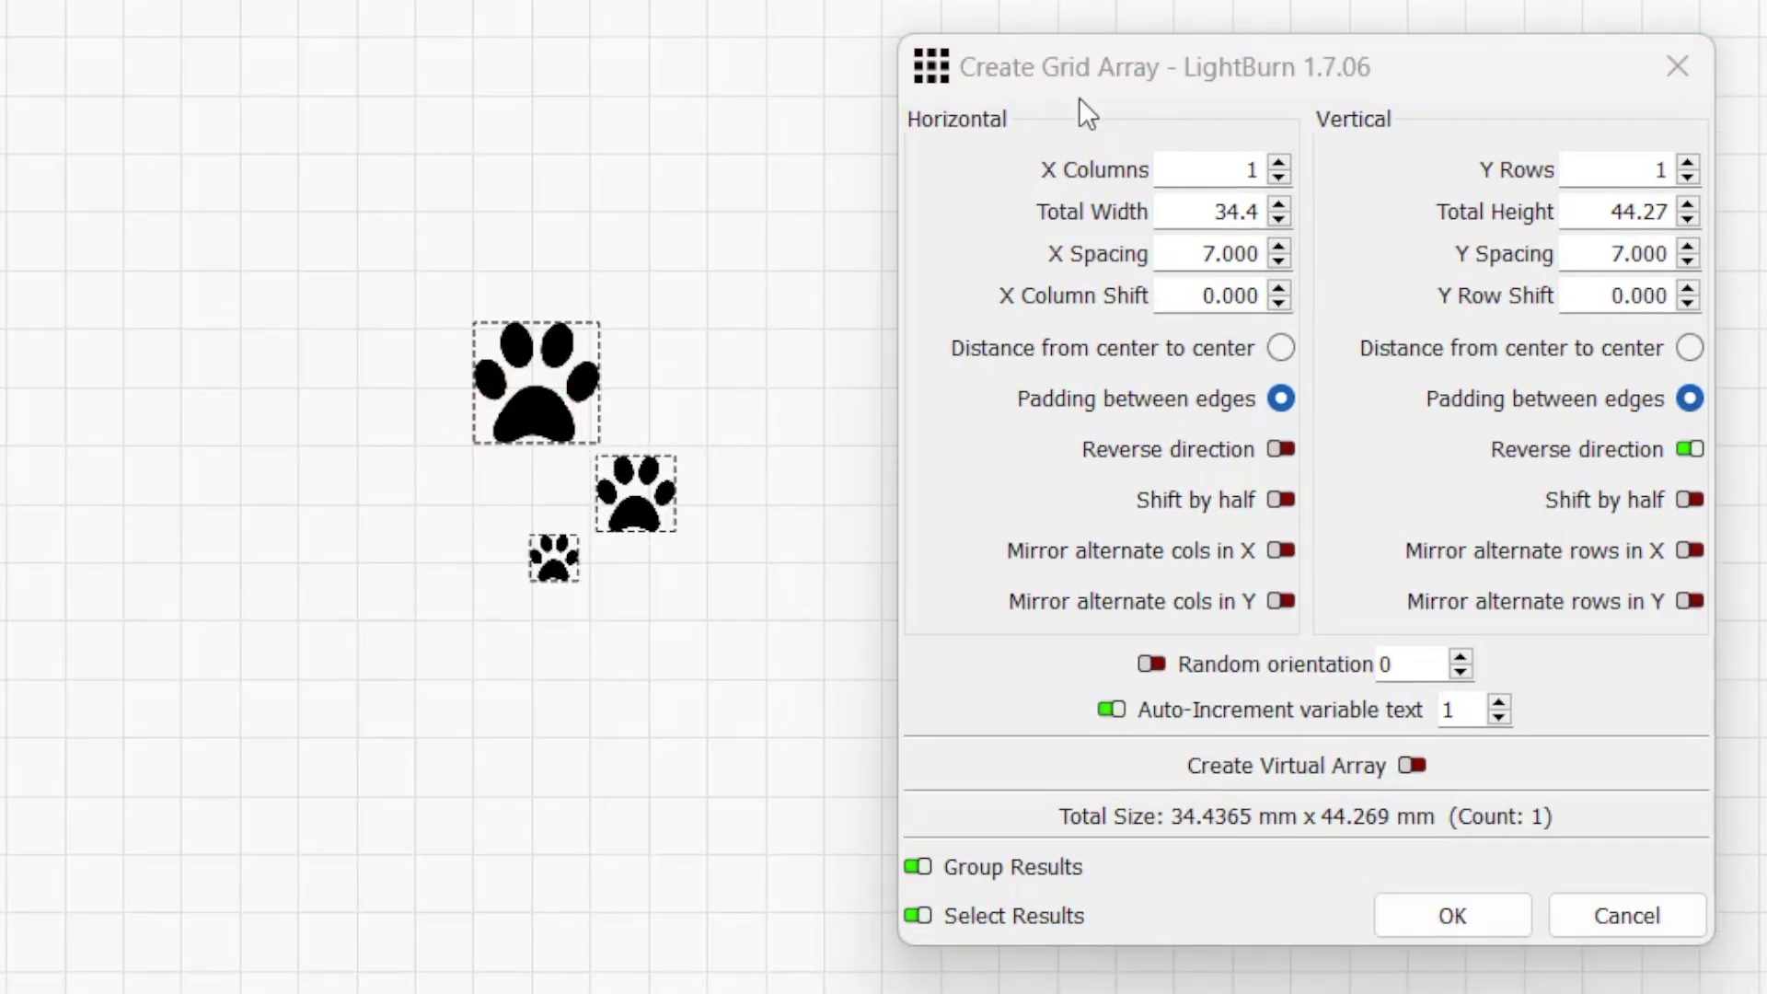
pyautogui.click(1086, 70)
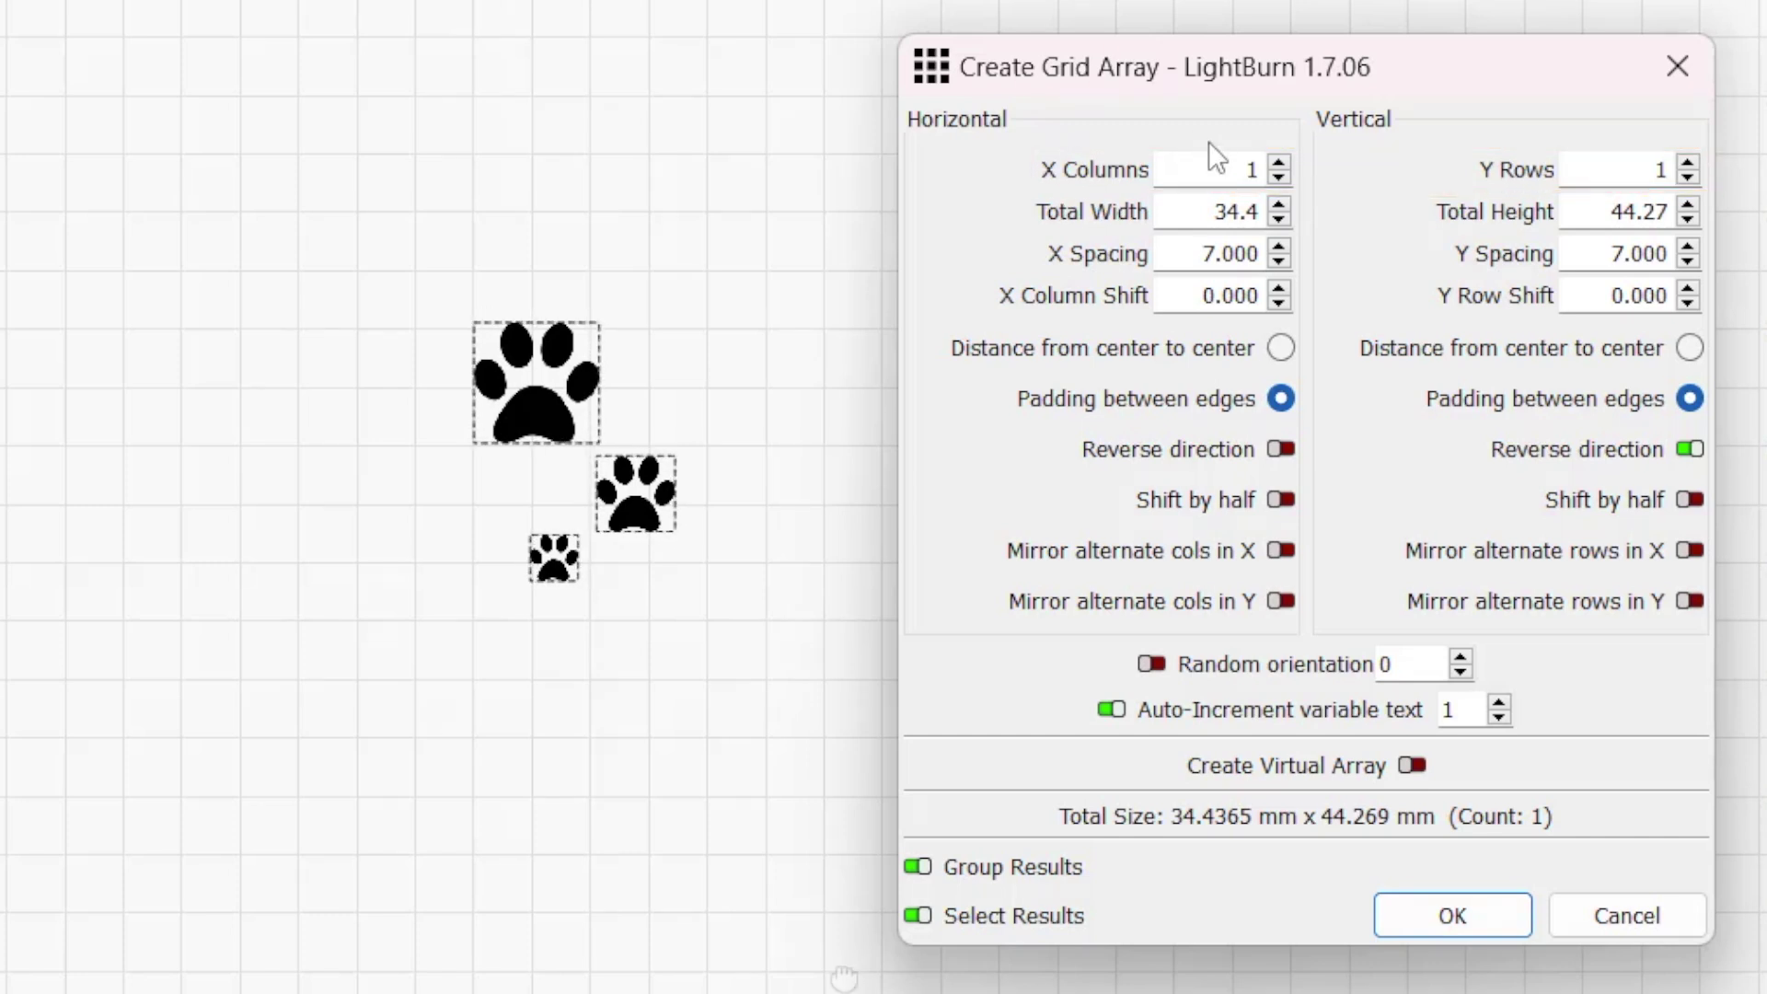
pyautogui.click(1220, 164)
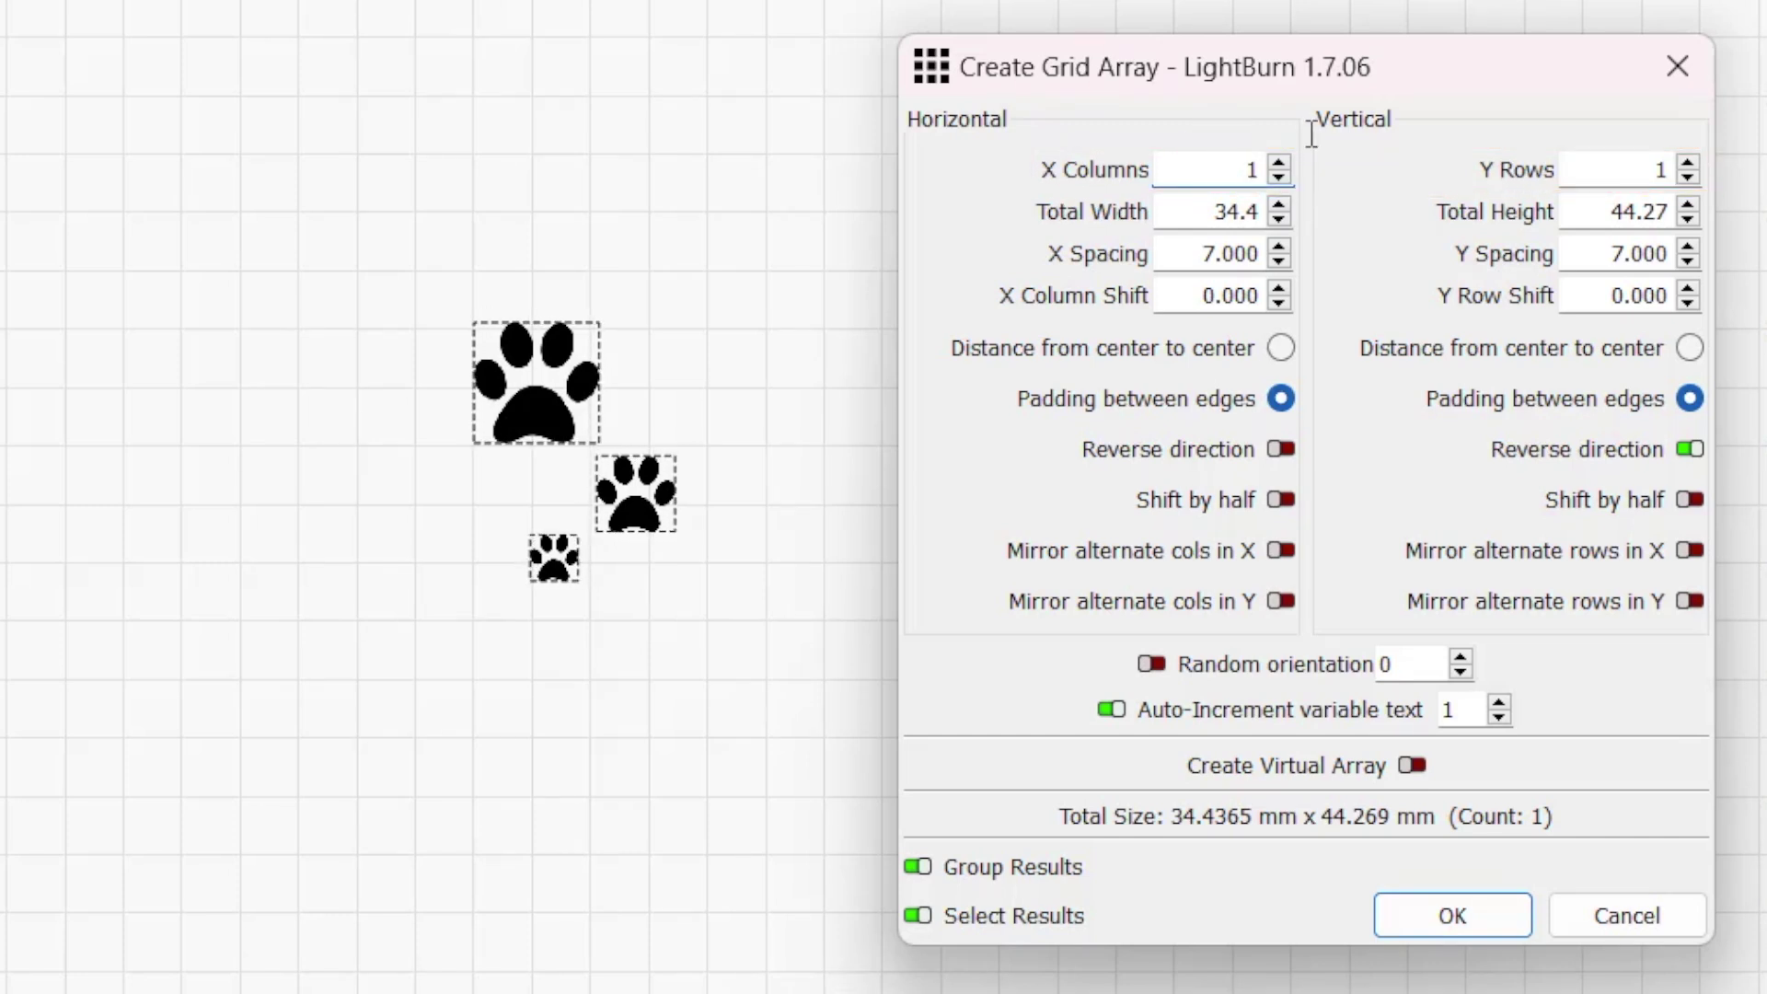
pyautogui.write('3')
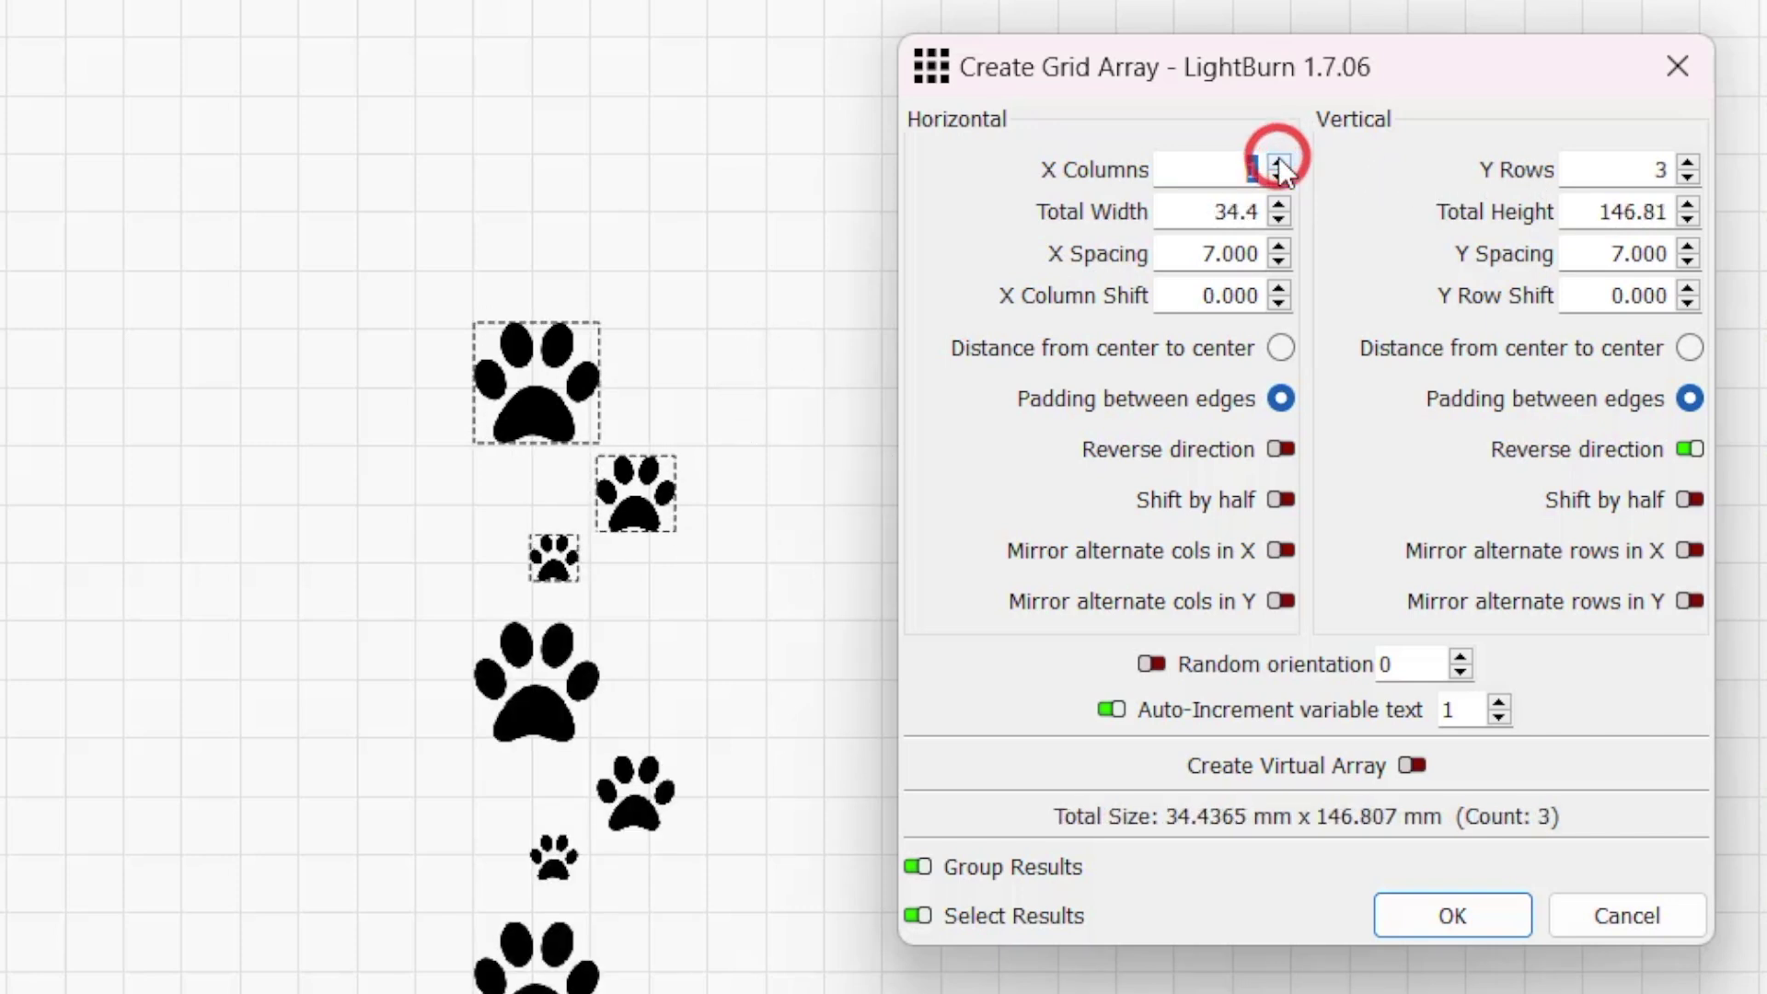
pyautogui.click(1278, 160)
pyautogui.click(1278, 162)
pyautogui.click(1279, 162)
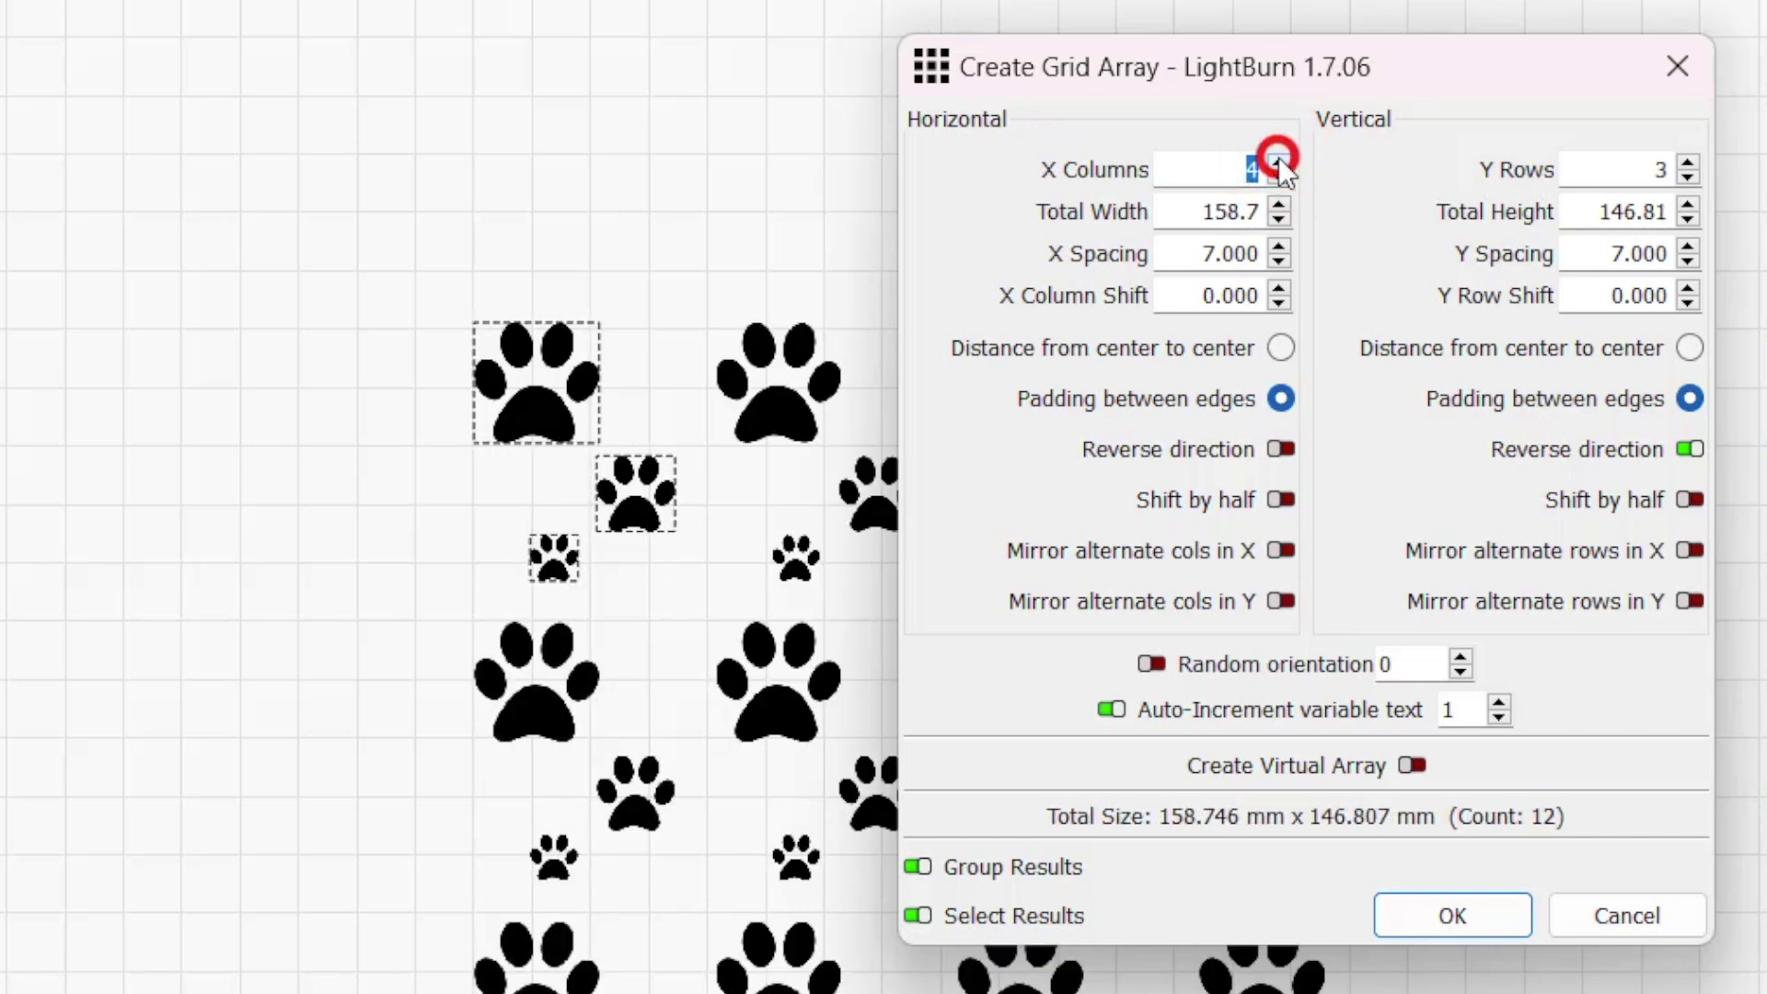
pyautogui.click(1278, 162)
pyautogui.scroll(-4, 1278, 162)
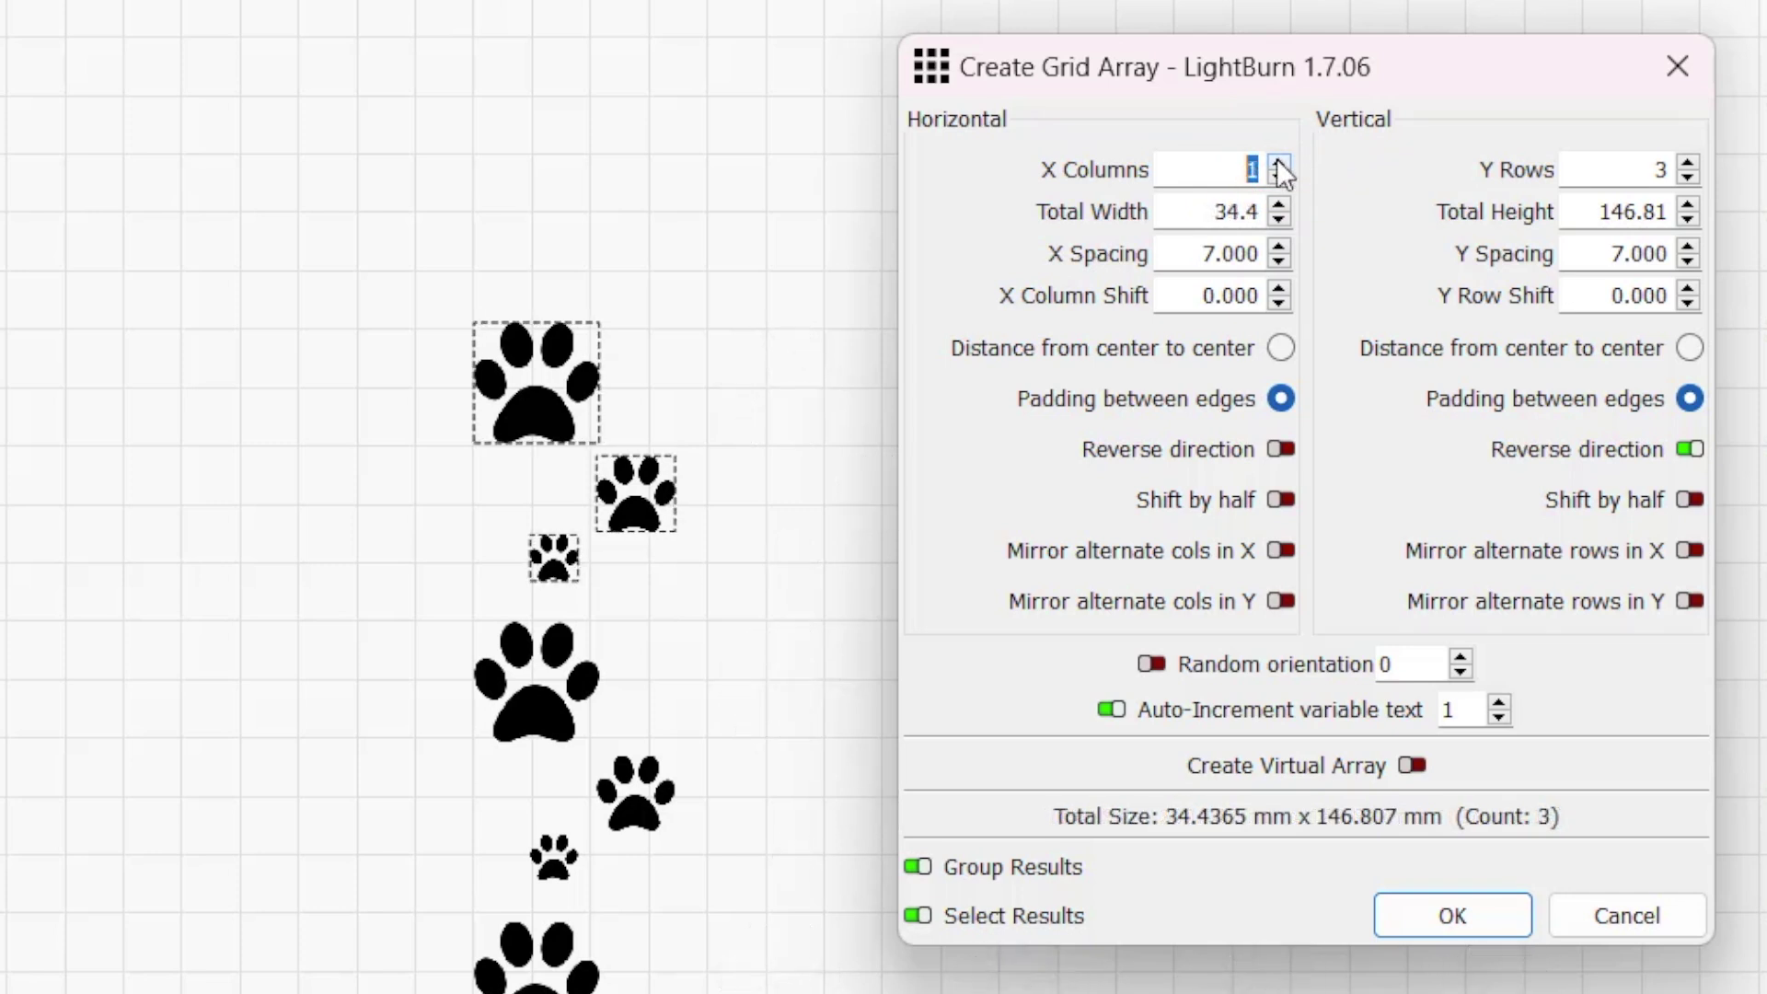
pyautogui.click(1278, 162)
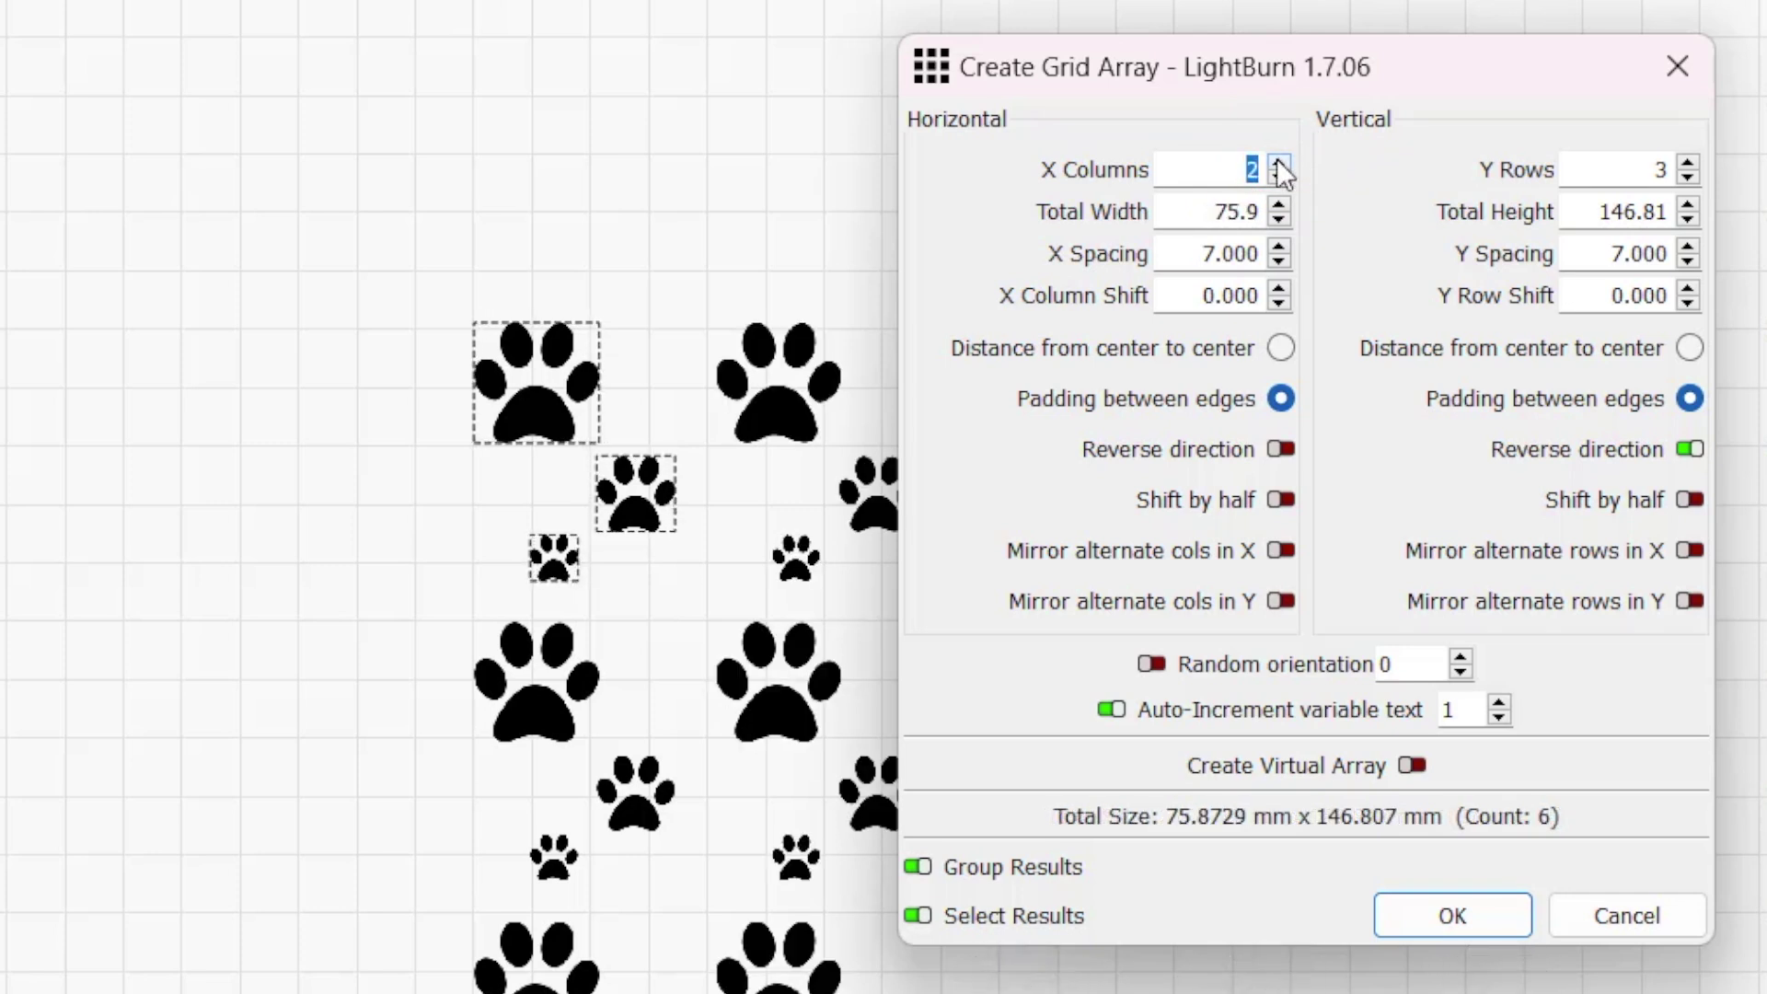
pyautogui.click(1278, 162)
pyautogui.click(1278, 162)
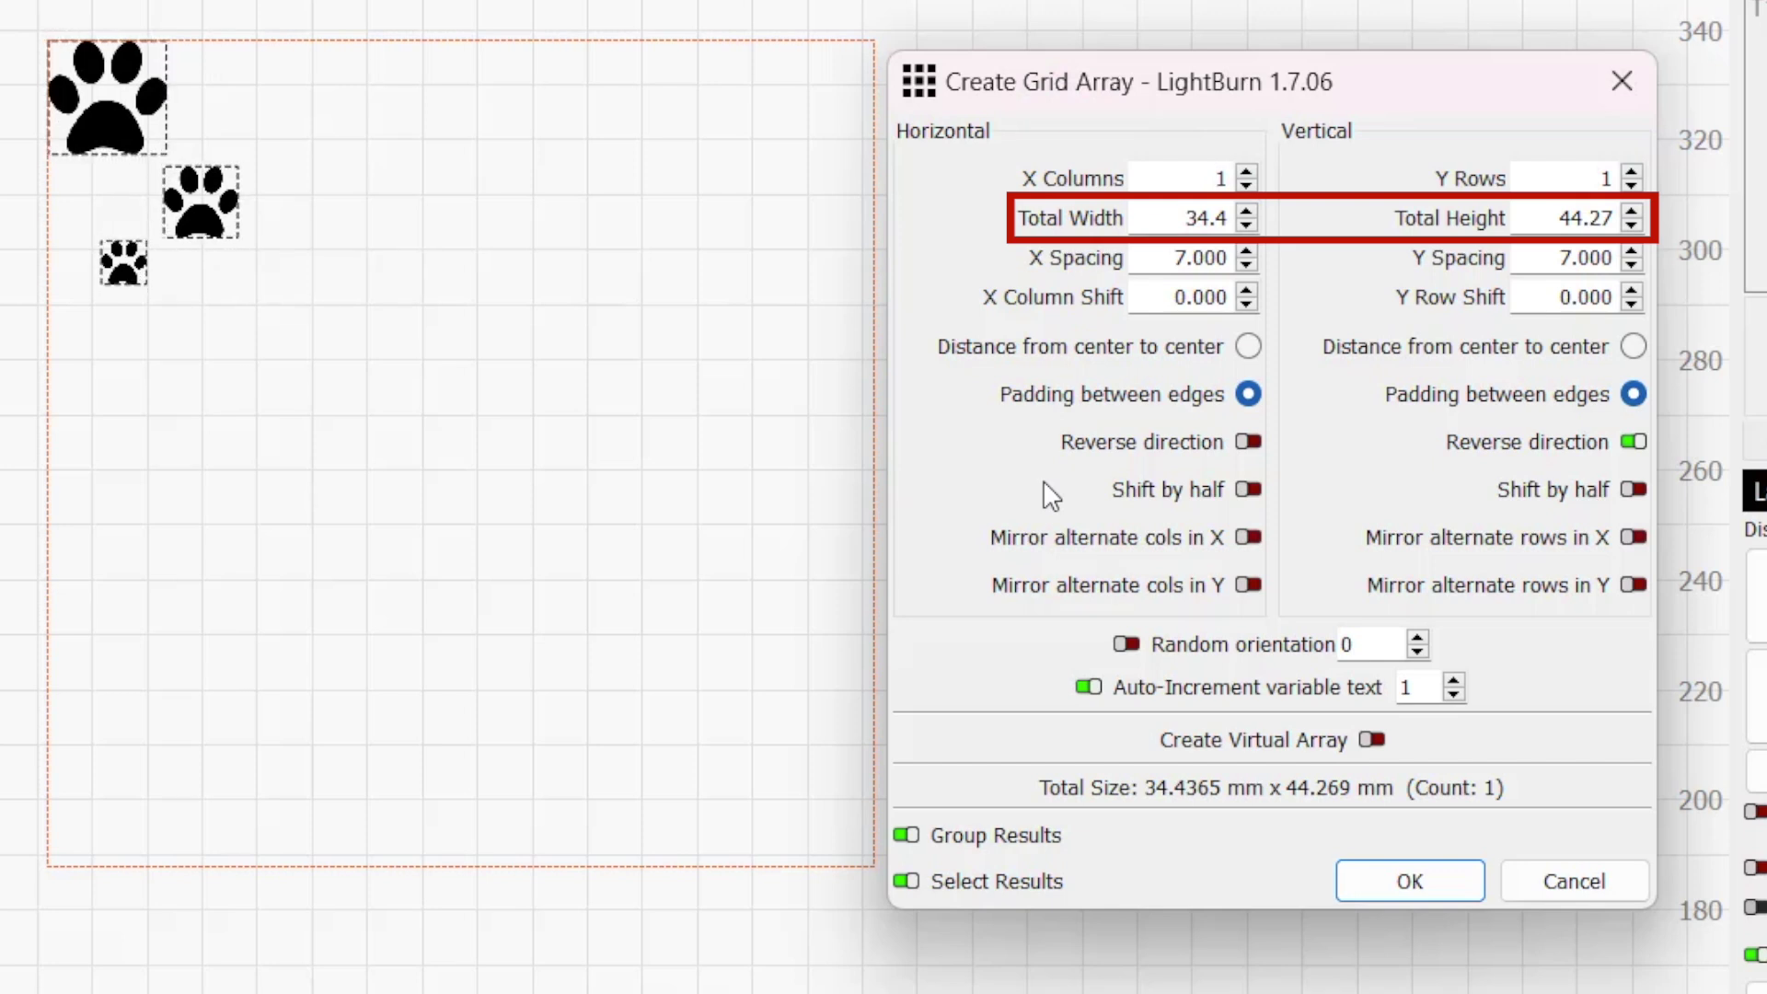
# - Set the paw array's Total Width and Total Height to 150
pyautogui.doubleClick(1174, 214)
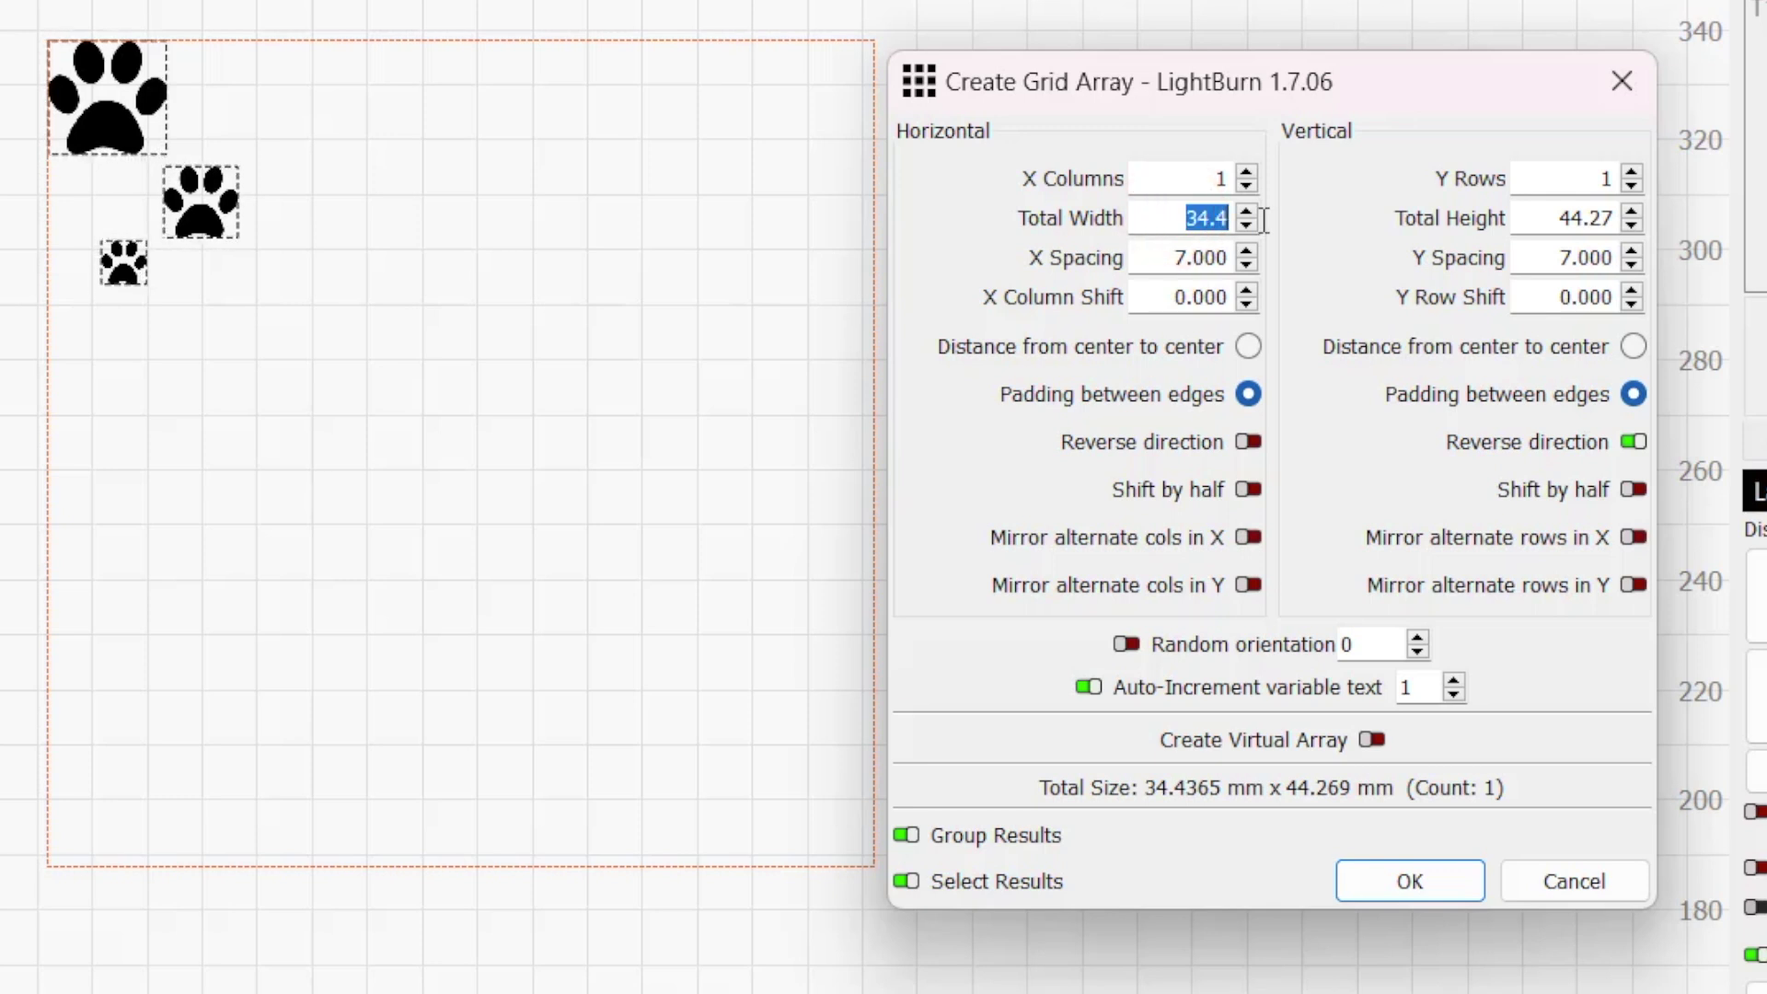
pyautogui.write('150')
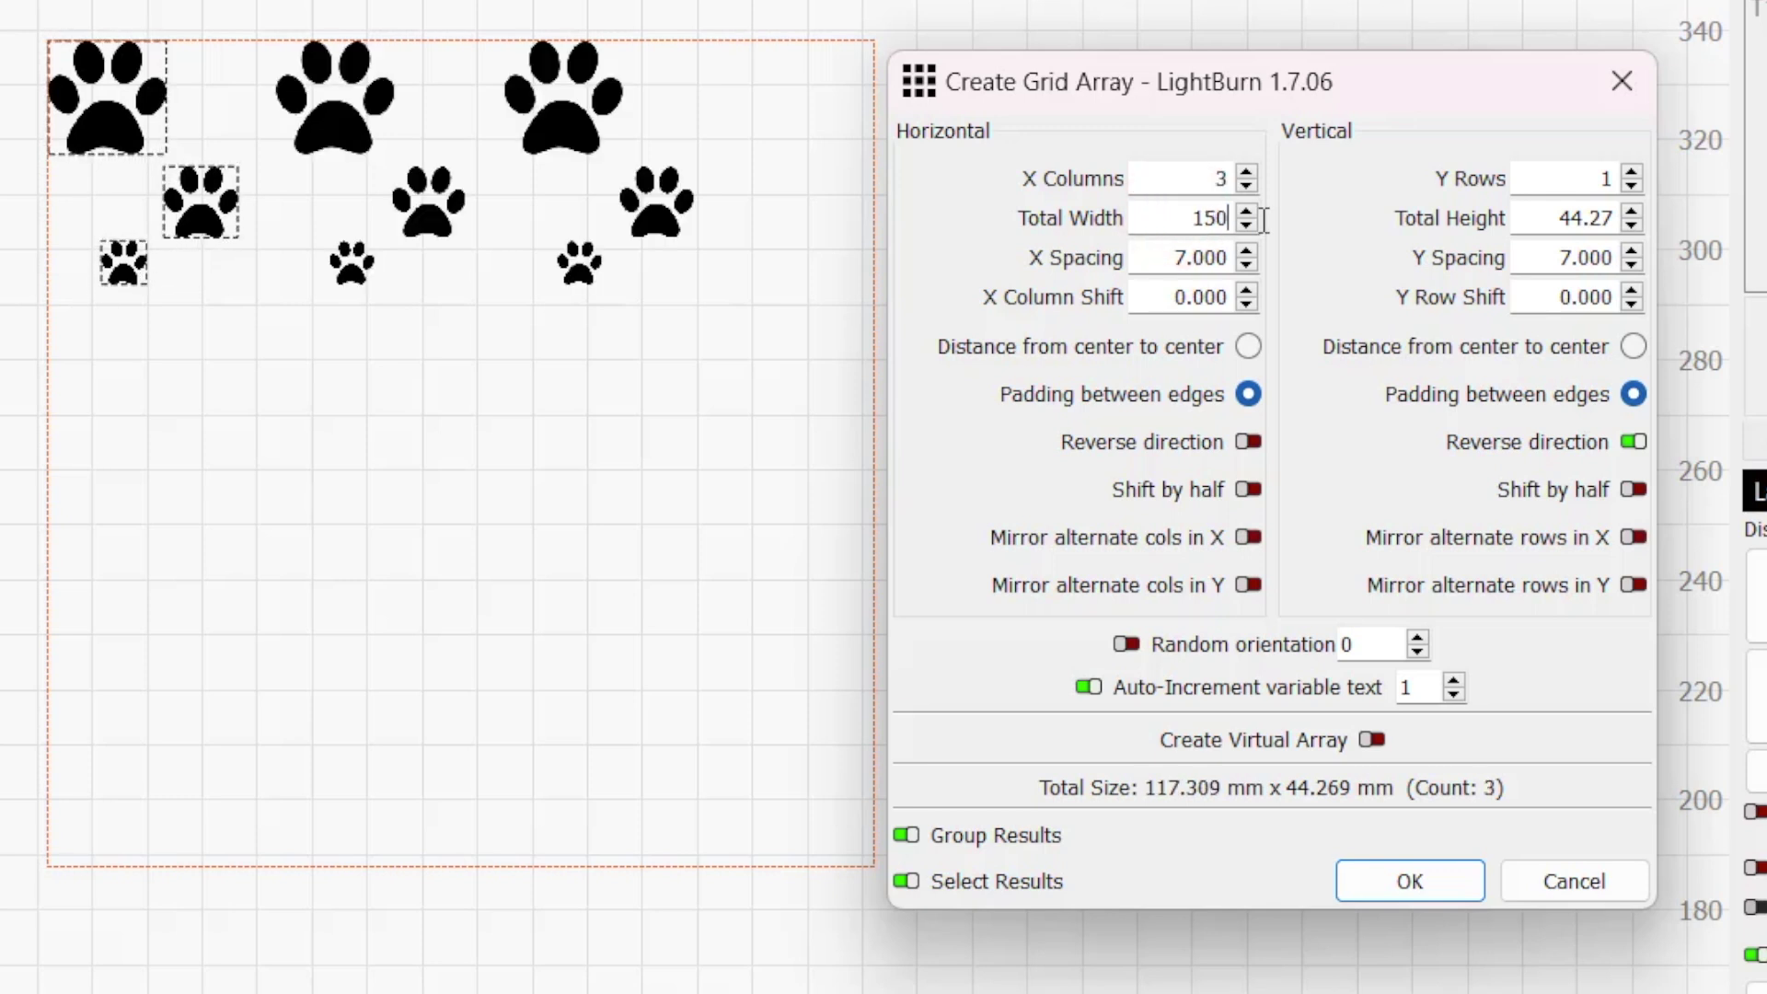
pyautogui.moveTo(1538, 217); pyautogui.dragTo(1623, 210)
pyautogui.write('15')
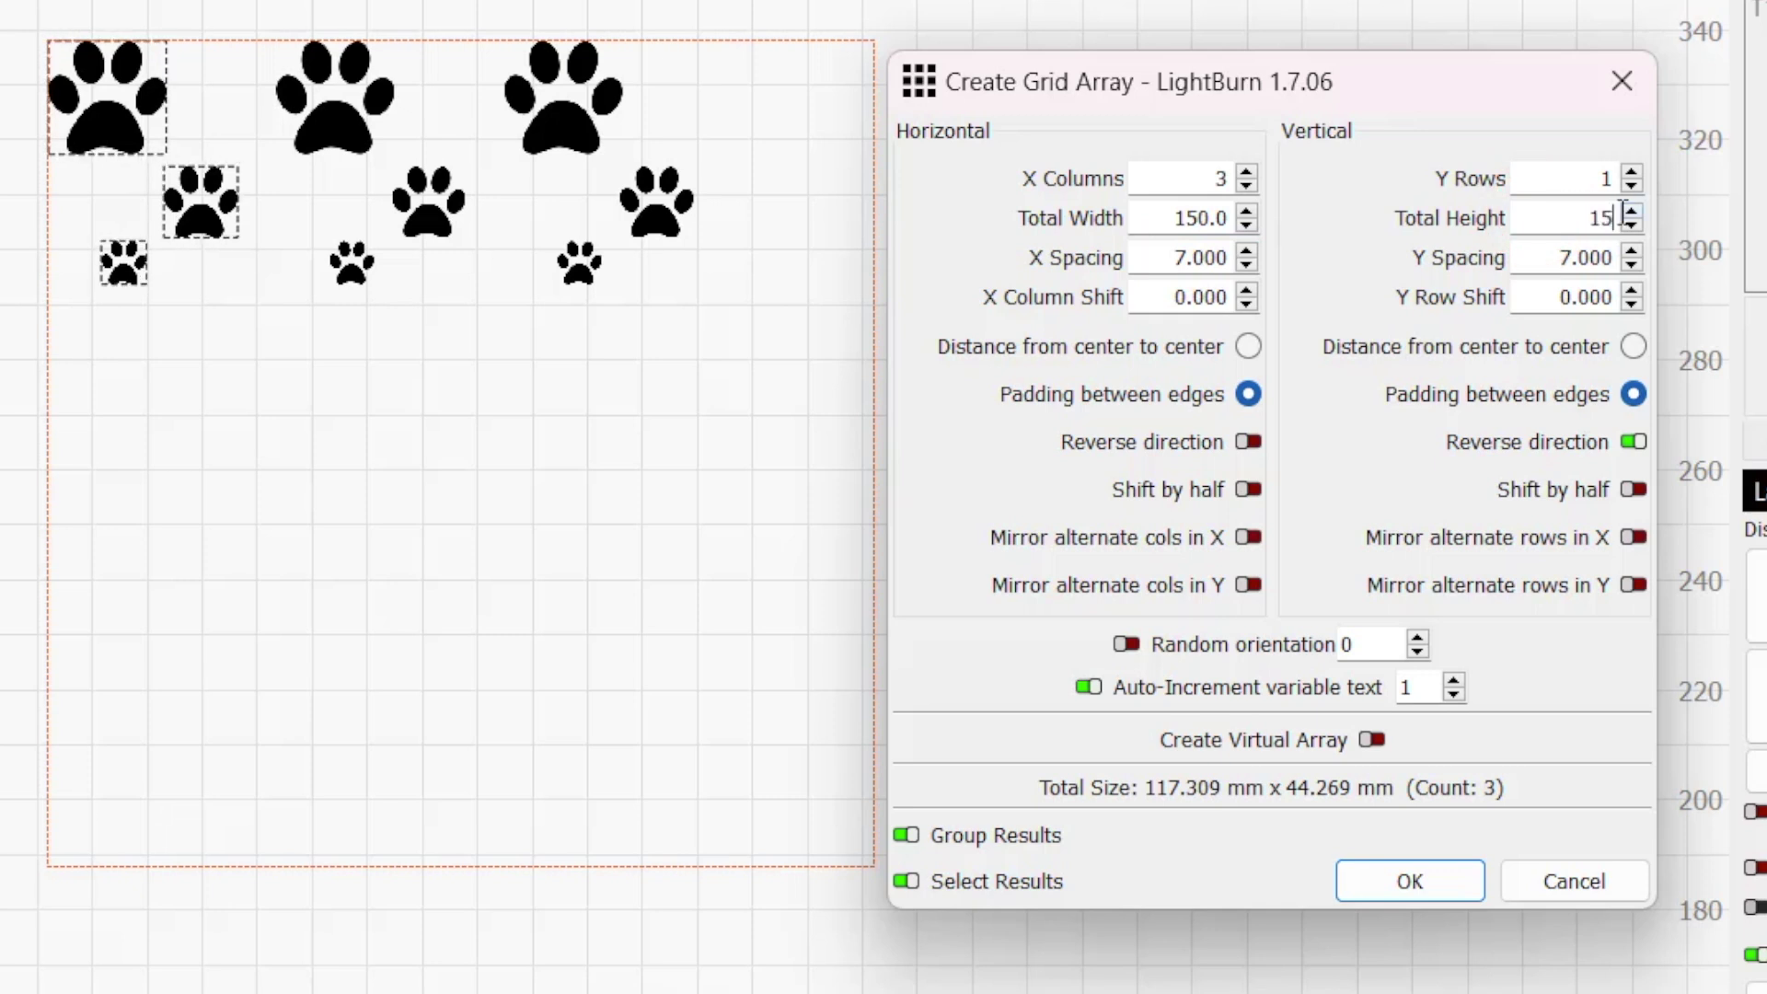
pyautogui.write('0')
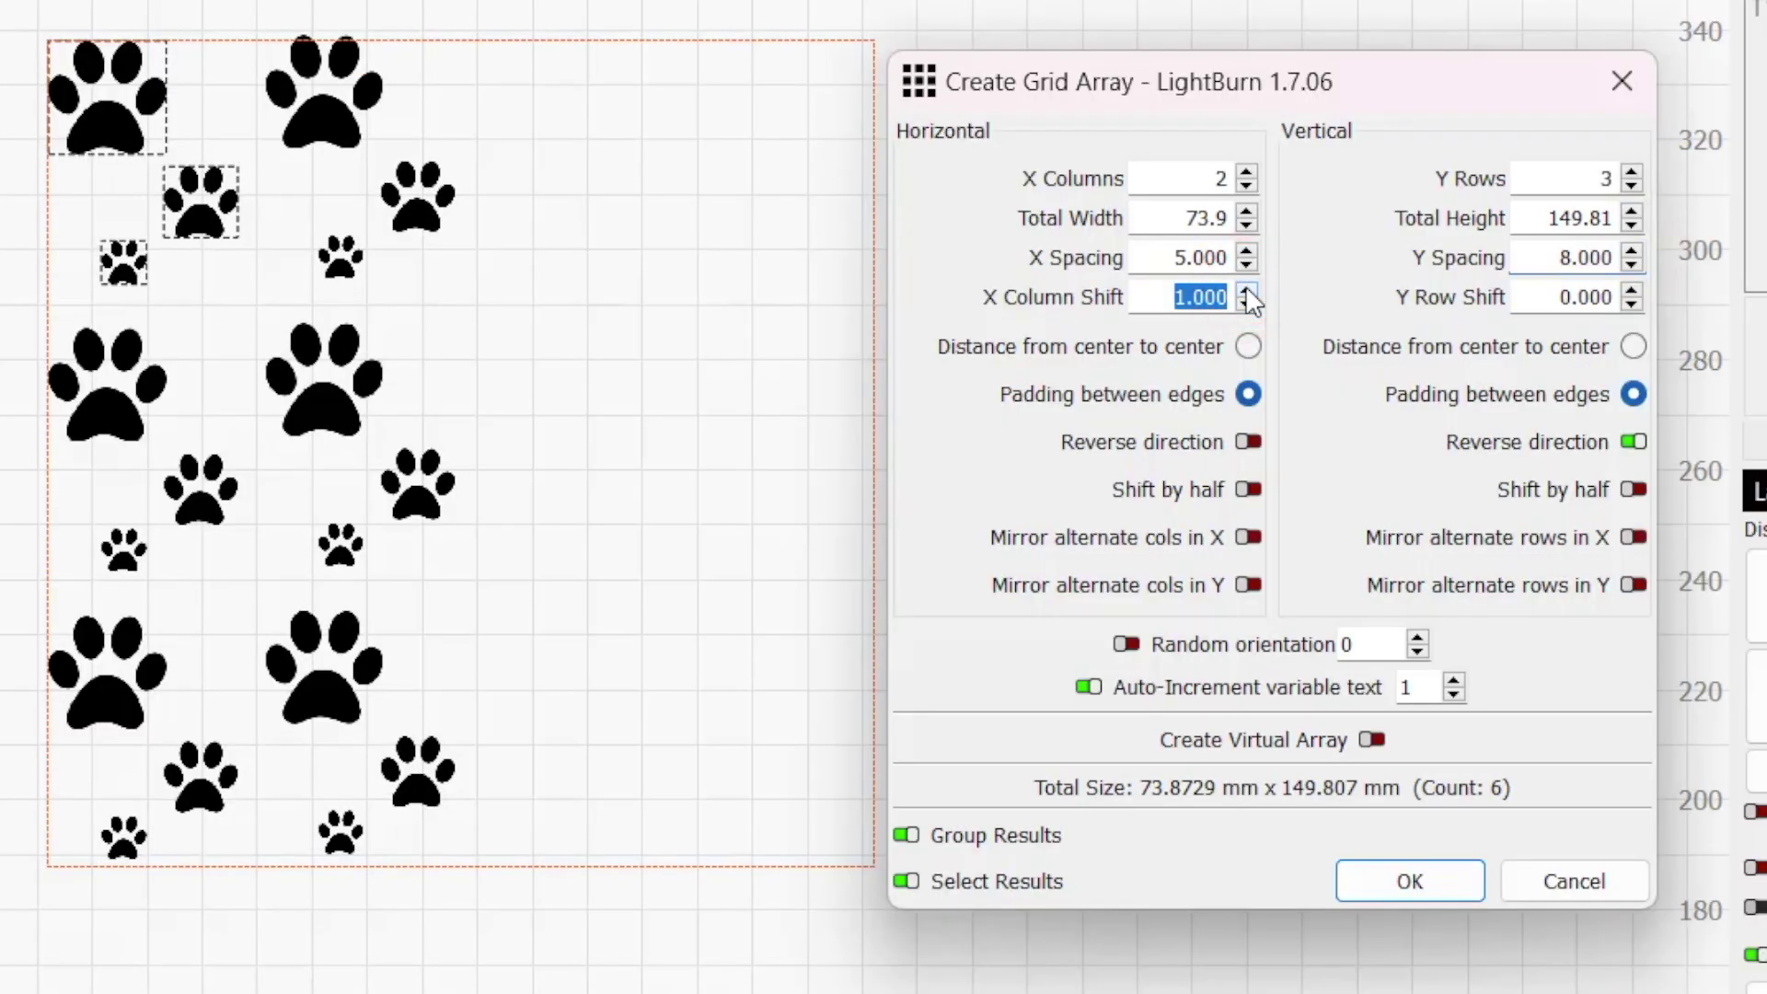
# - Raise X Column Shift to 5 mm, add a third column, and enable Shift by half
pyautogui.click(1247, 291)
pyautogui.click(1247, 291)
pyautogui.doubleClick(1247, 291)
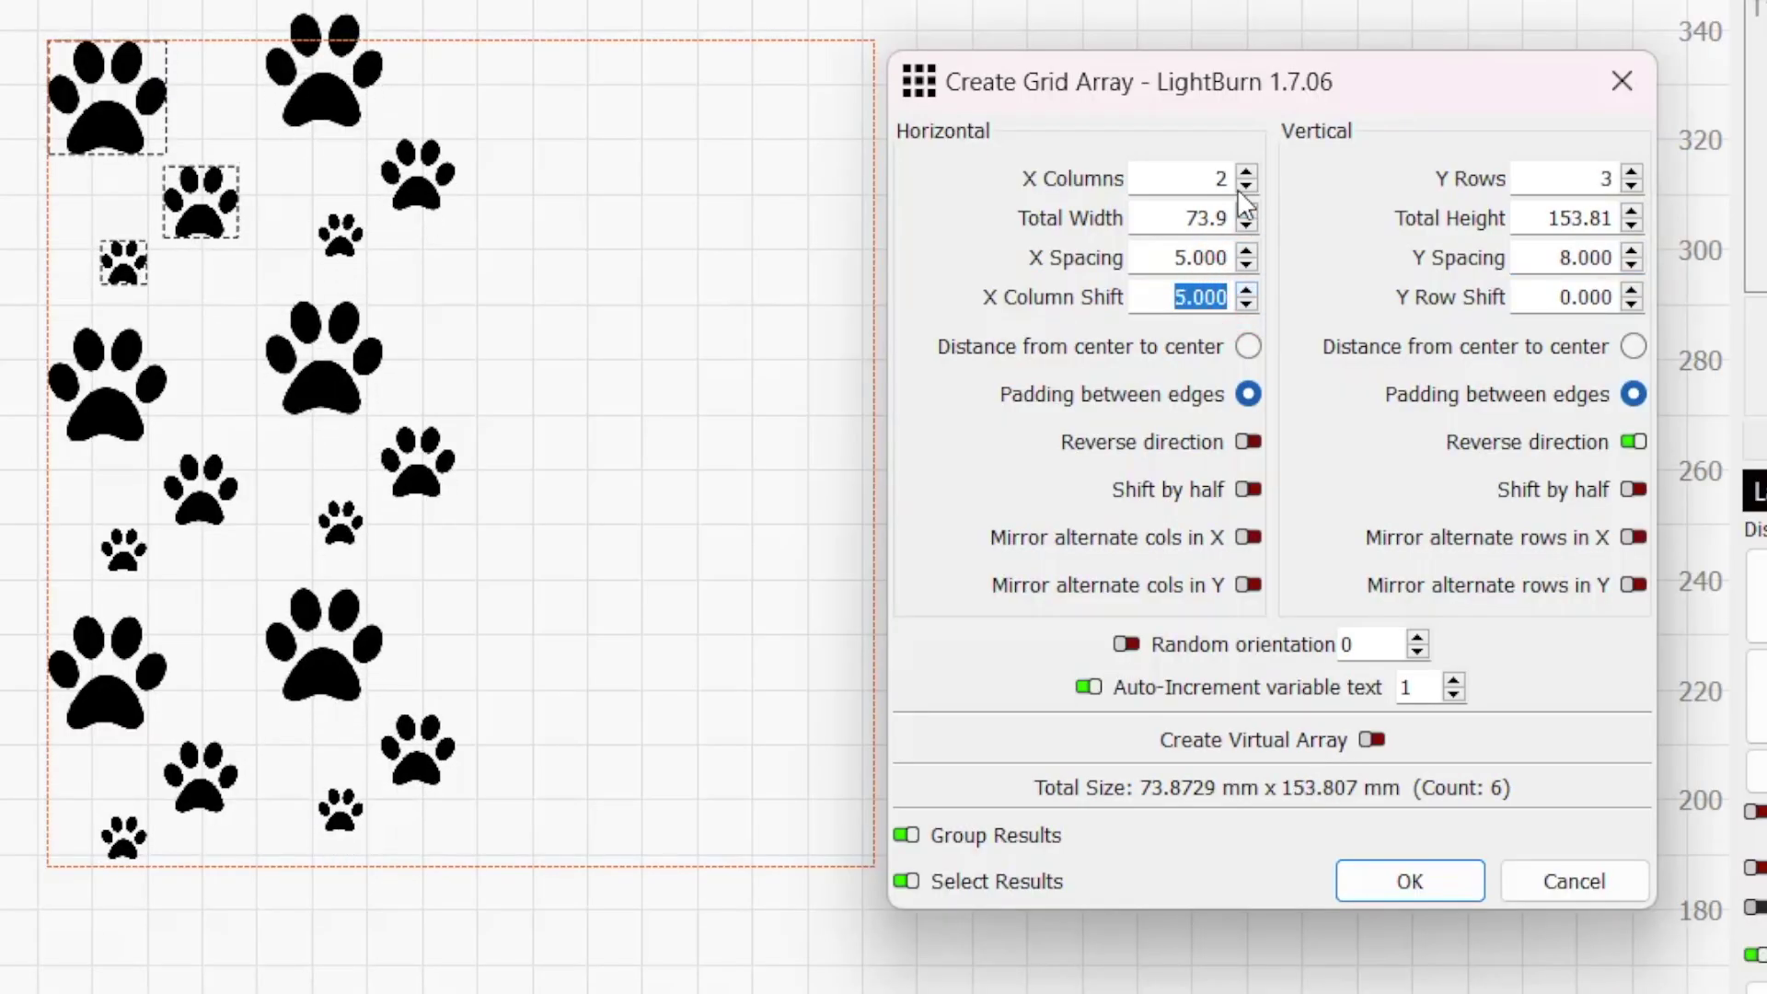
pyautogui.click(1246, 173)
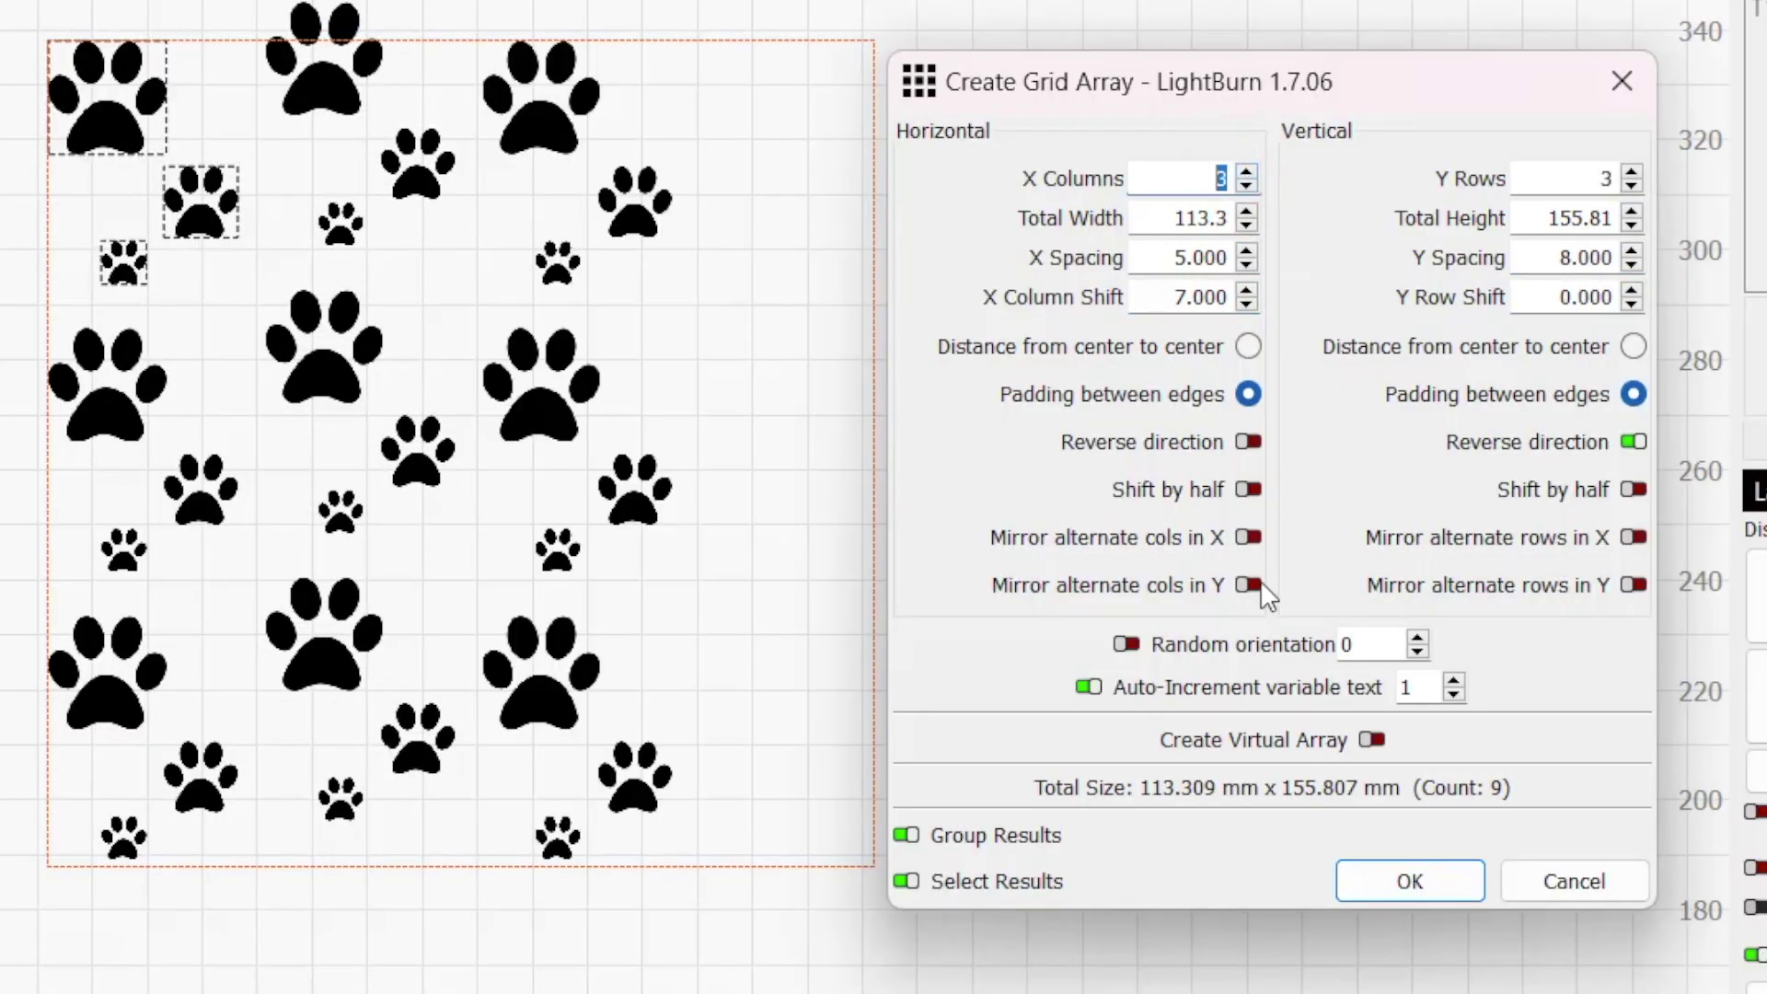
pyautogui.click(1248, 490)
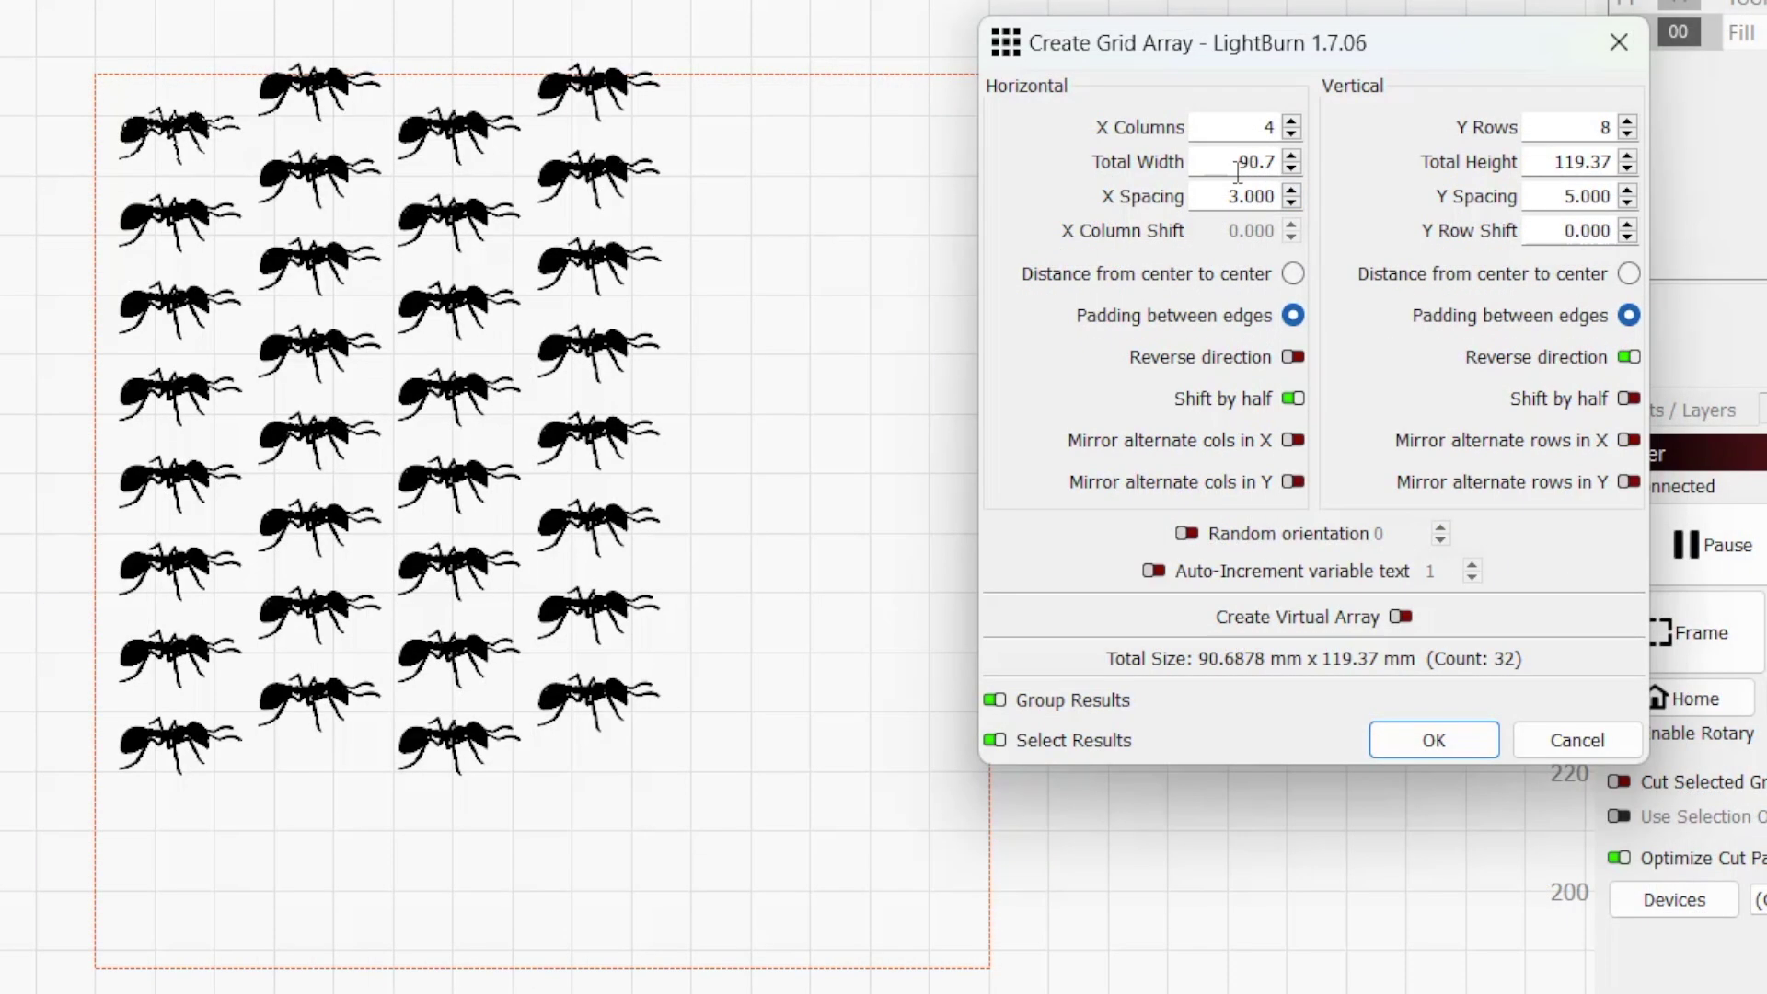
# - Enter 150 for both Total Width and Total Height of the ant grid
pyautogui.doubleClick(1225, 165)
pyautogui.write('150')
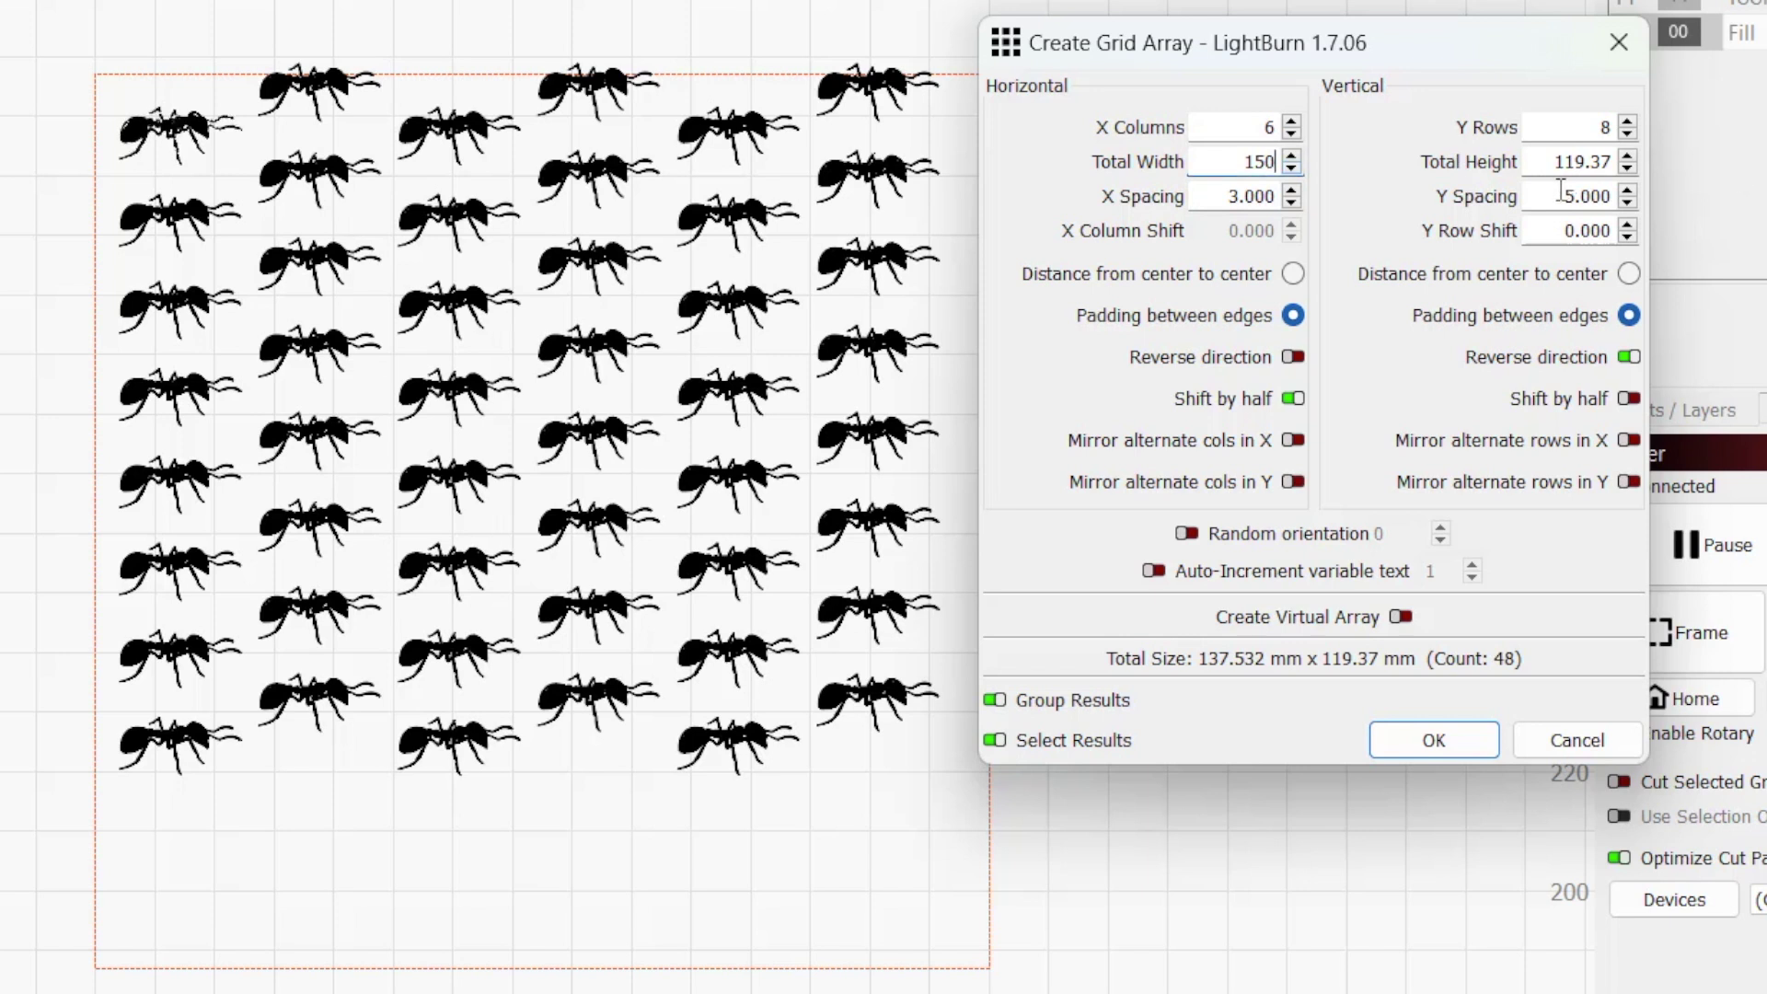
pyautogui.doubleClick(1564, 162)
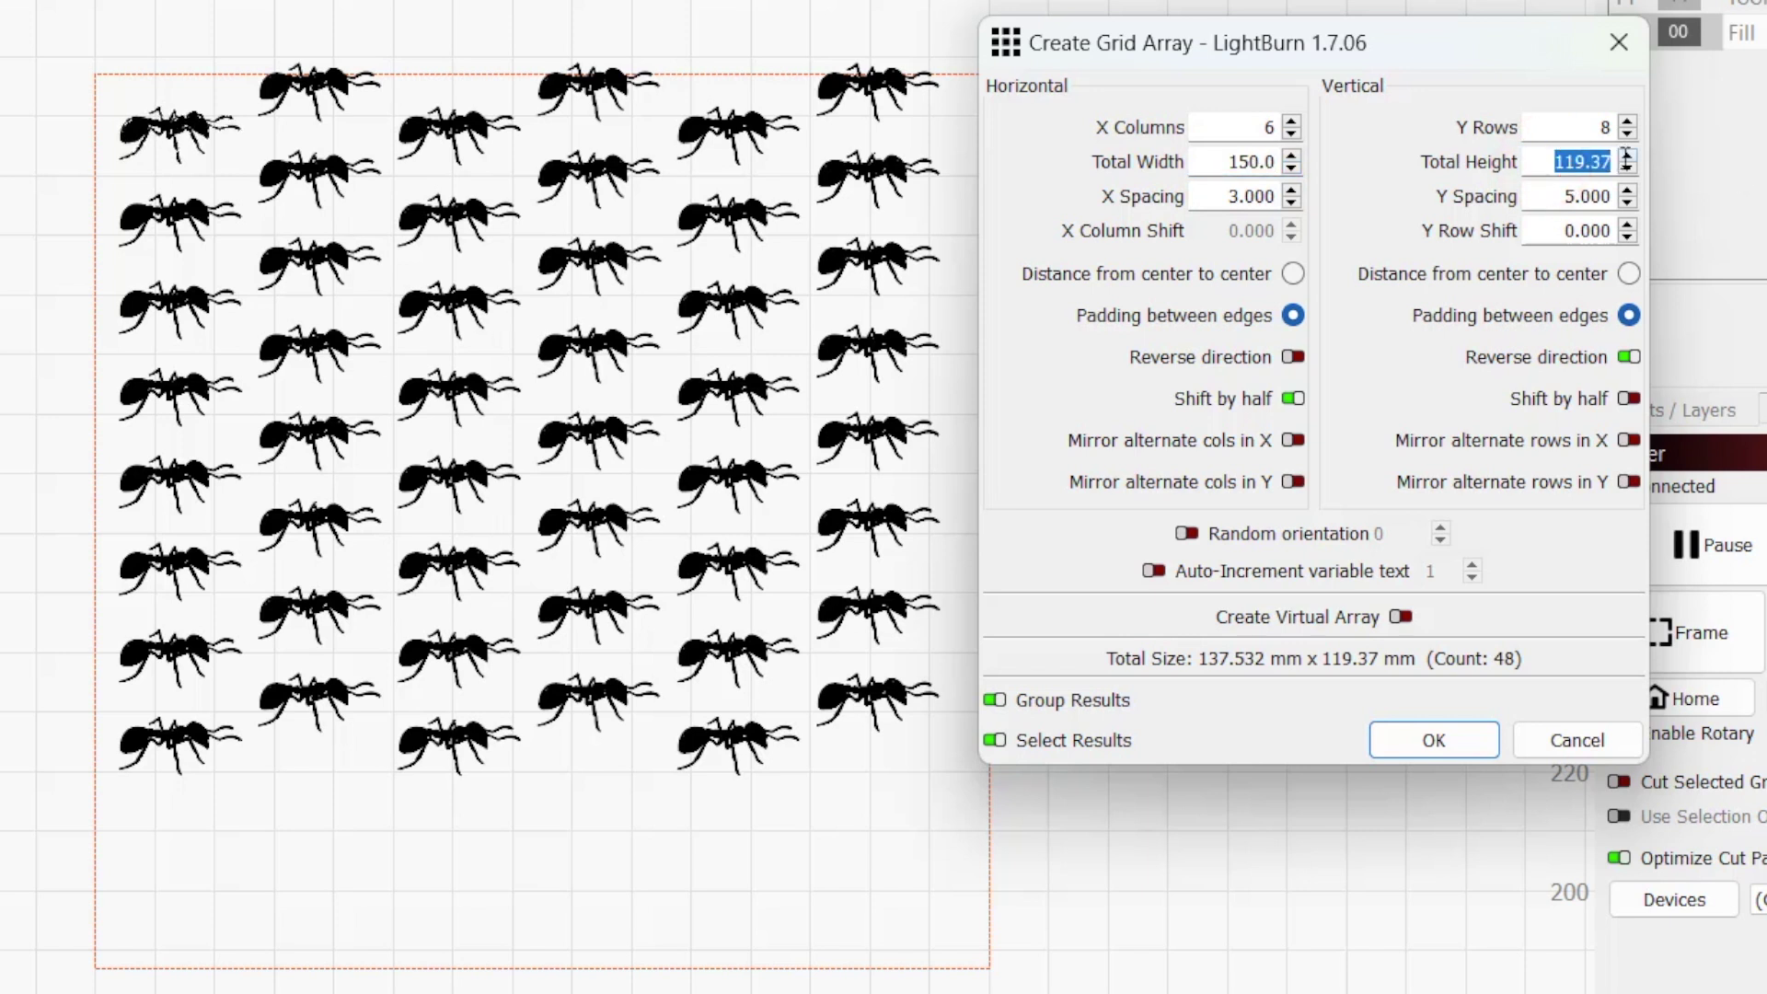
pyautogui.write('150')
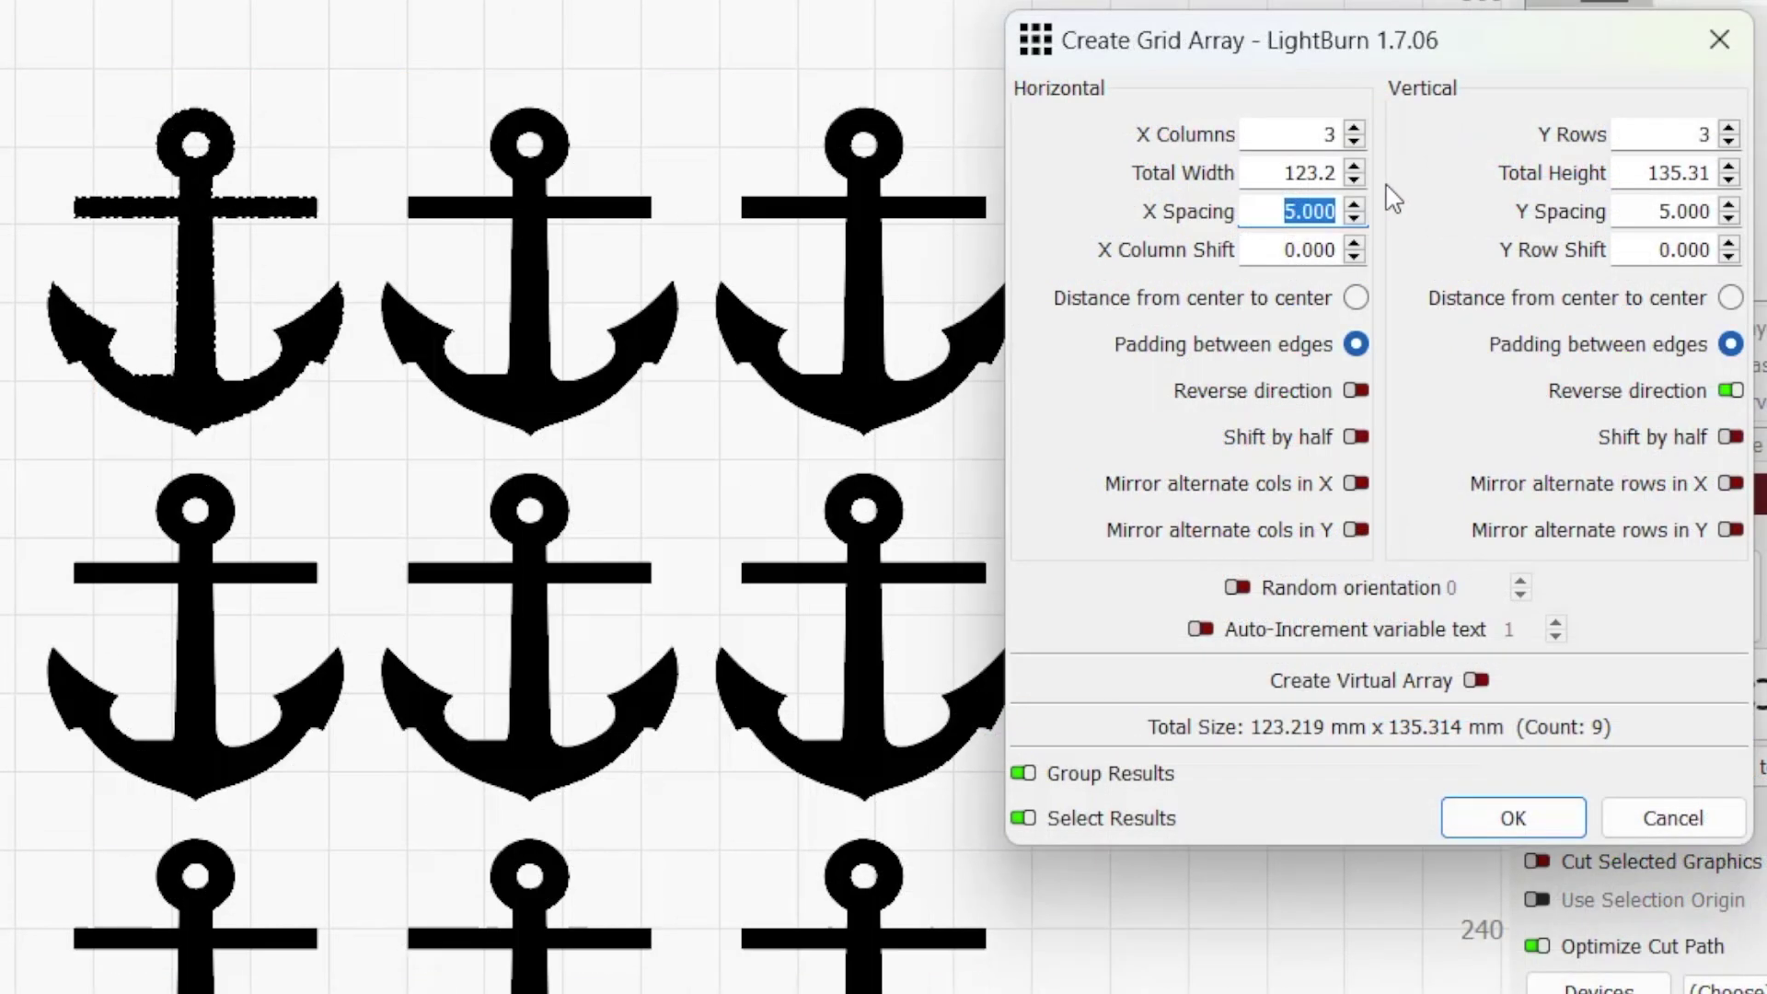
# - Raise the anchor grid's X Spacing to 7 mm and increase its Y Spacing
pyautogui.click(1353, 204)
pyautogui.click(1352, 205)
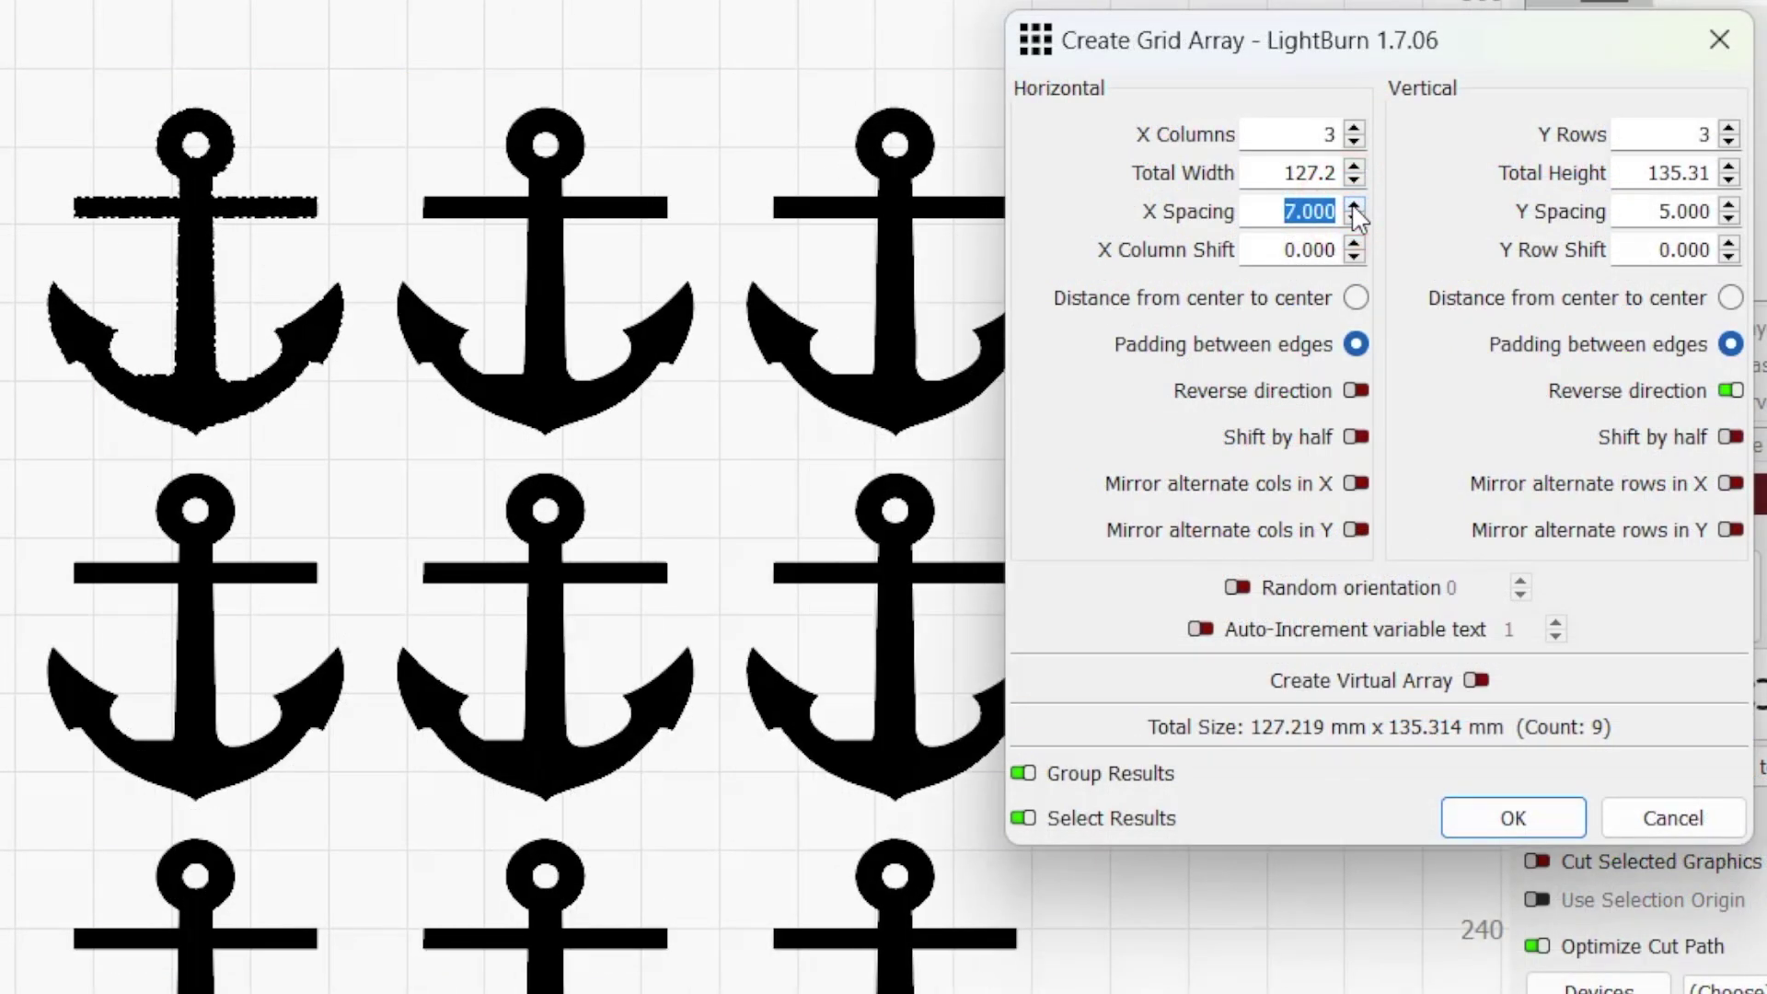
pyautogui.click(1730, 204)
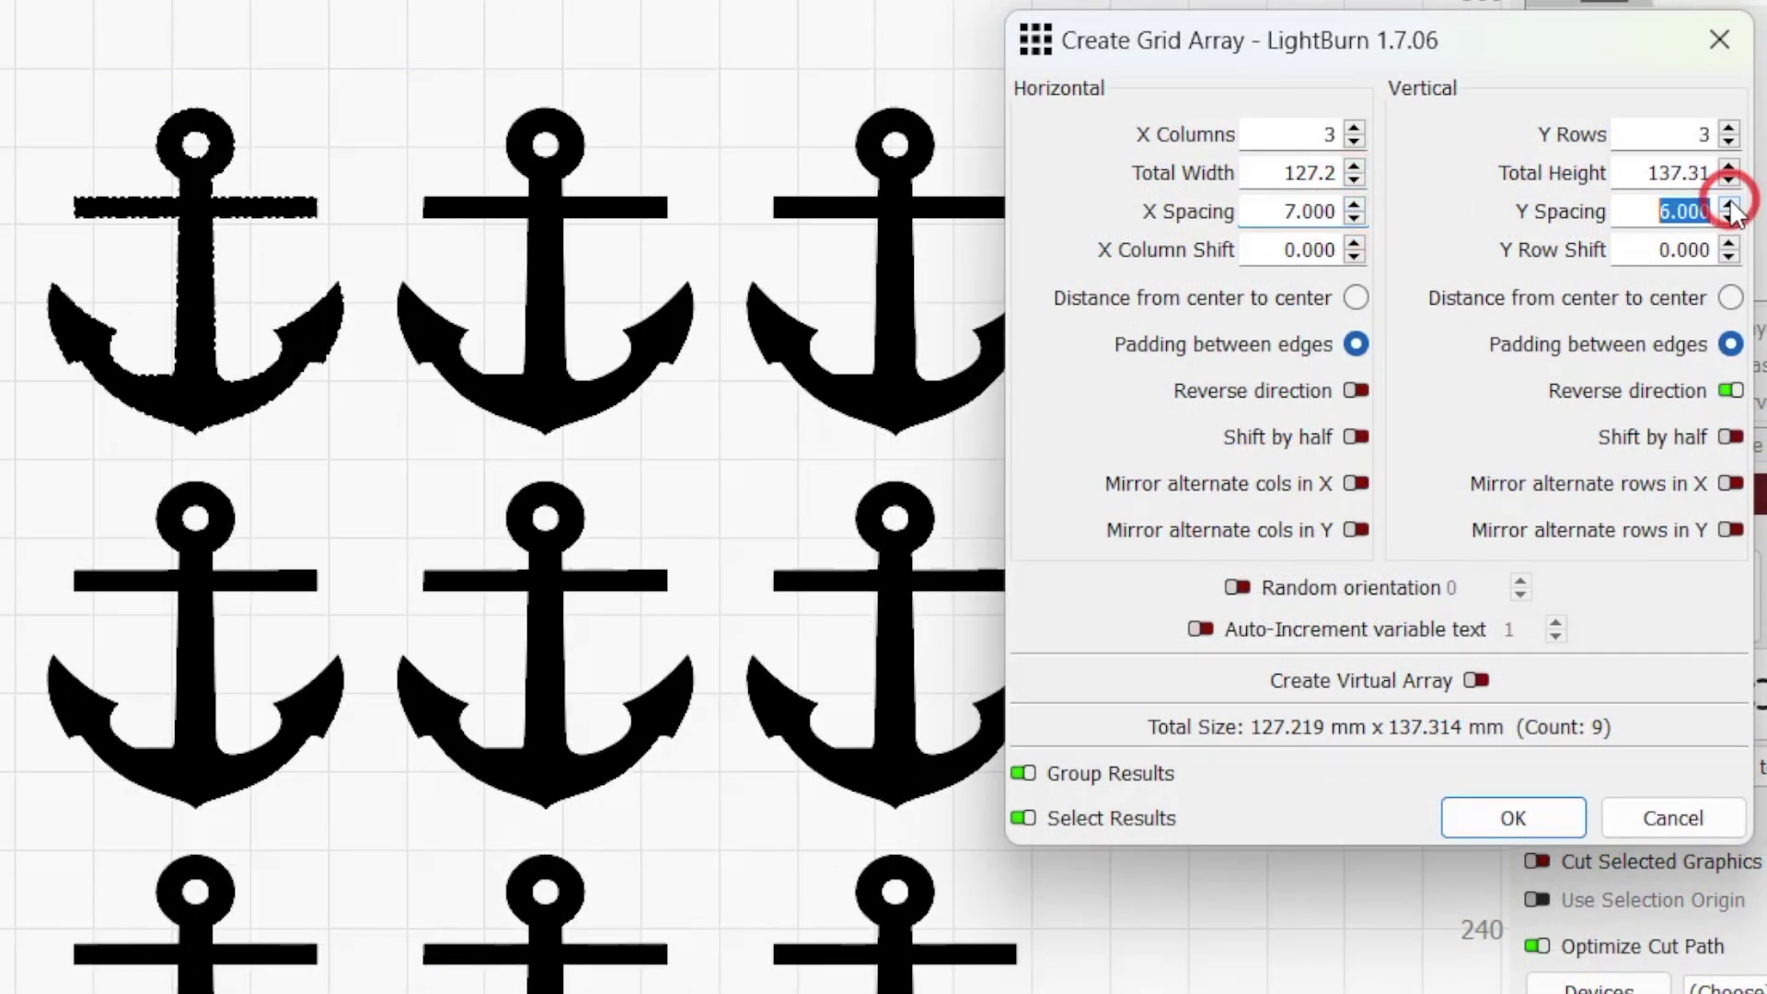
pyautogui.click(1729, 205)
pyautogui.click(1730, 205)
pyautogui.click(1730, 204)
pyautogui.click(1730, 204)
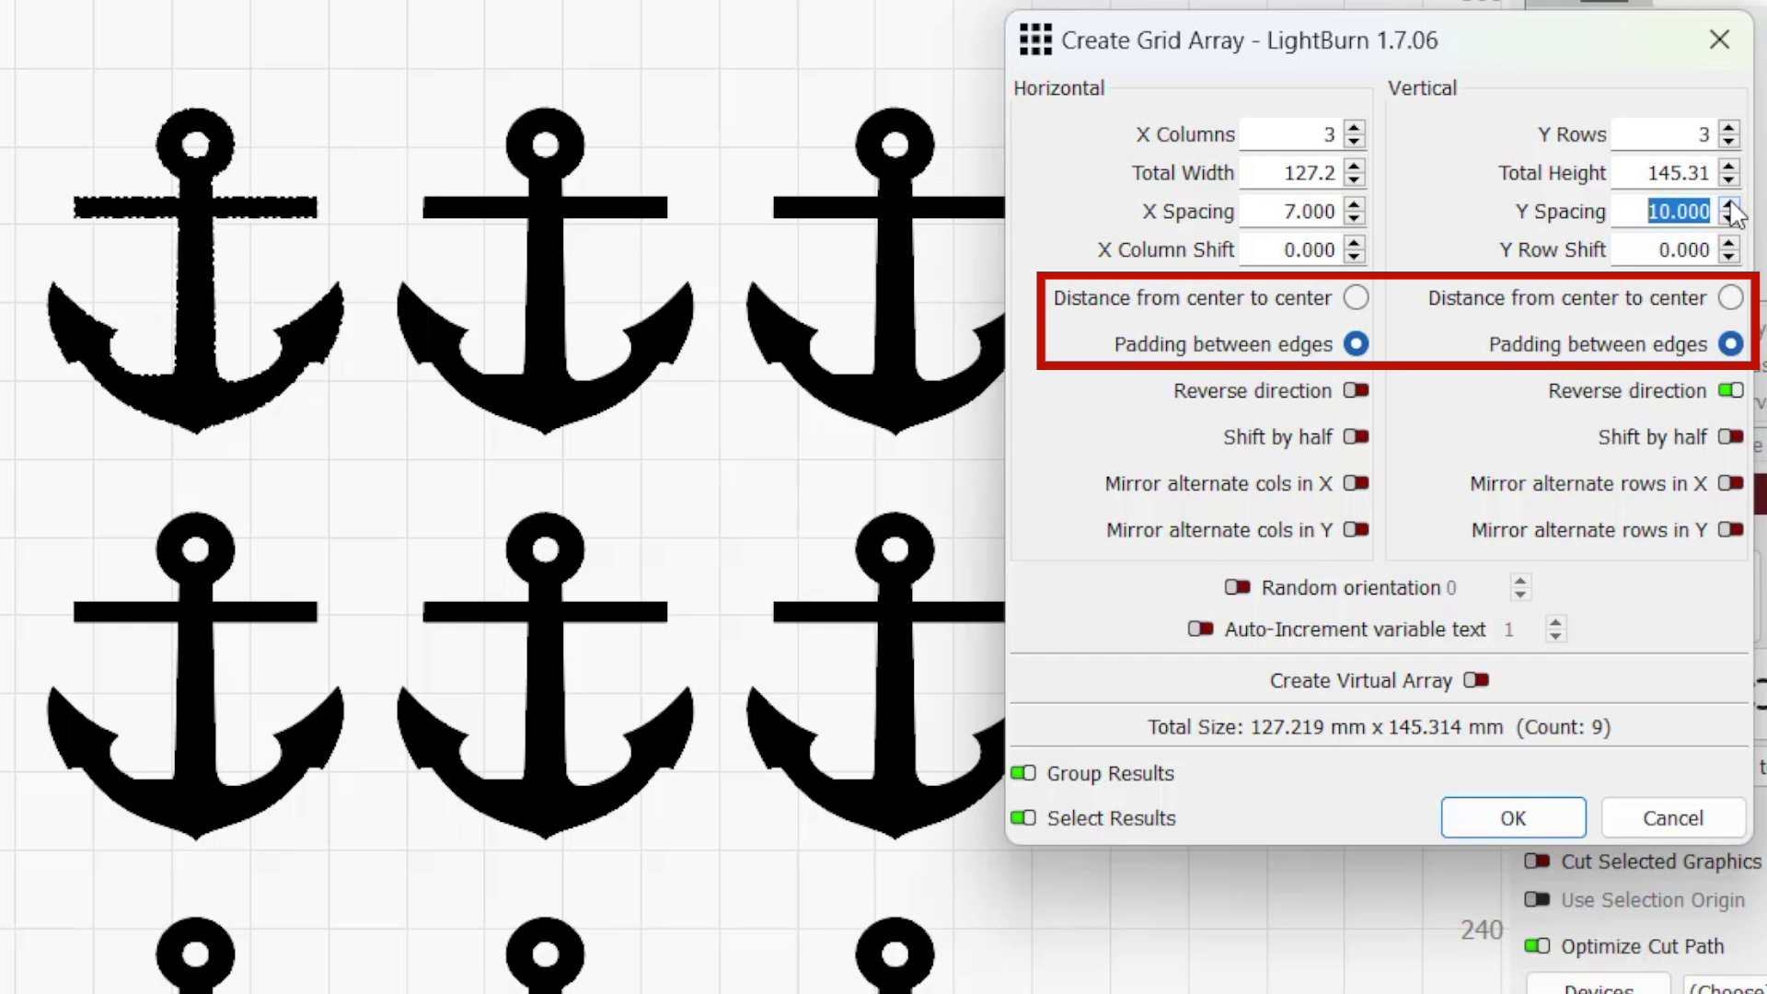
# - Measure both axes center to center at 45 mm and turn off both Reverse direction toggles
pyautogui.click(1358, 299)
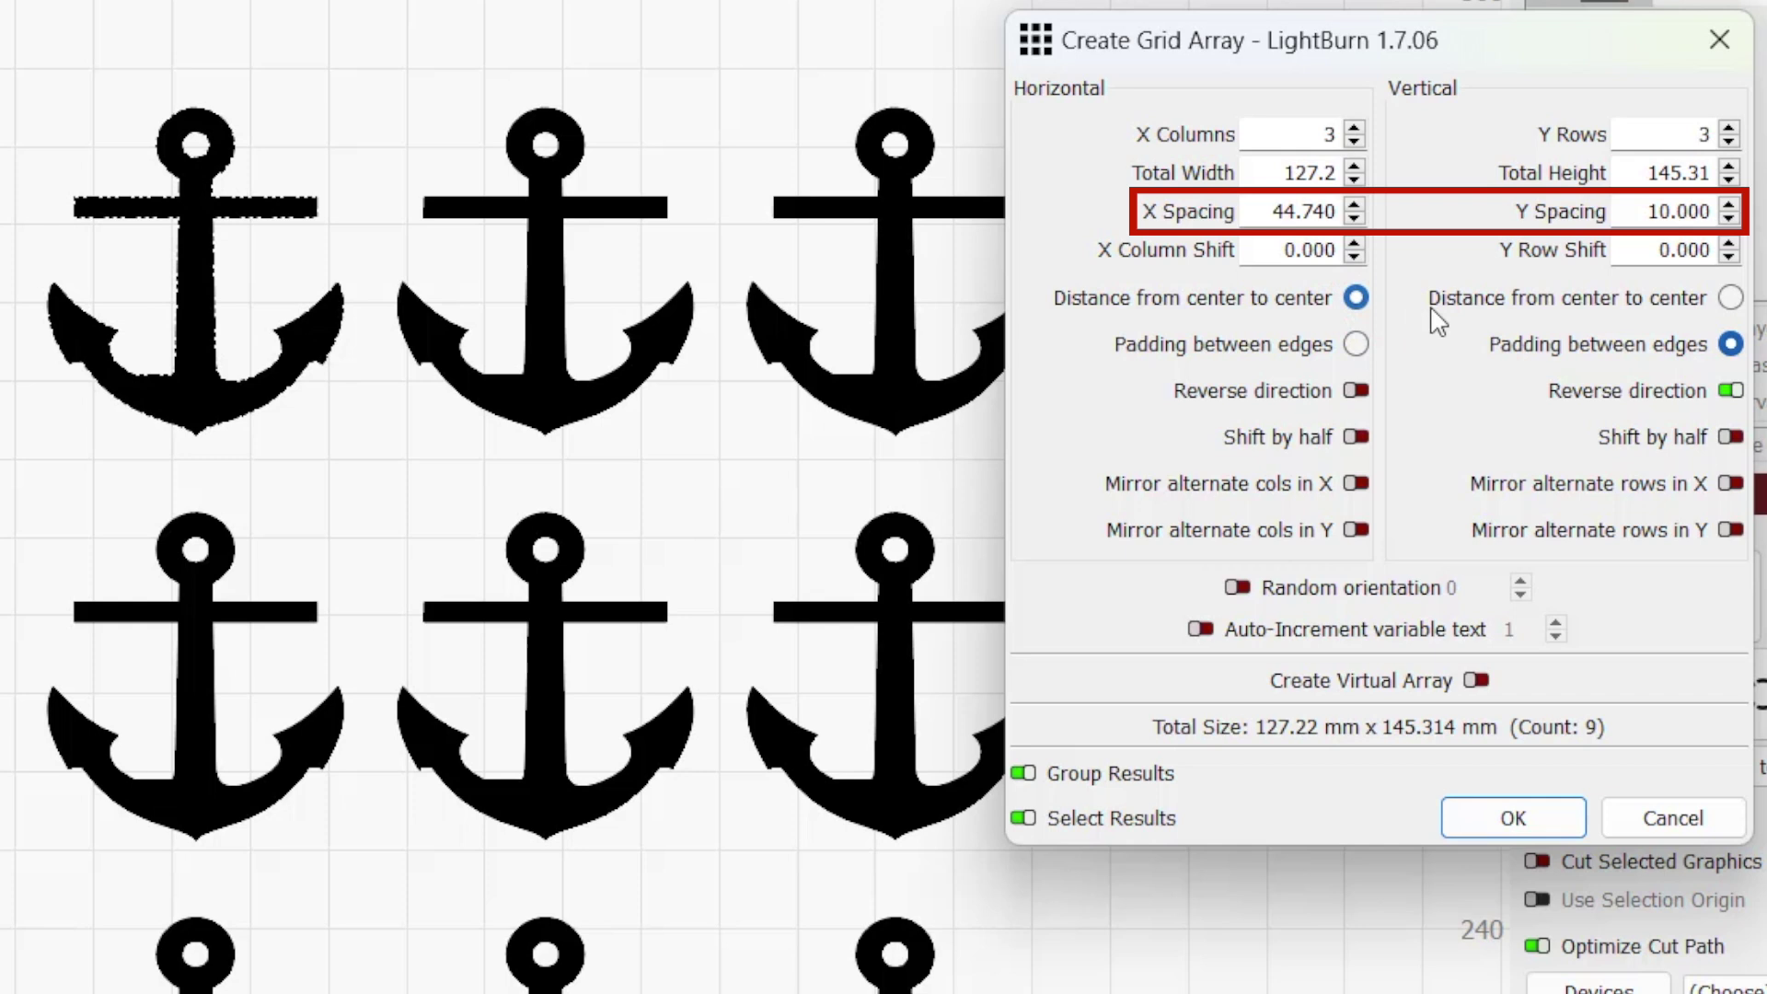
pyautogui.click(1730, 298)
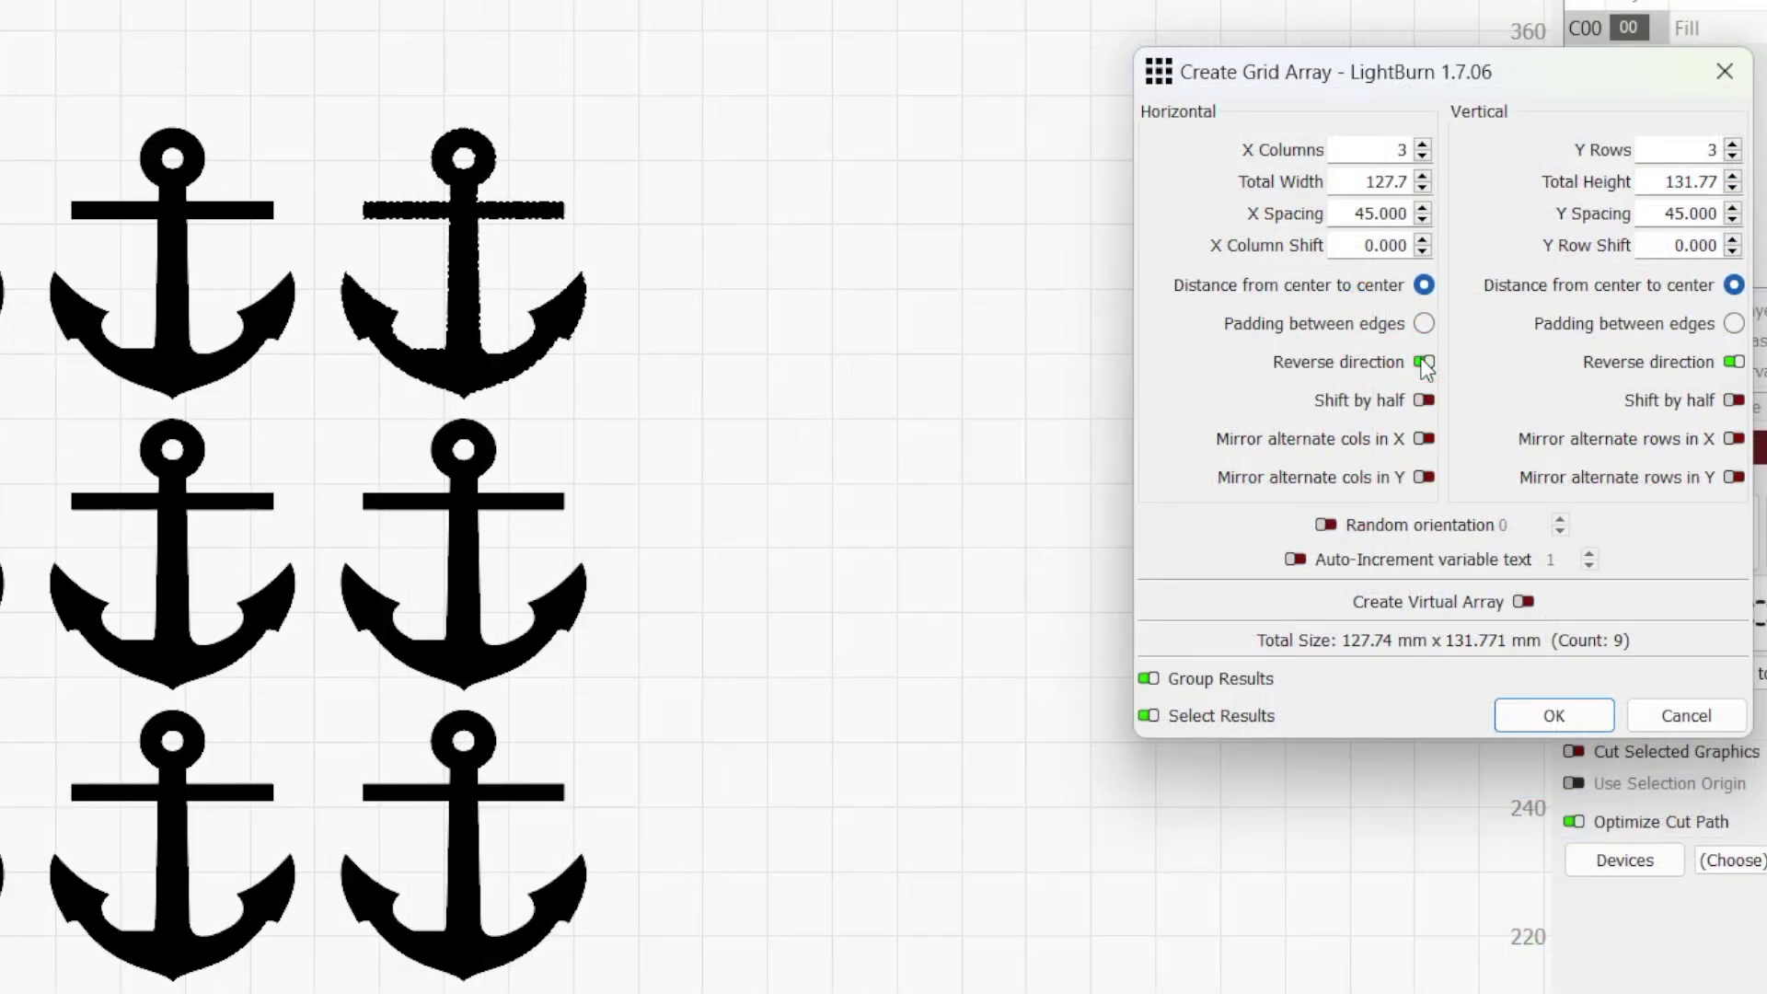
pyautogui.click(1424, 363)
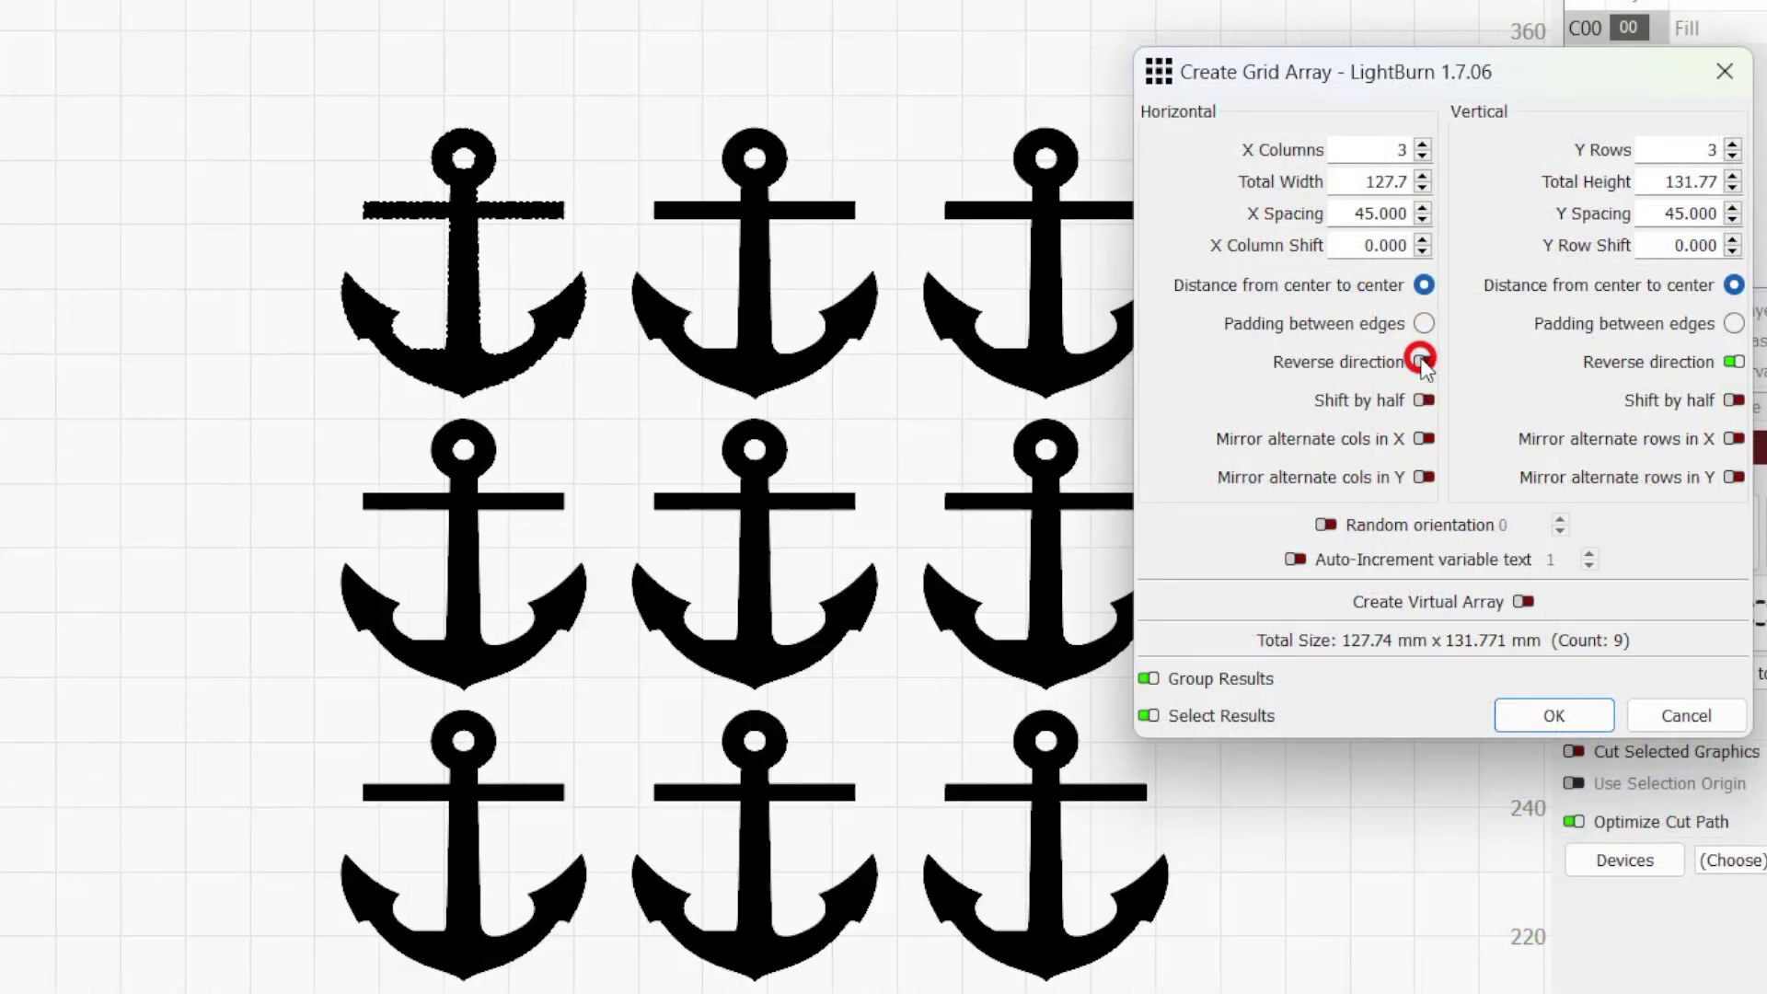
pyautogui.click(1424, 363)
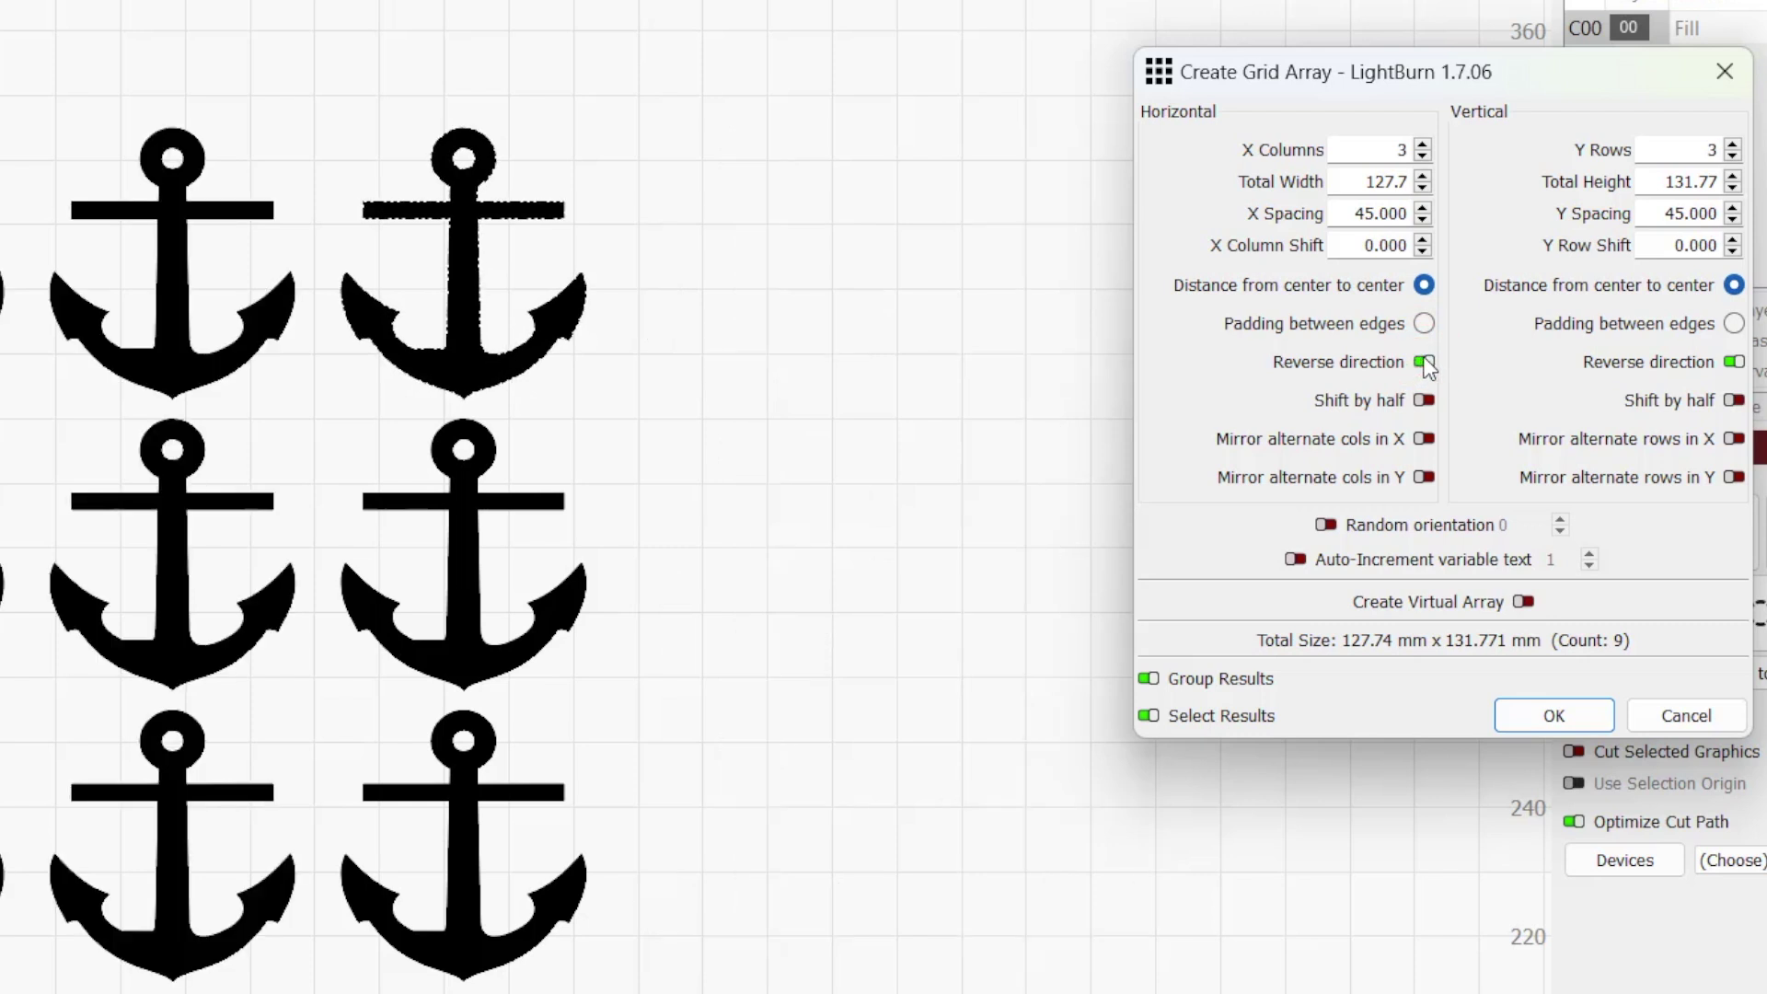
pyautogui.click(1423, 361)
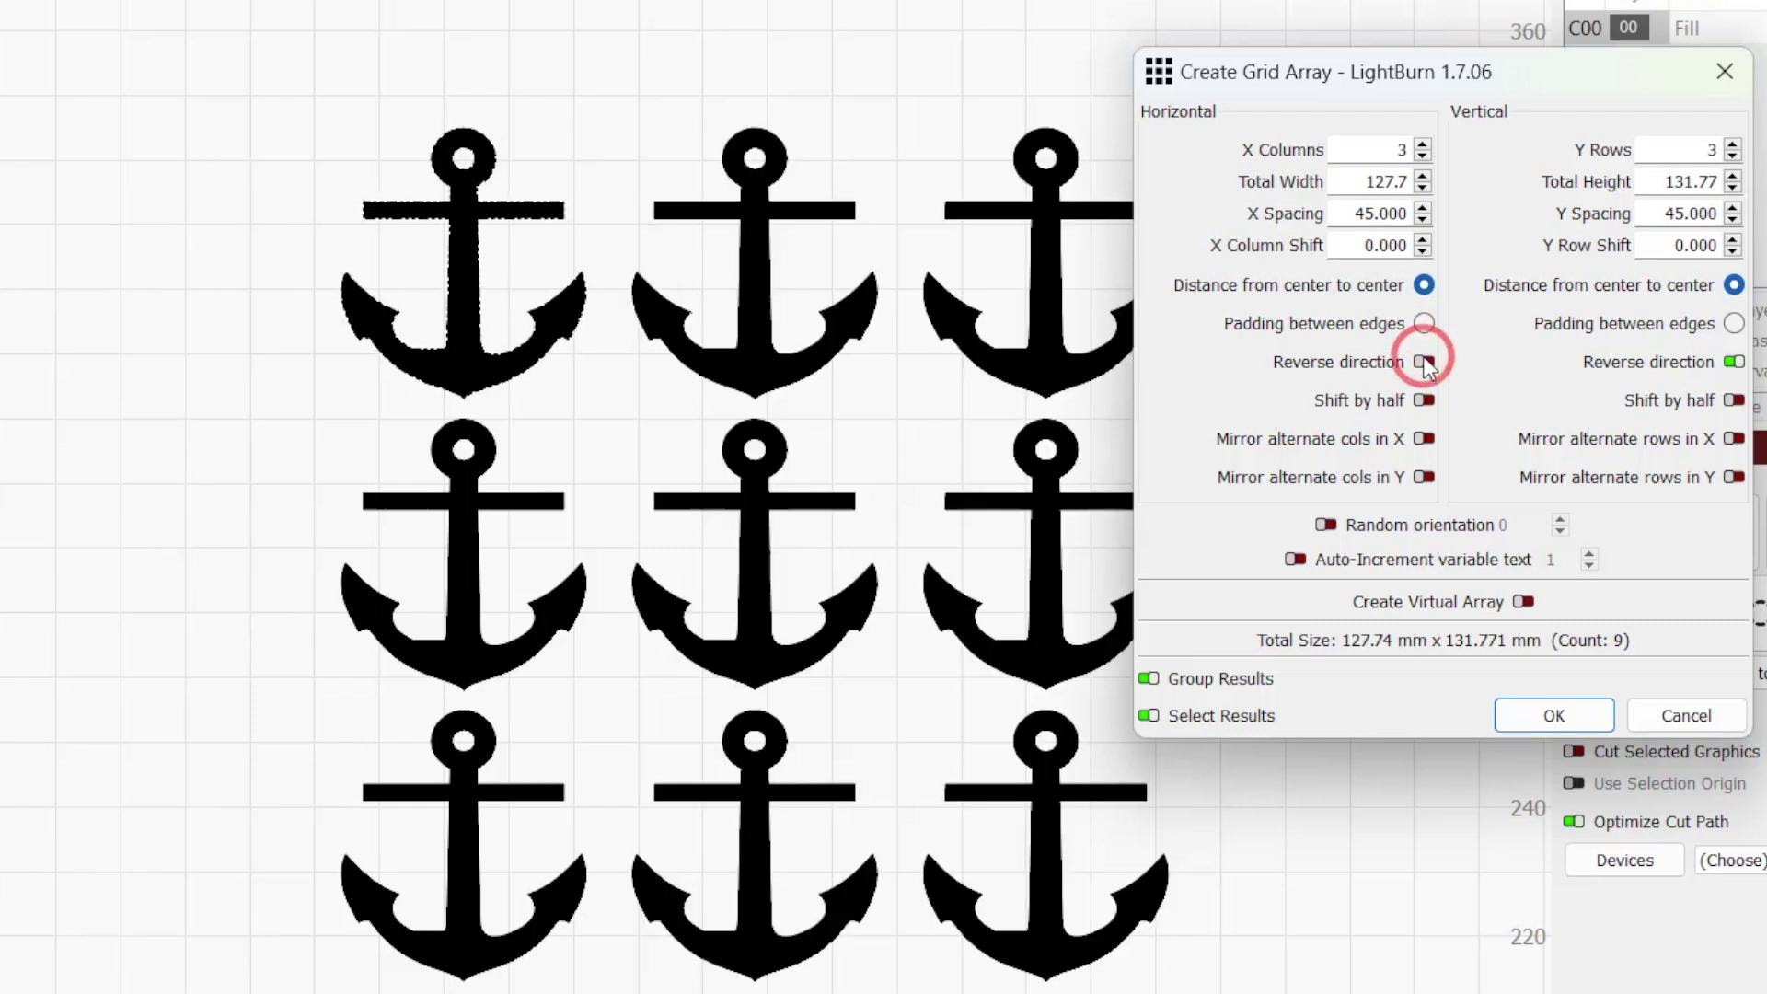
pyautogui.click(1735, 364)
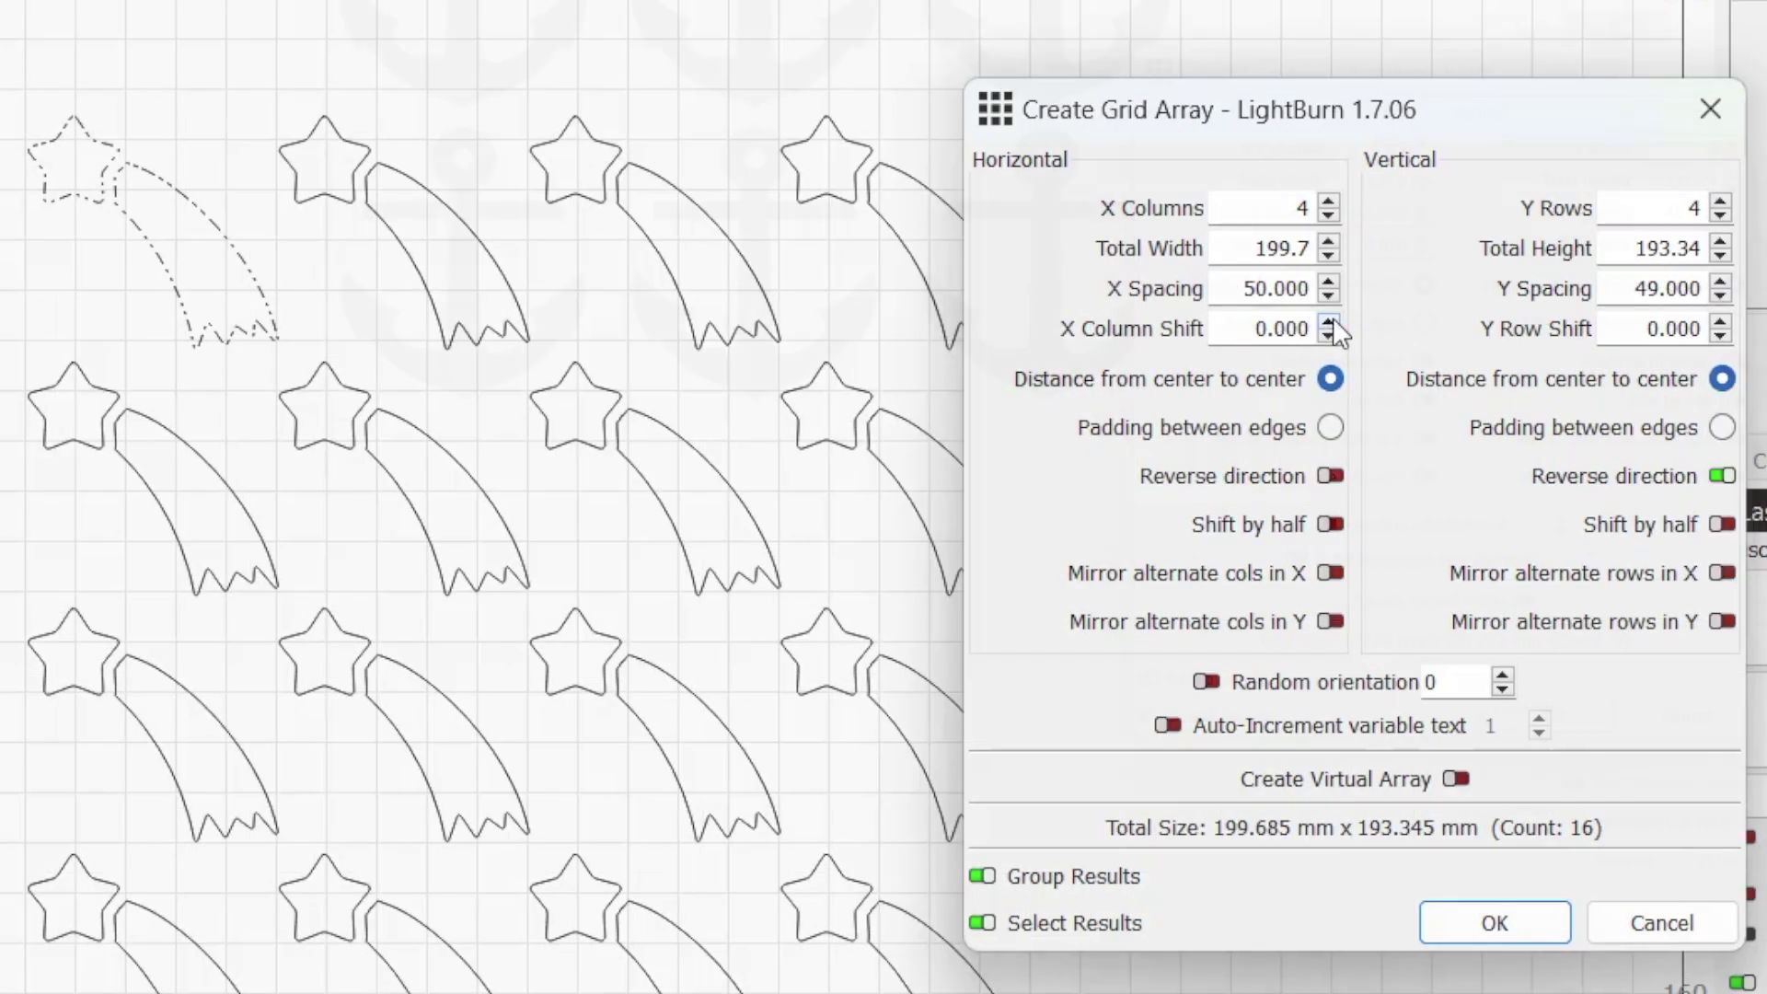
# - Set the star grid's X Column Shift to 12 mm and Y Row Shift to 4 mm
pyautogui.click(1331, 319)
pyautogui.click(1330, 320)
pyautogui.click(1331, 320)
pyautogui.click(1330, 319)
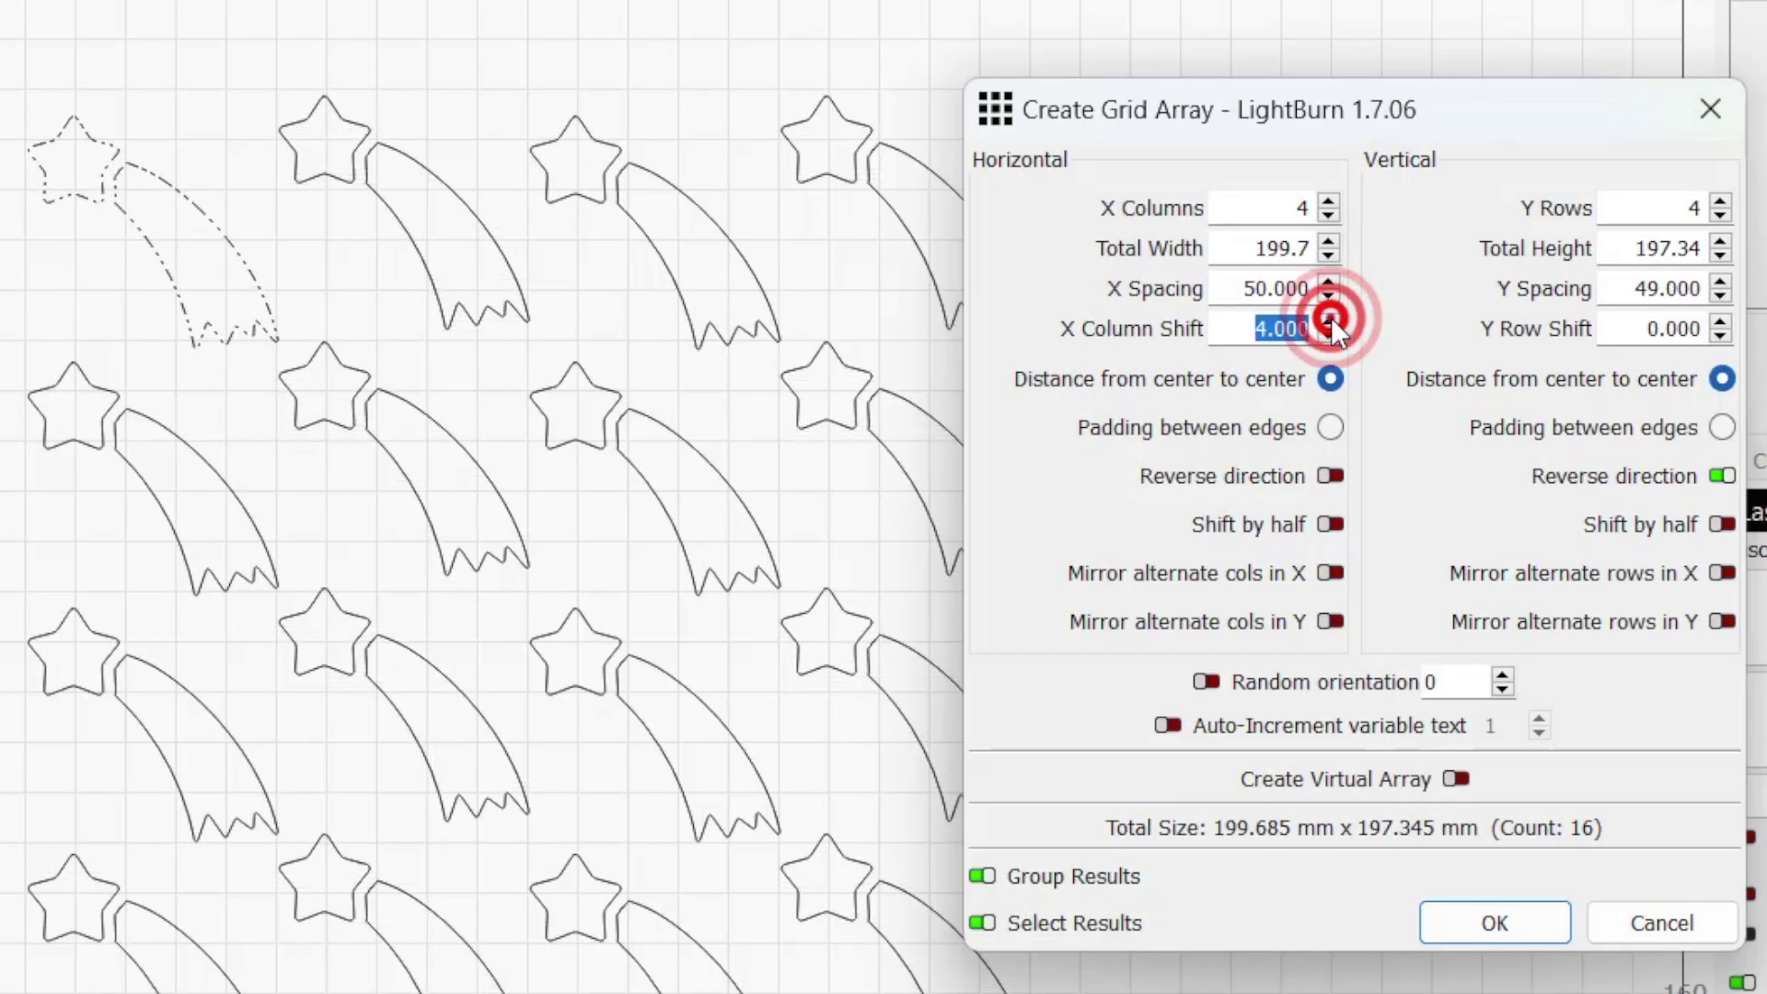
pyautogui.click(1330, 320)
pyautogui.click(1331, 319)
pyautogui.click(1330, 319)
pyautogui.click(1331, 319)
pyautogui.click(1330, 319)
pyautogui.click(1331, 319)
pyautogui.click(1330, 319)
pyautogui.click(1331, 319)
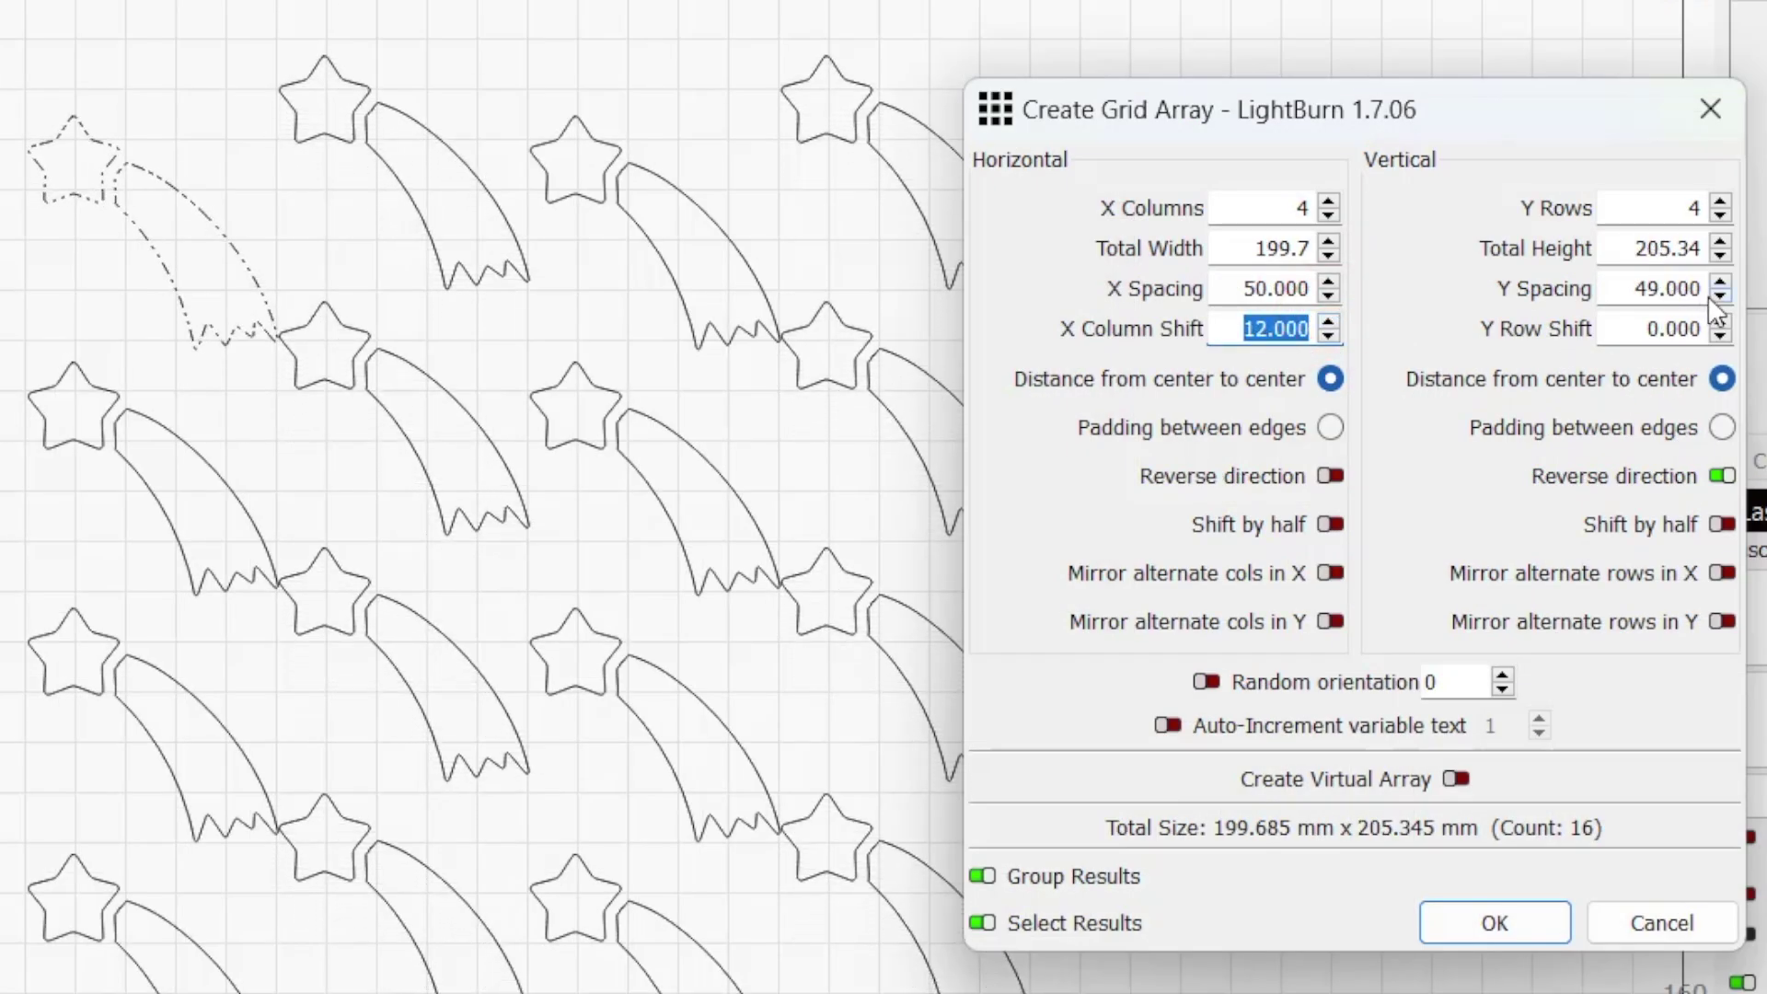
pyautogui.click(1713, 334)
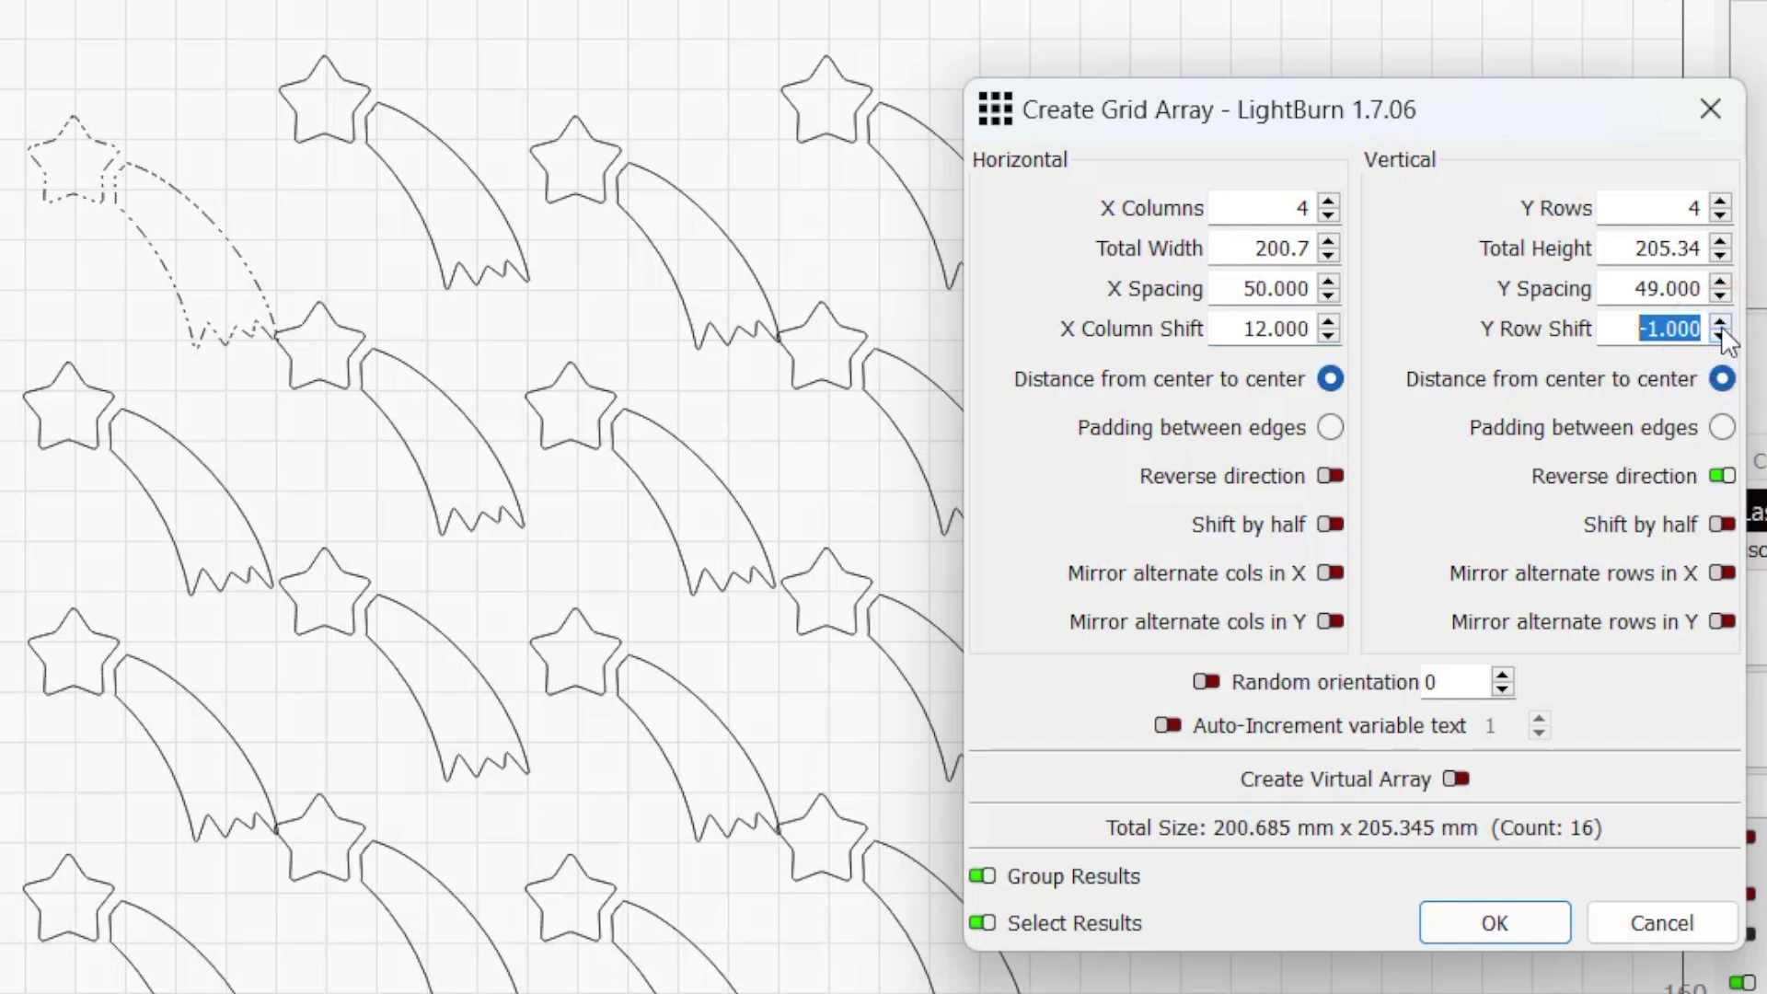
pyautogui.click(1719, 321)
pyautogui.click(1719, 321)
pyautogui.click(1718, 321)
pyautogui.click(1719, 321)
pyautogui.click(1719, 322)
pyautogui.click(1719, 321)
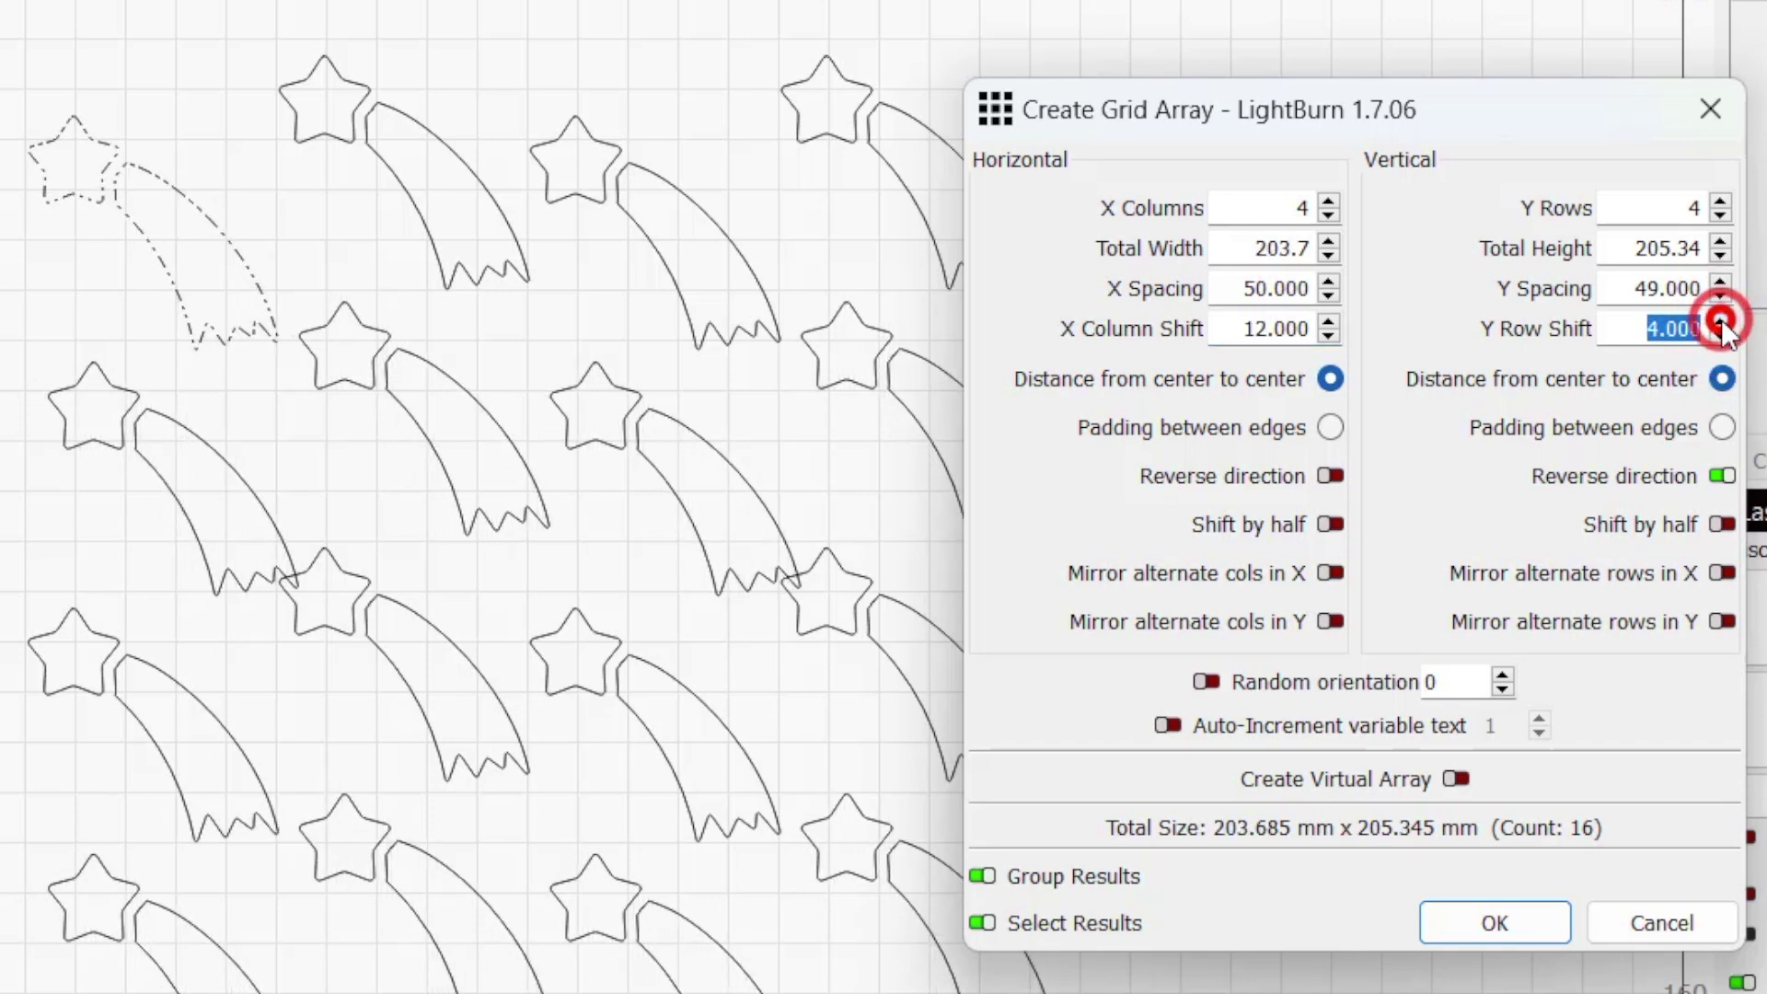
pyautogui.click(1719, 321)
pyautogui.click(1719, 321)
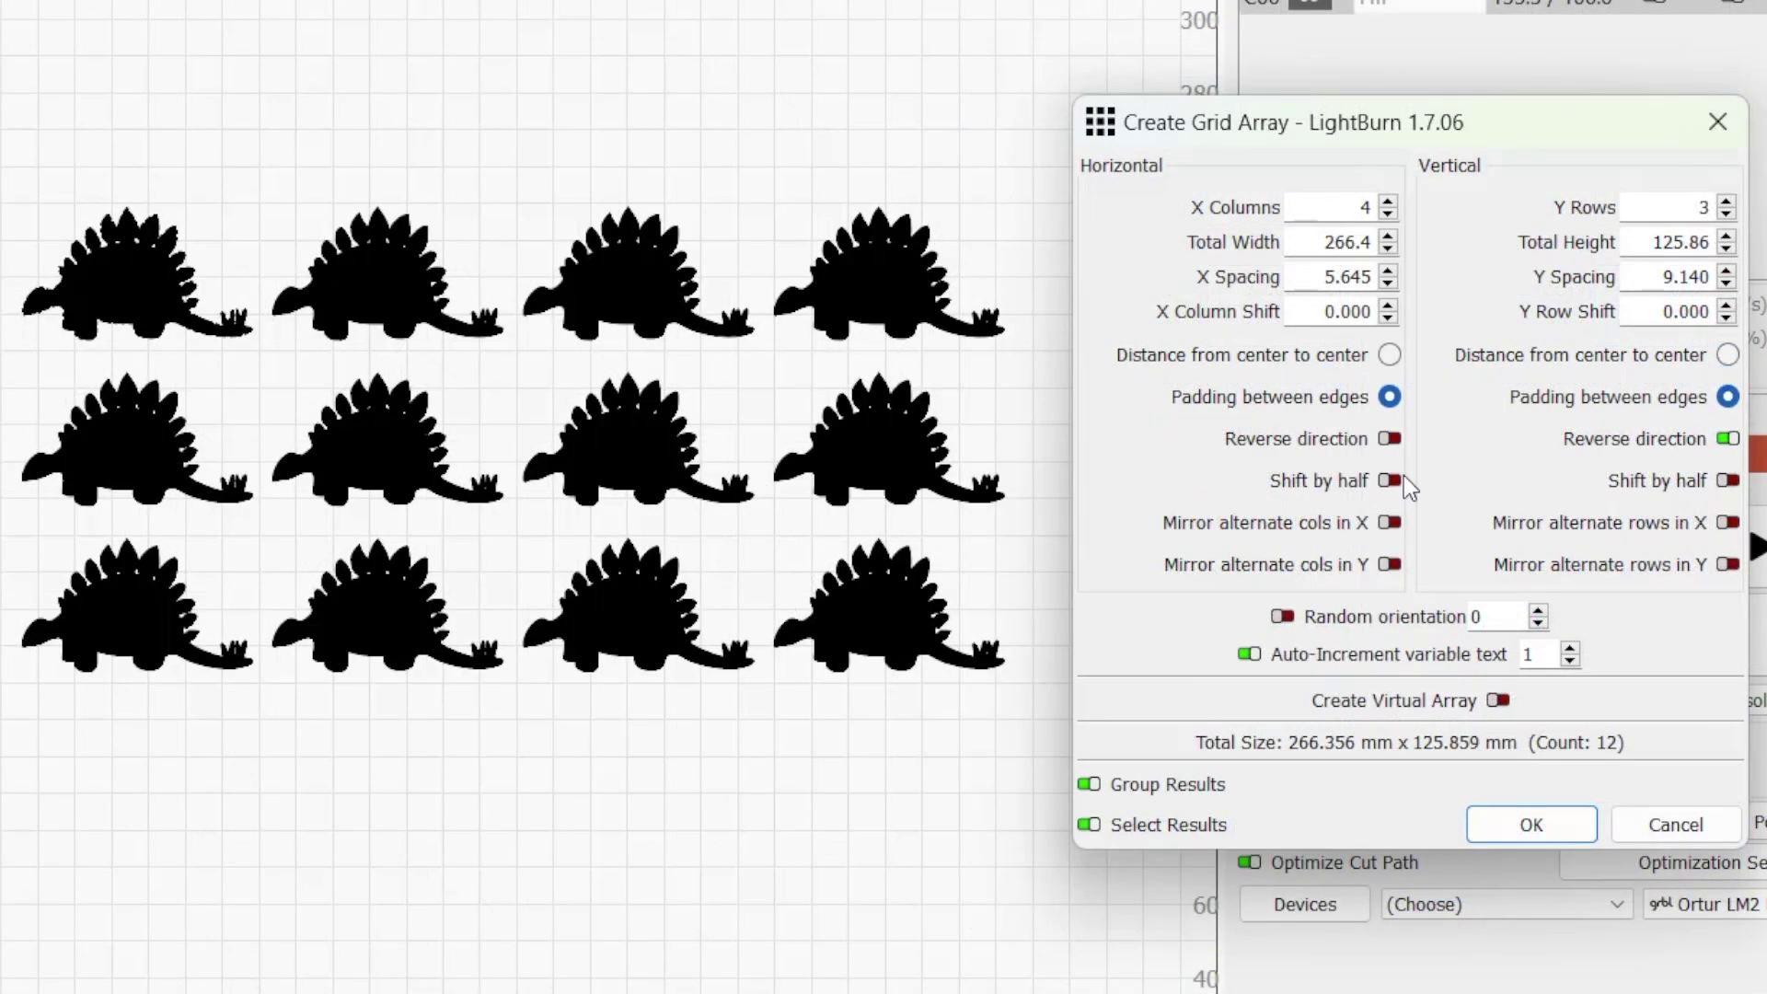
# - Turn on horizontal Shift by half, and try vertical Shift by half before turning it off
pyautogui.click(1395, 480)
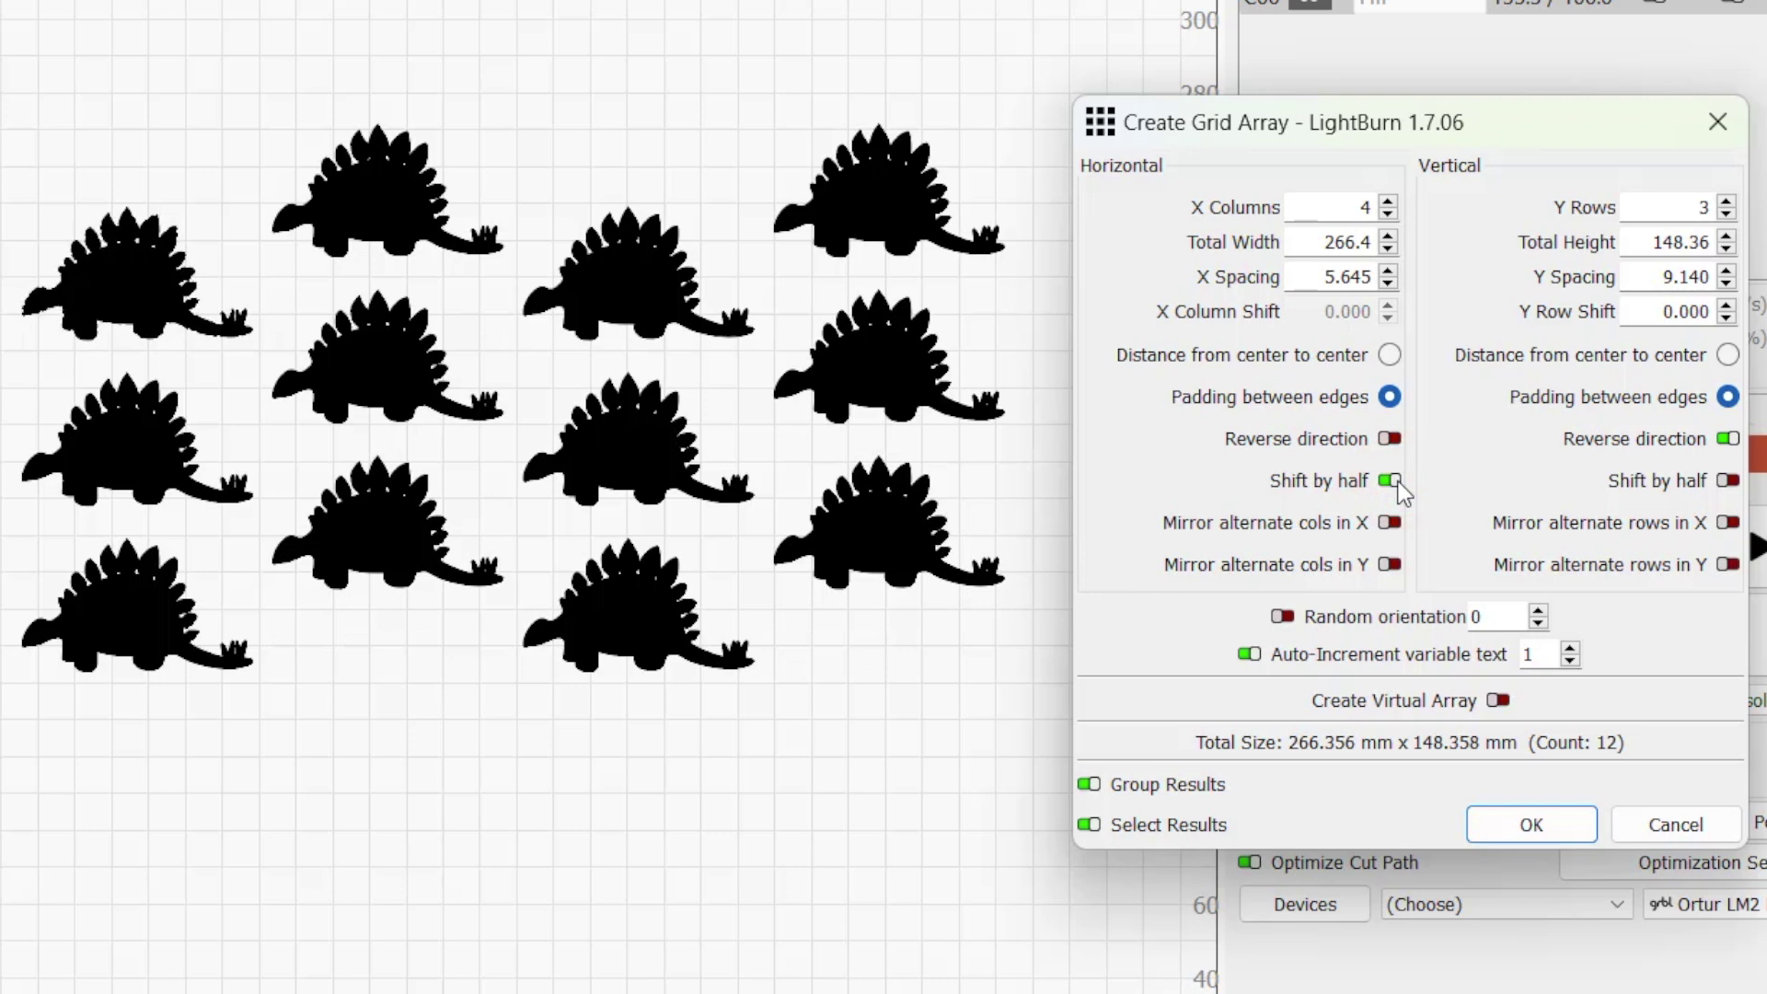
pyautogui.click(1727, 481)
pyautogui.click(1727, 480)
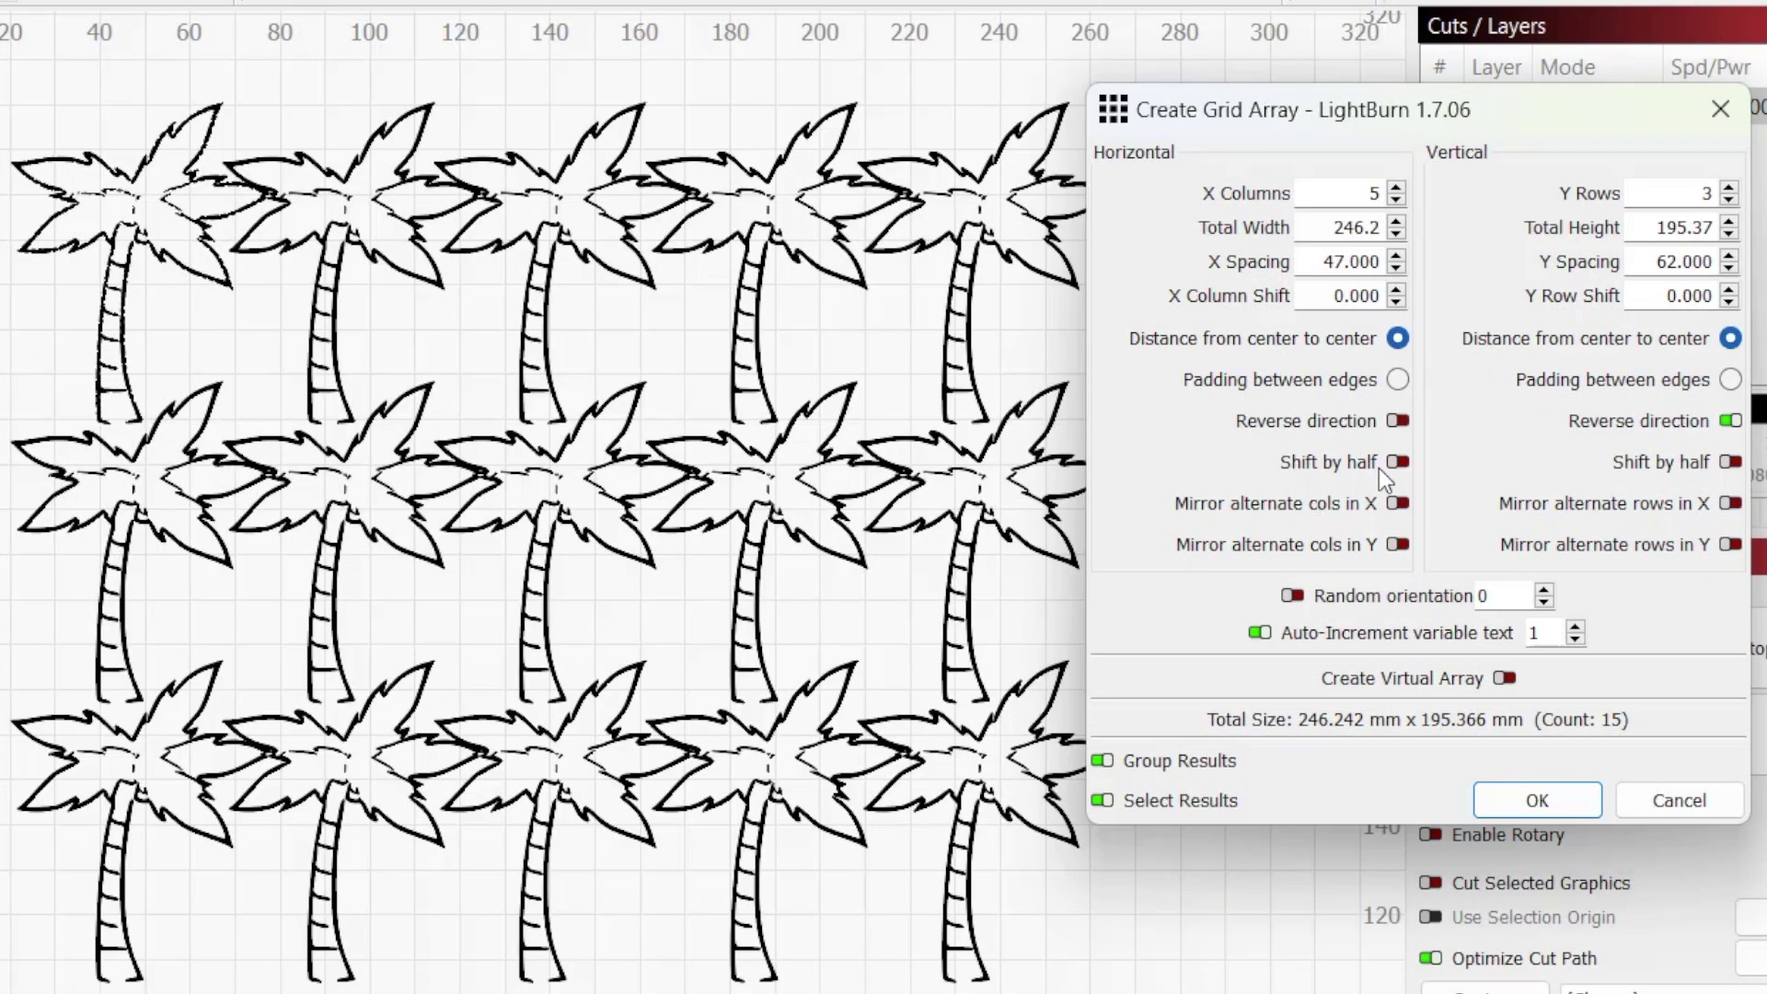
# - Toggle Mirror alternate cols in X on the palm tree array, then toggle it again
pyautogui.click(1397, 502)
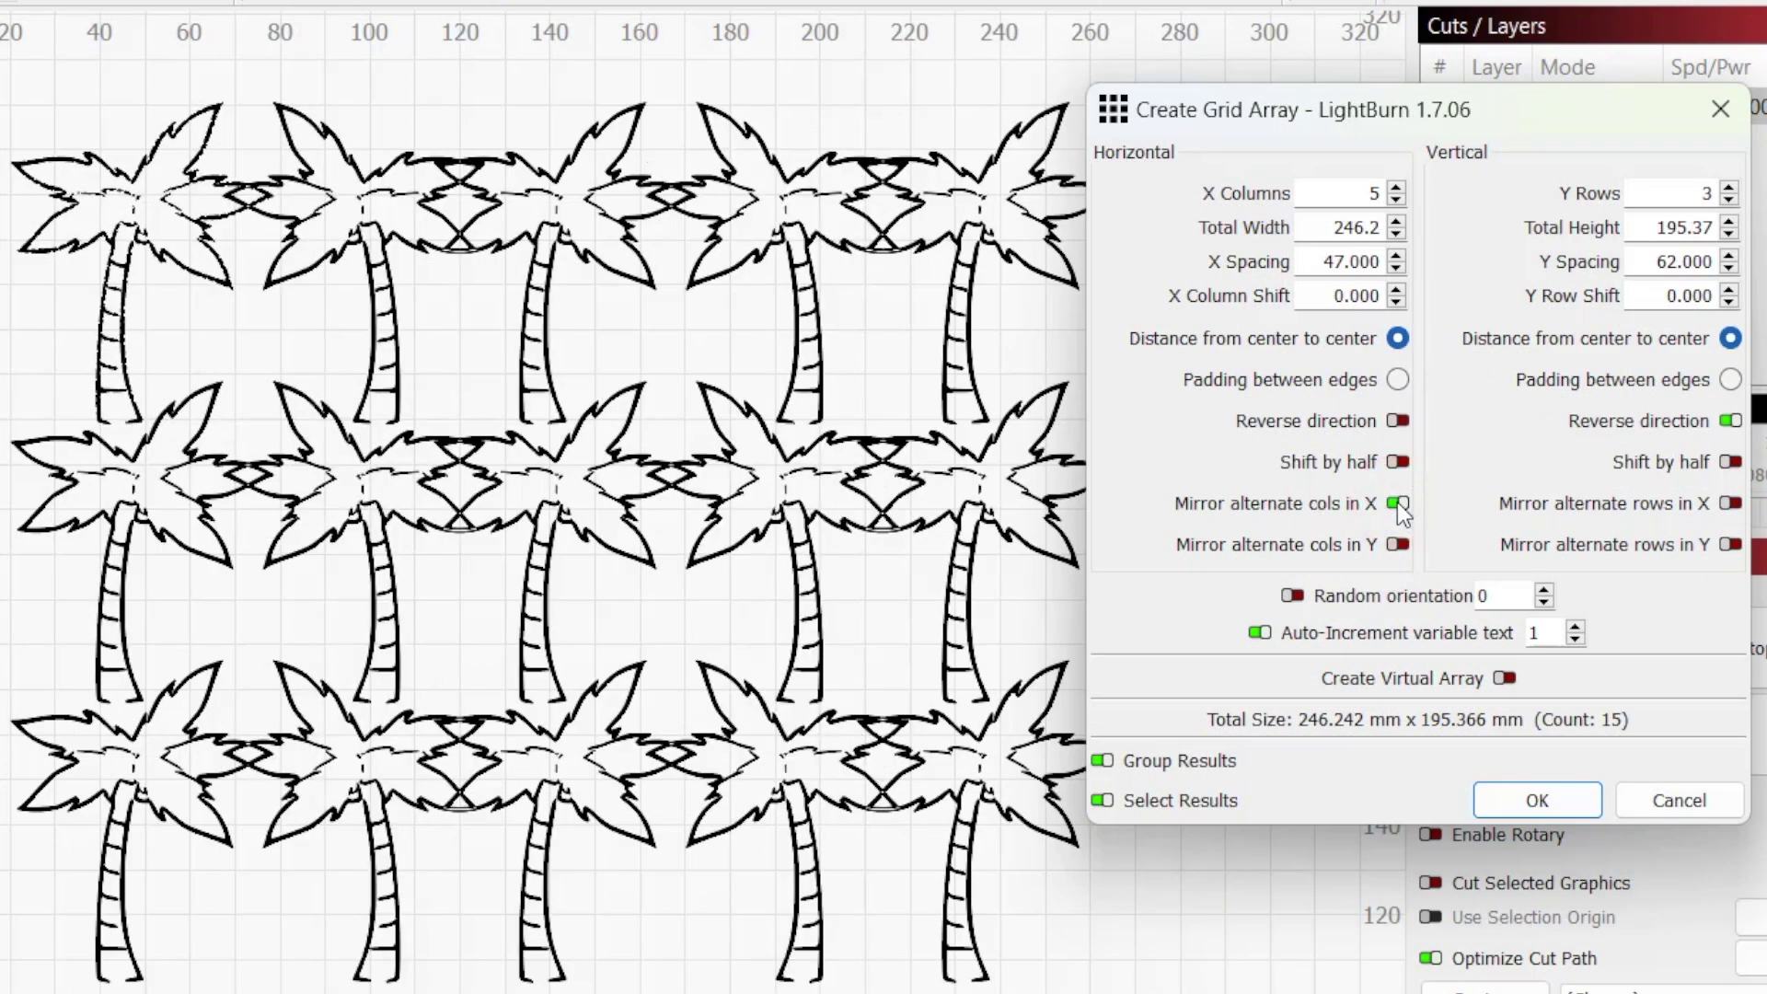
pyautogui.click(1397, 503)
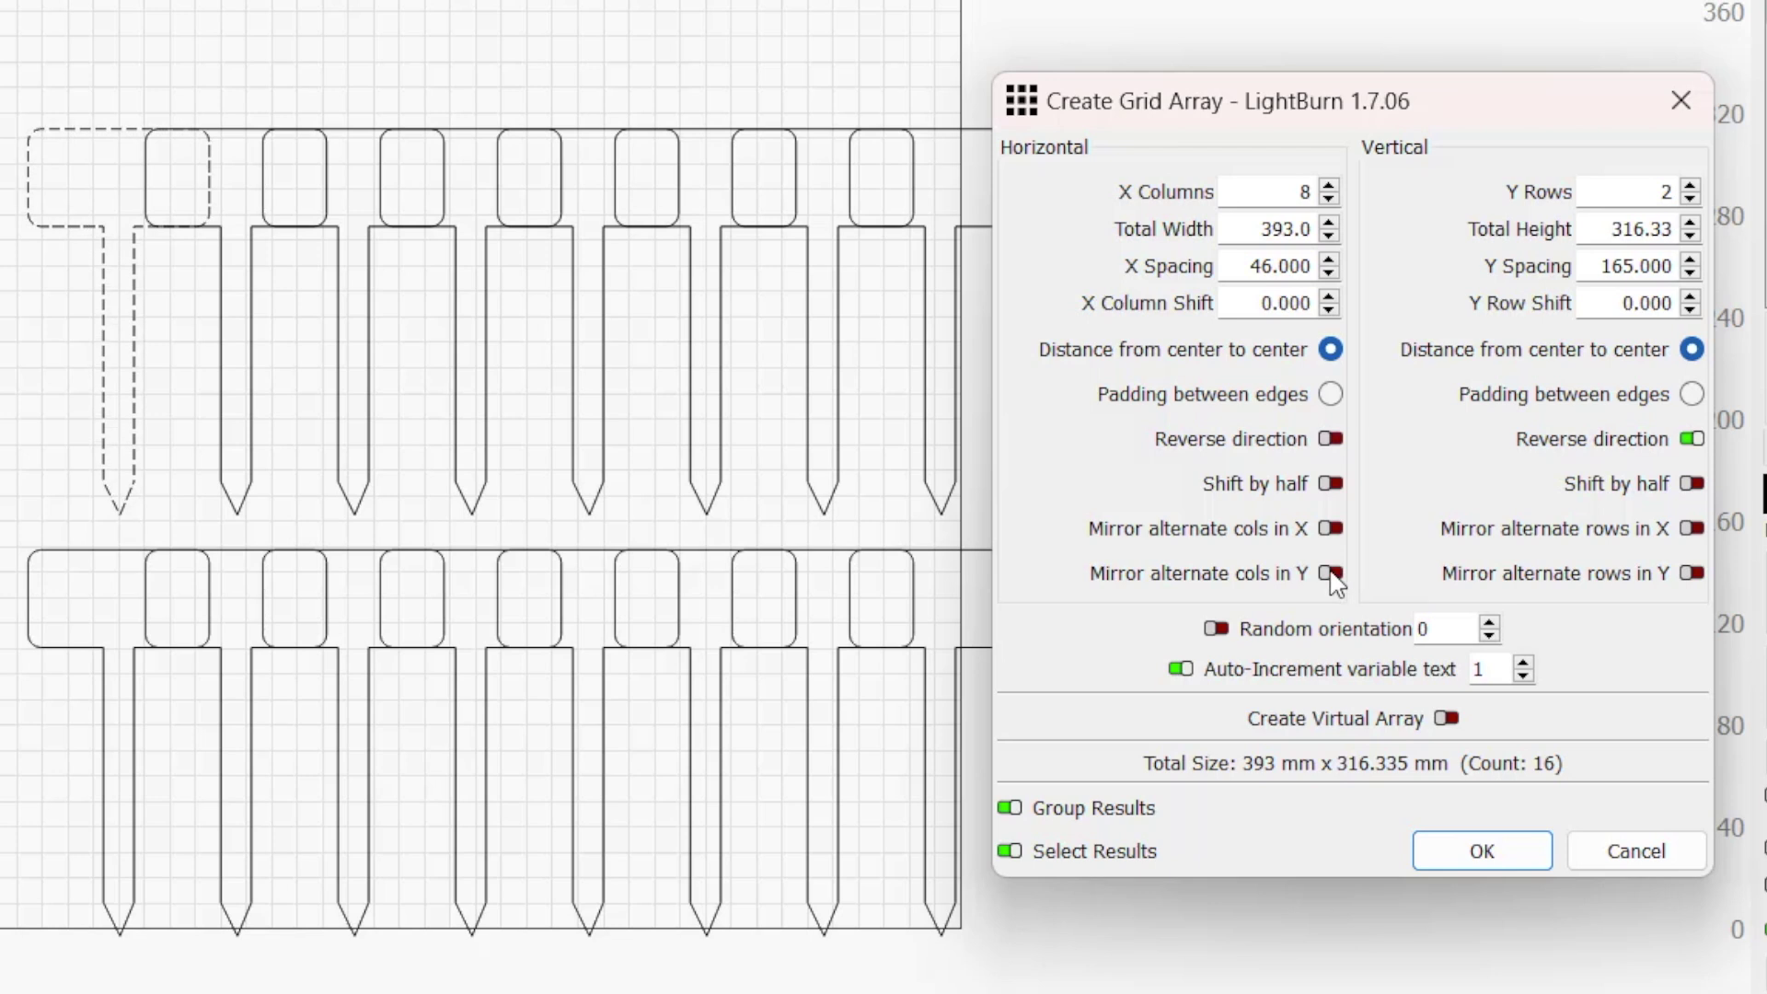
# - Enable Mirror alternate cols in Y and lower Y Spacing to 155 mm
pyautogui.click(1331, 573)
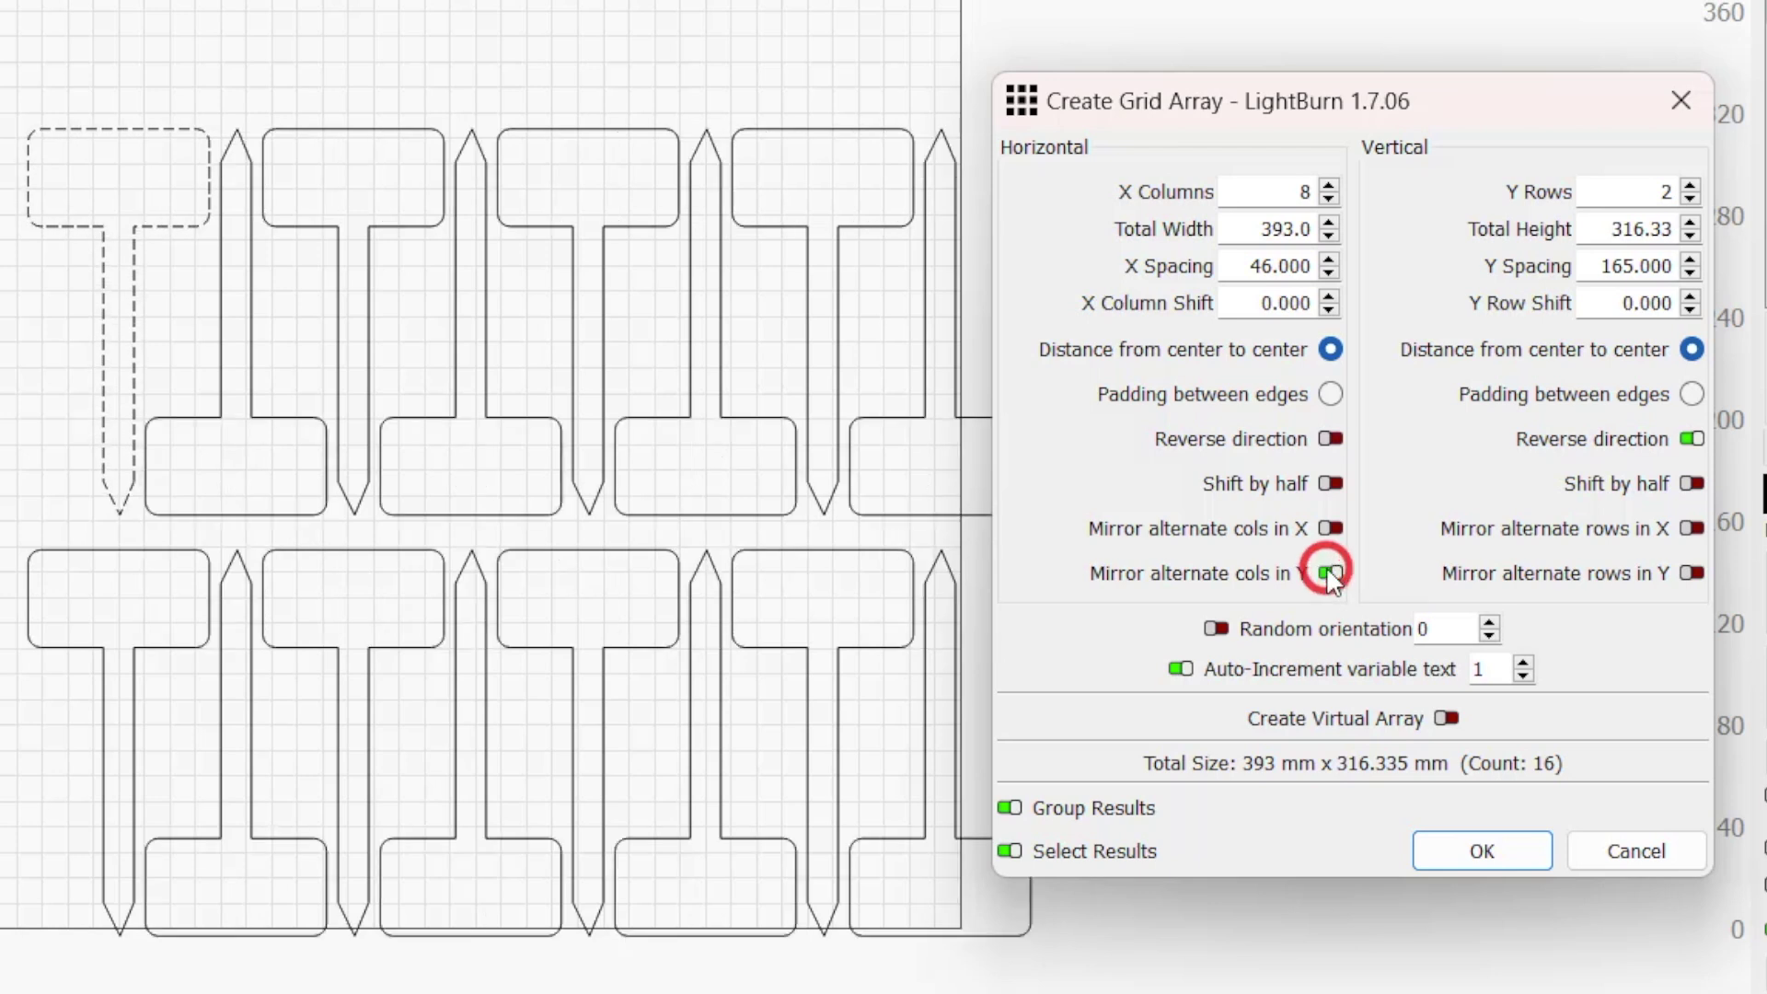
pyautogui.click(1690, 274)
pyautogui.click(1689, 274)
pyautogui.click(1689, 274)
pyautogui.click(1689, 274)
pyautogui.click(1689, 275)
pyautogui.click(1690, 274)
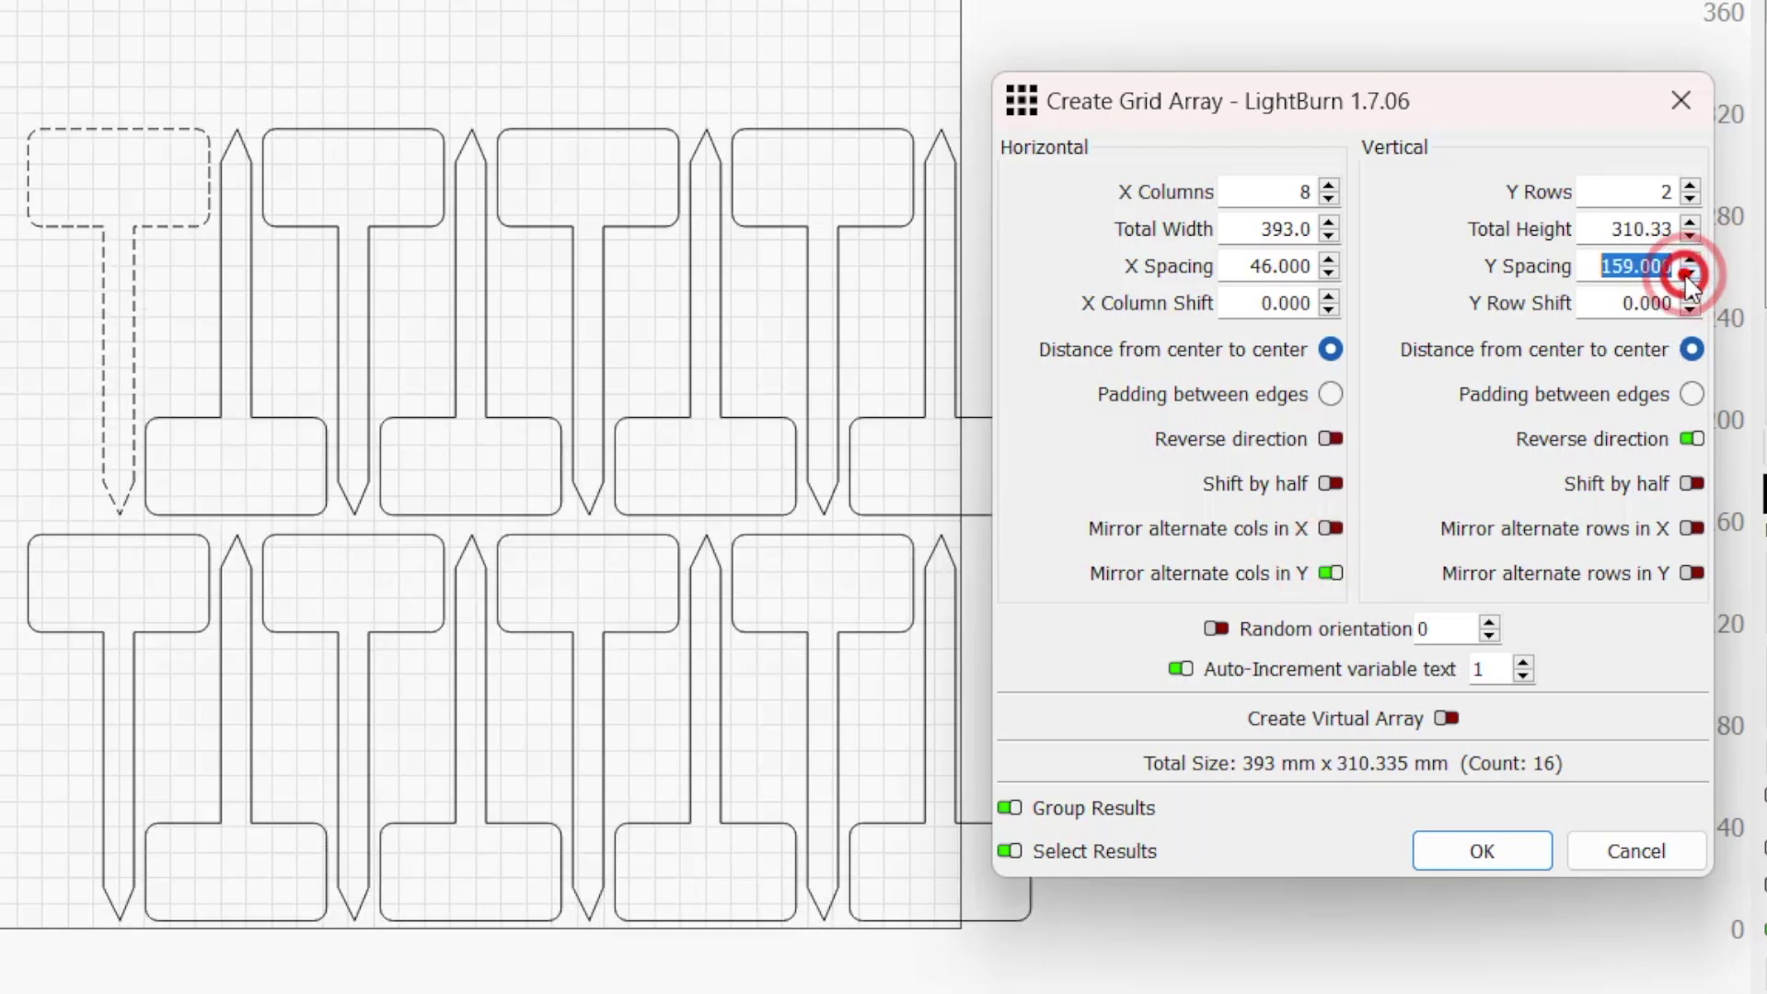
pyautogui.click(1689, 275)
pyautogui.click(1689, 274)
pyautogui.click(1689, 274)
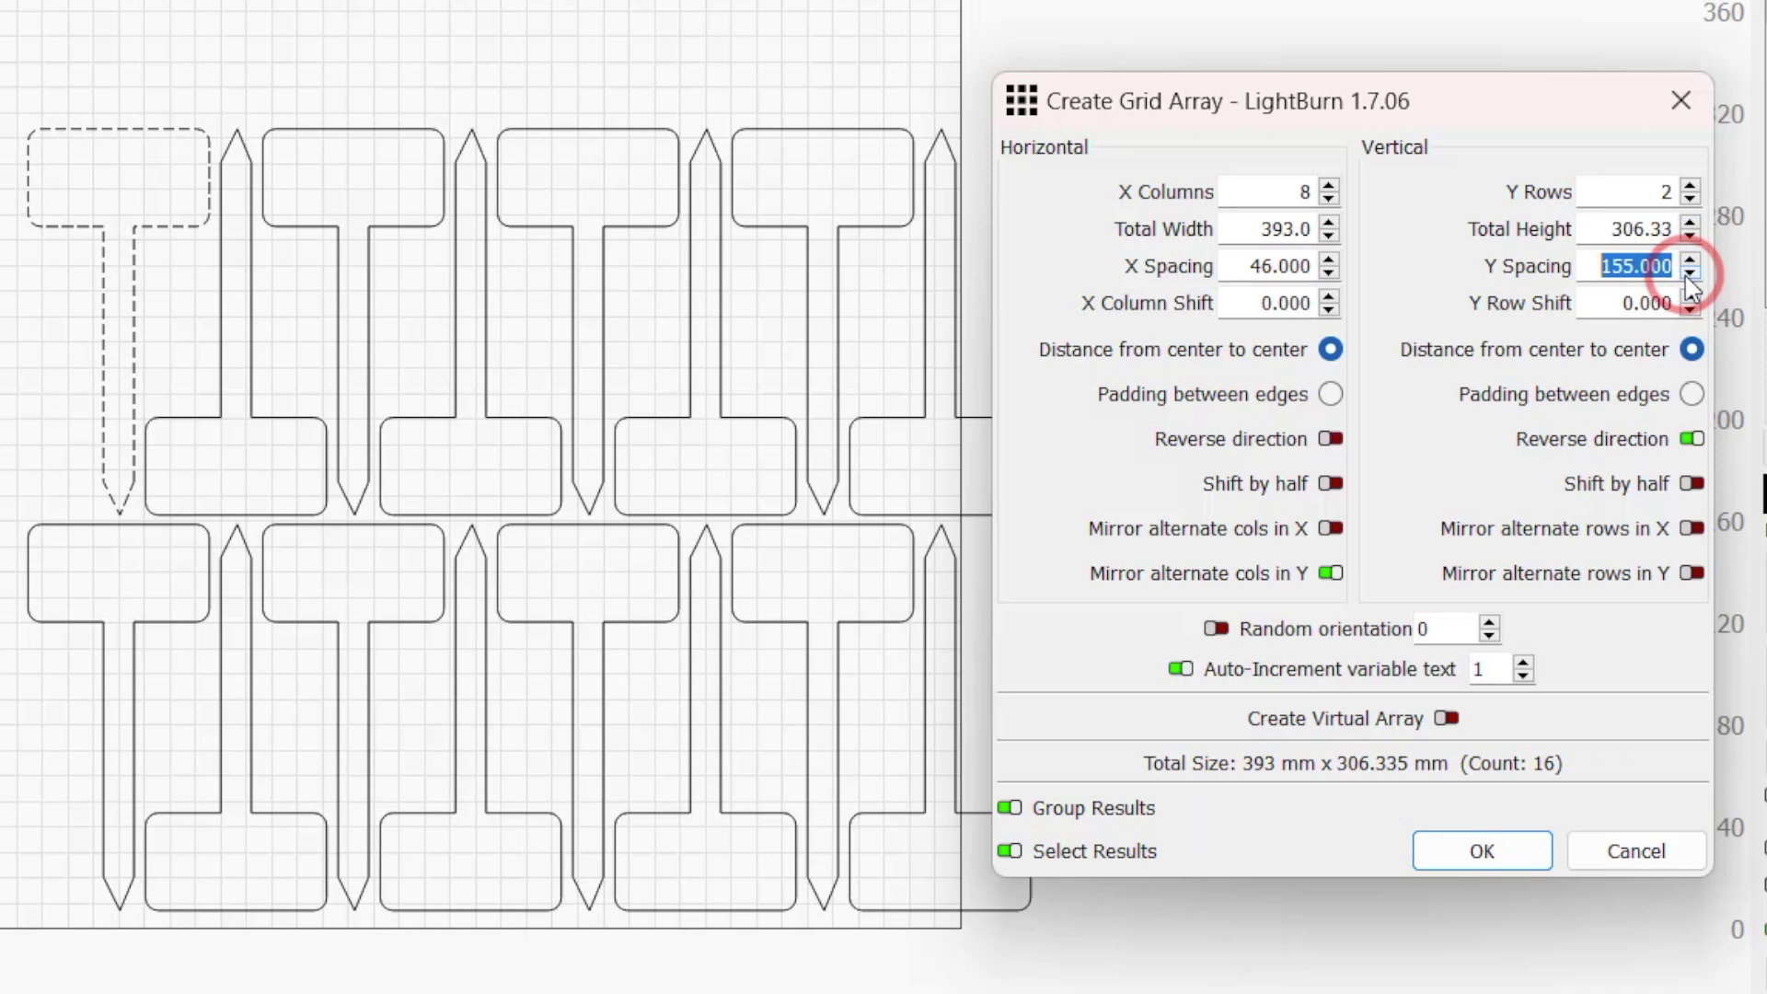
pyautogui.scroll(2, 510, 303)
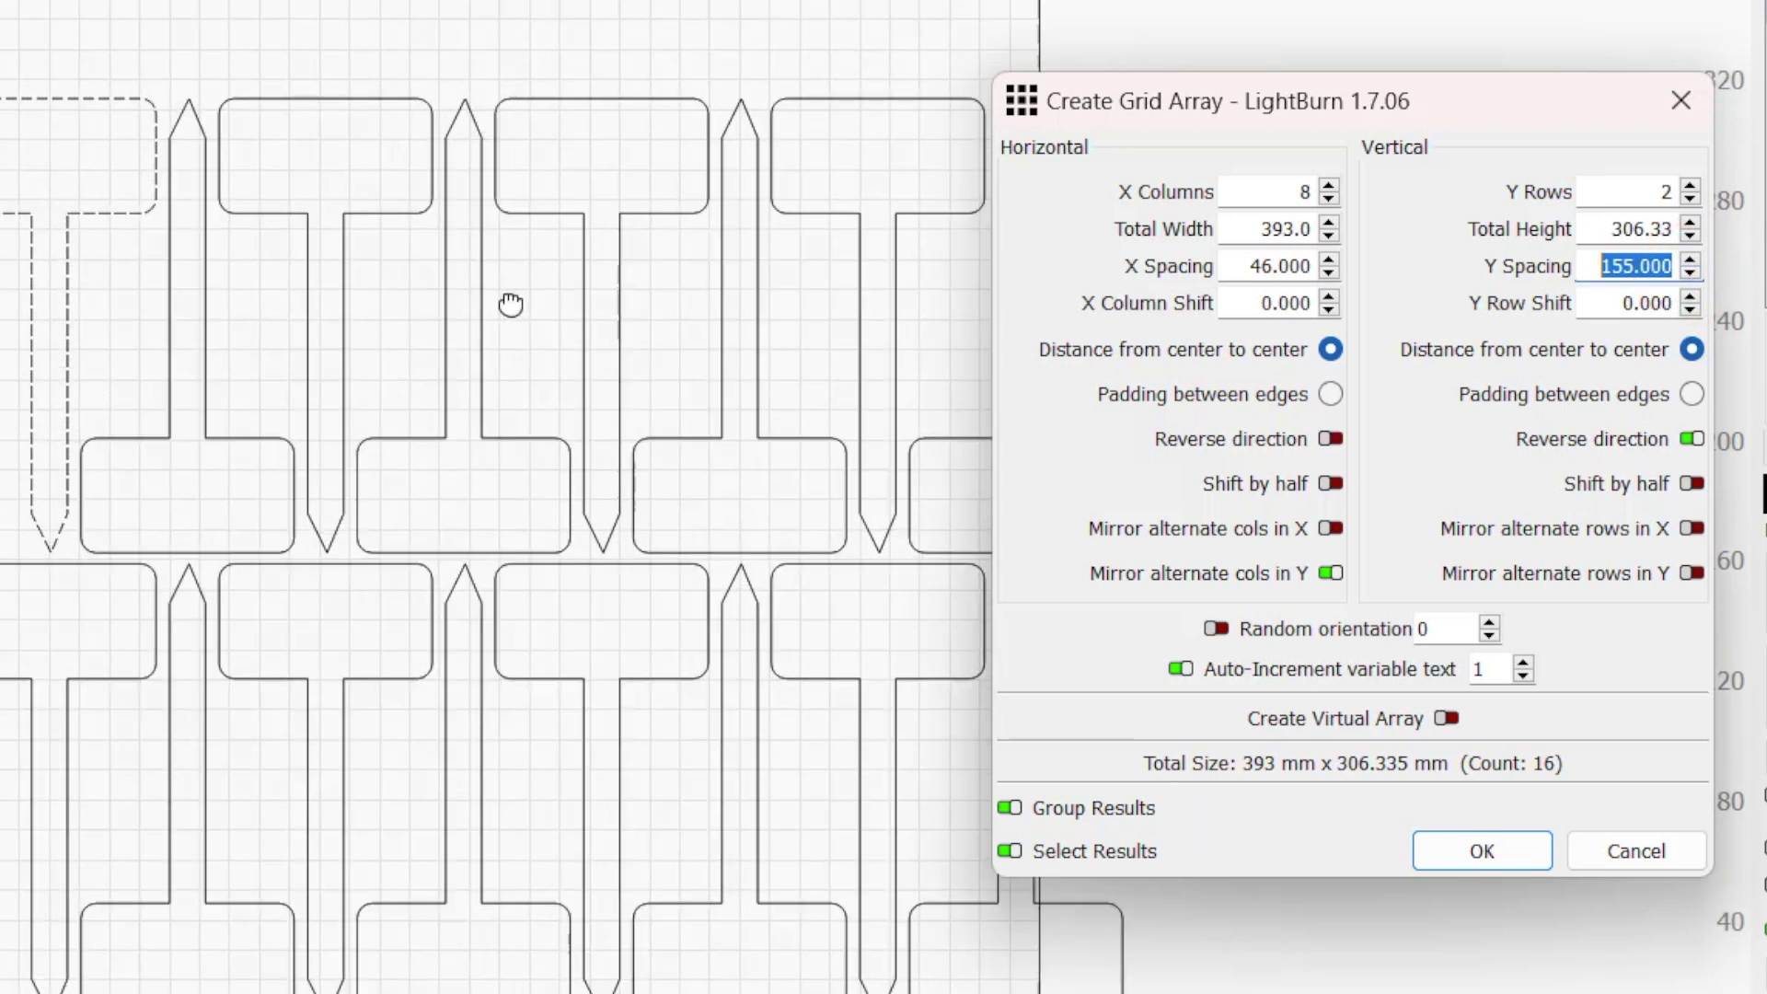
pyautogui.scroll(1, 510, 303)
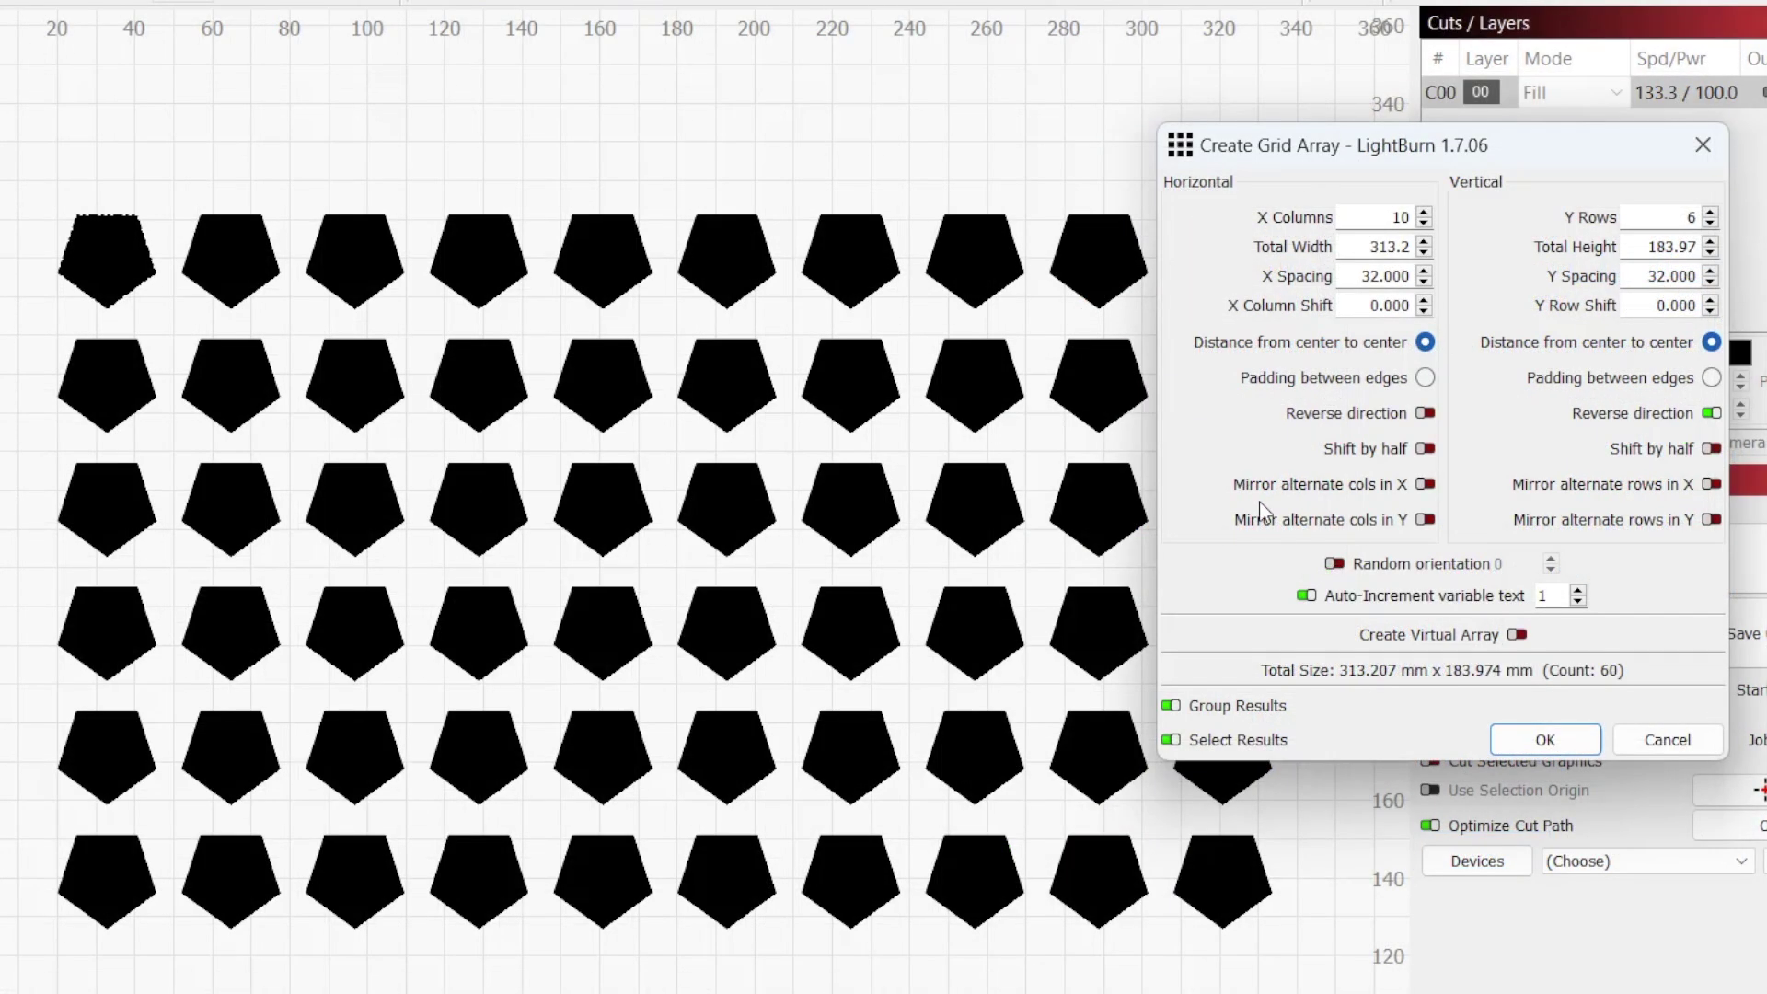
# - Enable Random orientation for the pentagons and step its value up several times
pyautogui.click(1337, 563)
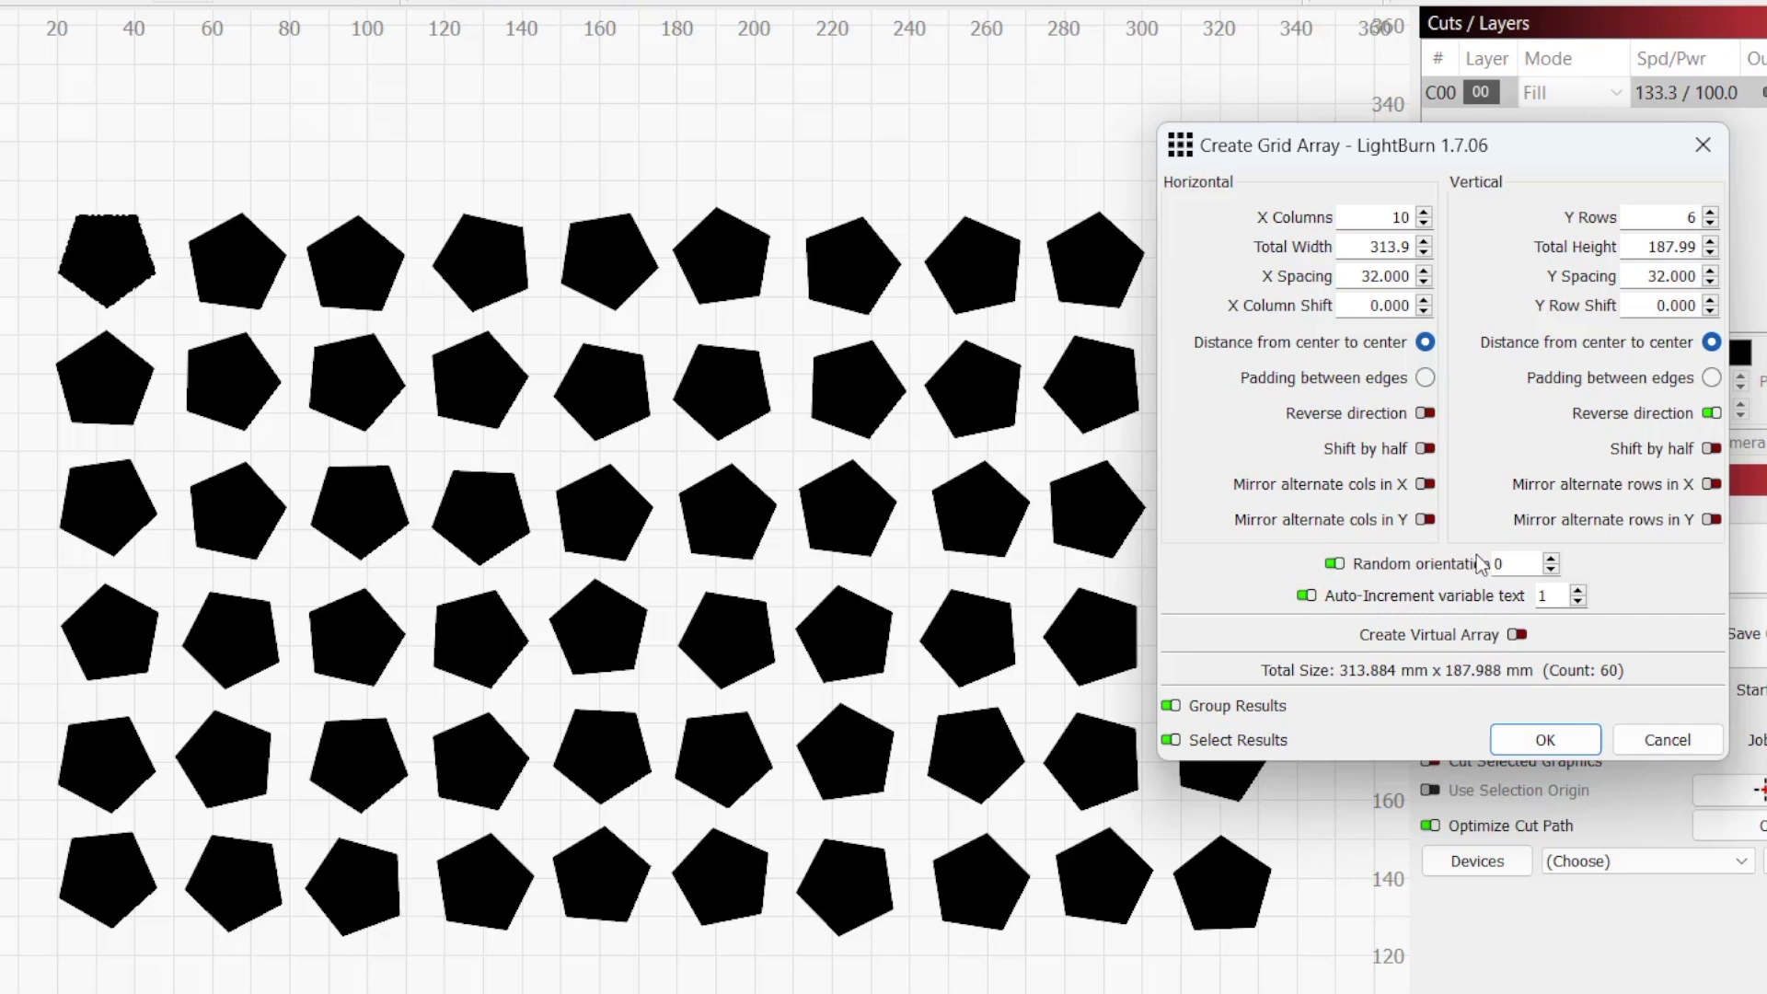
pyautogui.click(1550, 558)
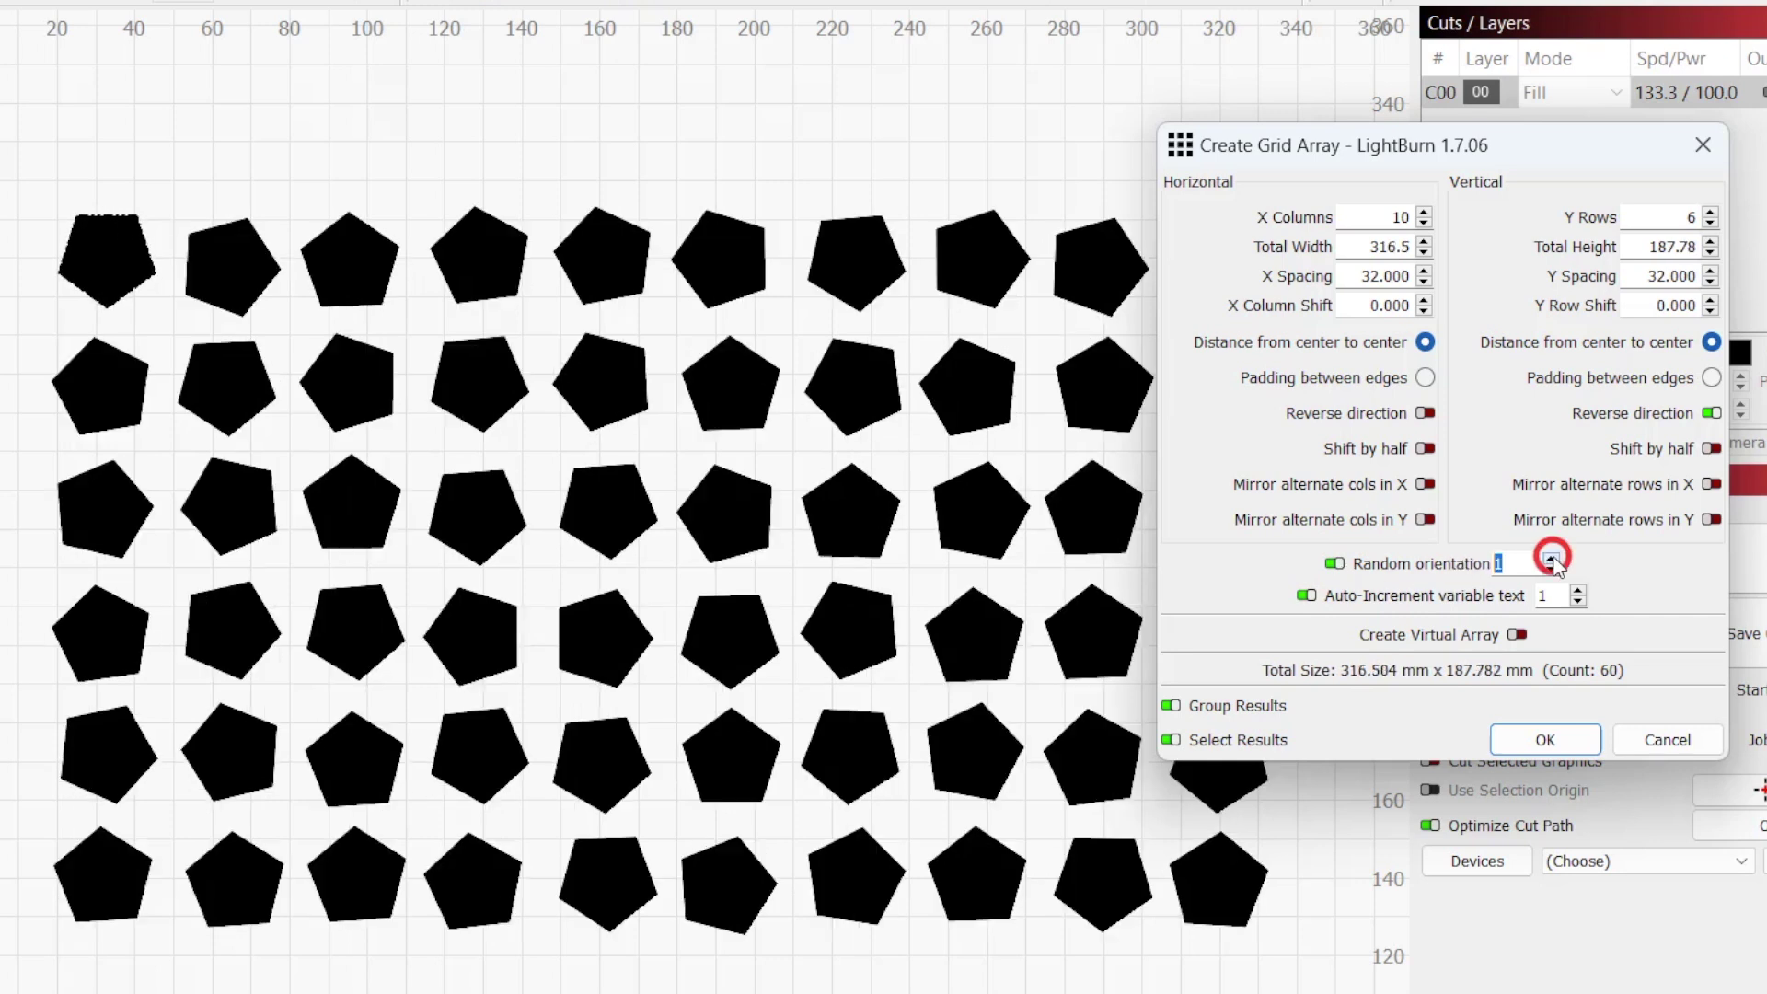
pyautogui.click(1550, 558)
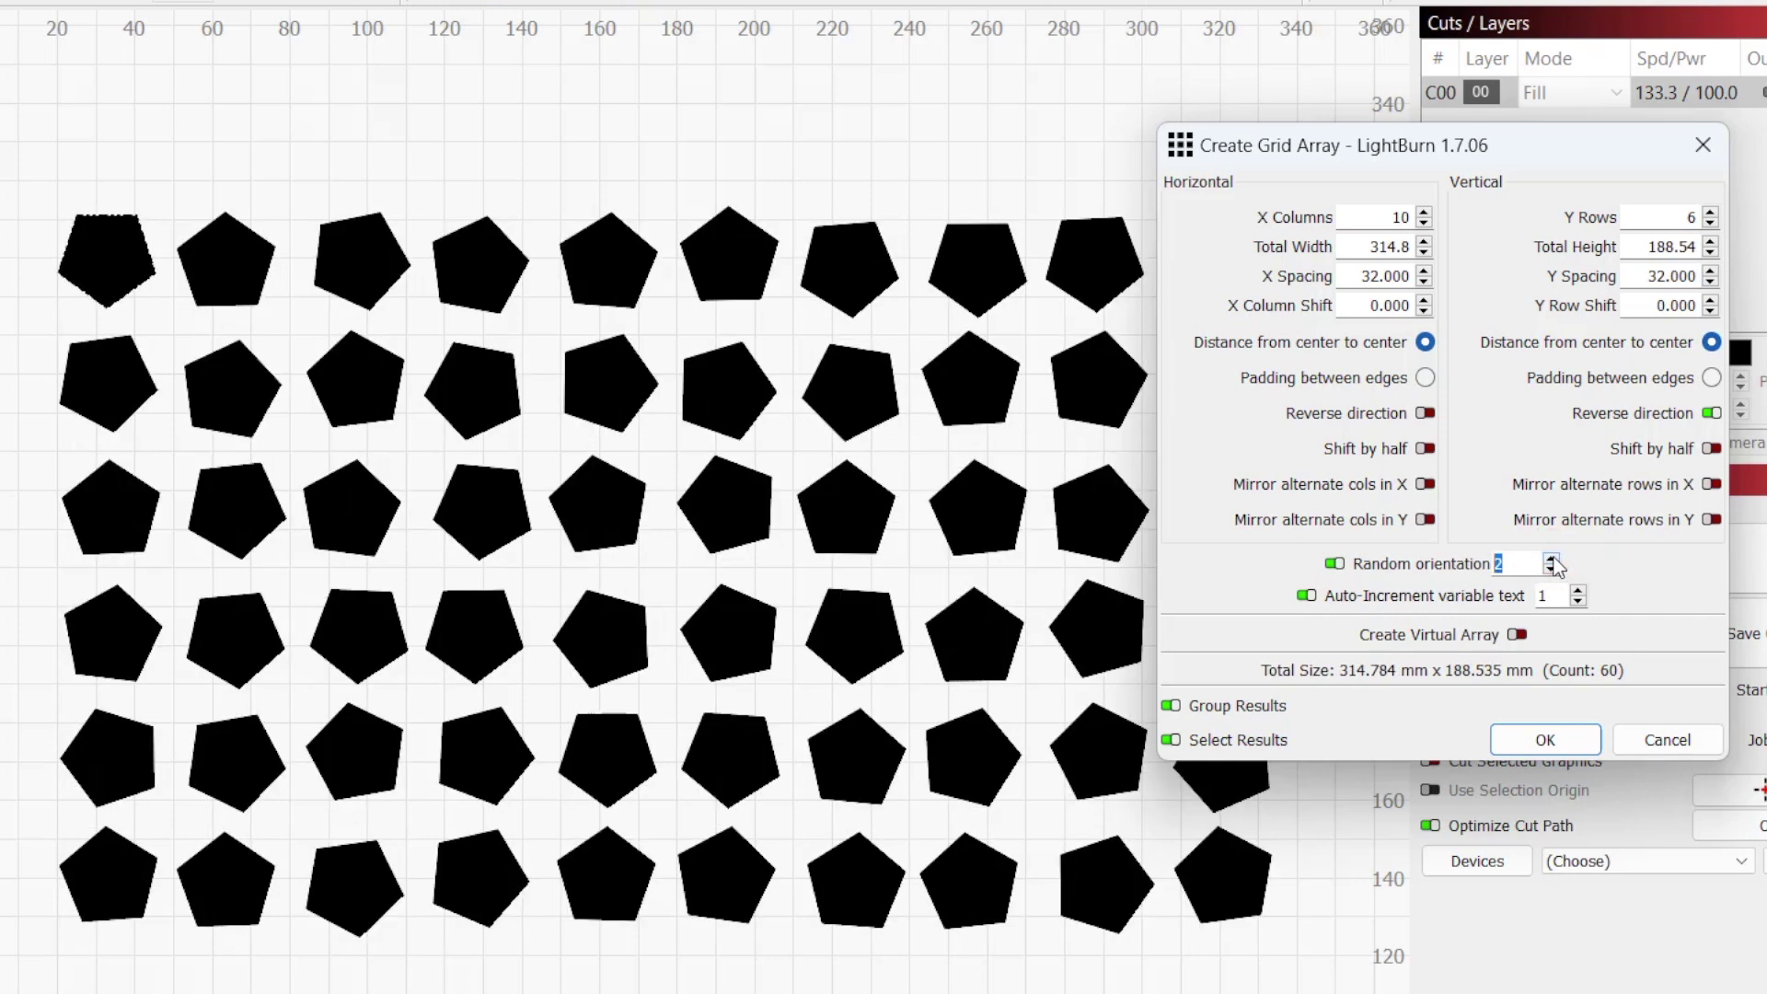
pyautogui.click(1550, 558)
pyautogui.click(1550, 558)
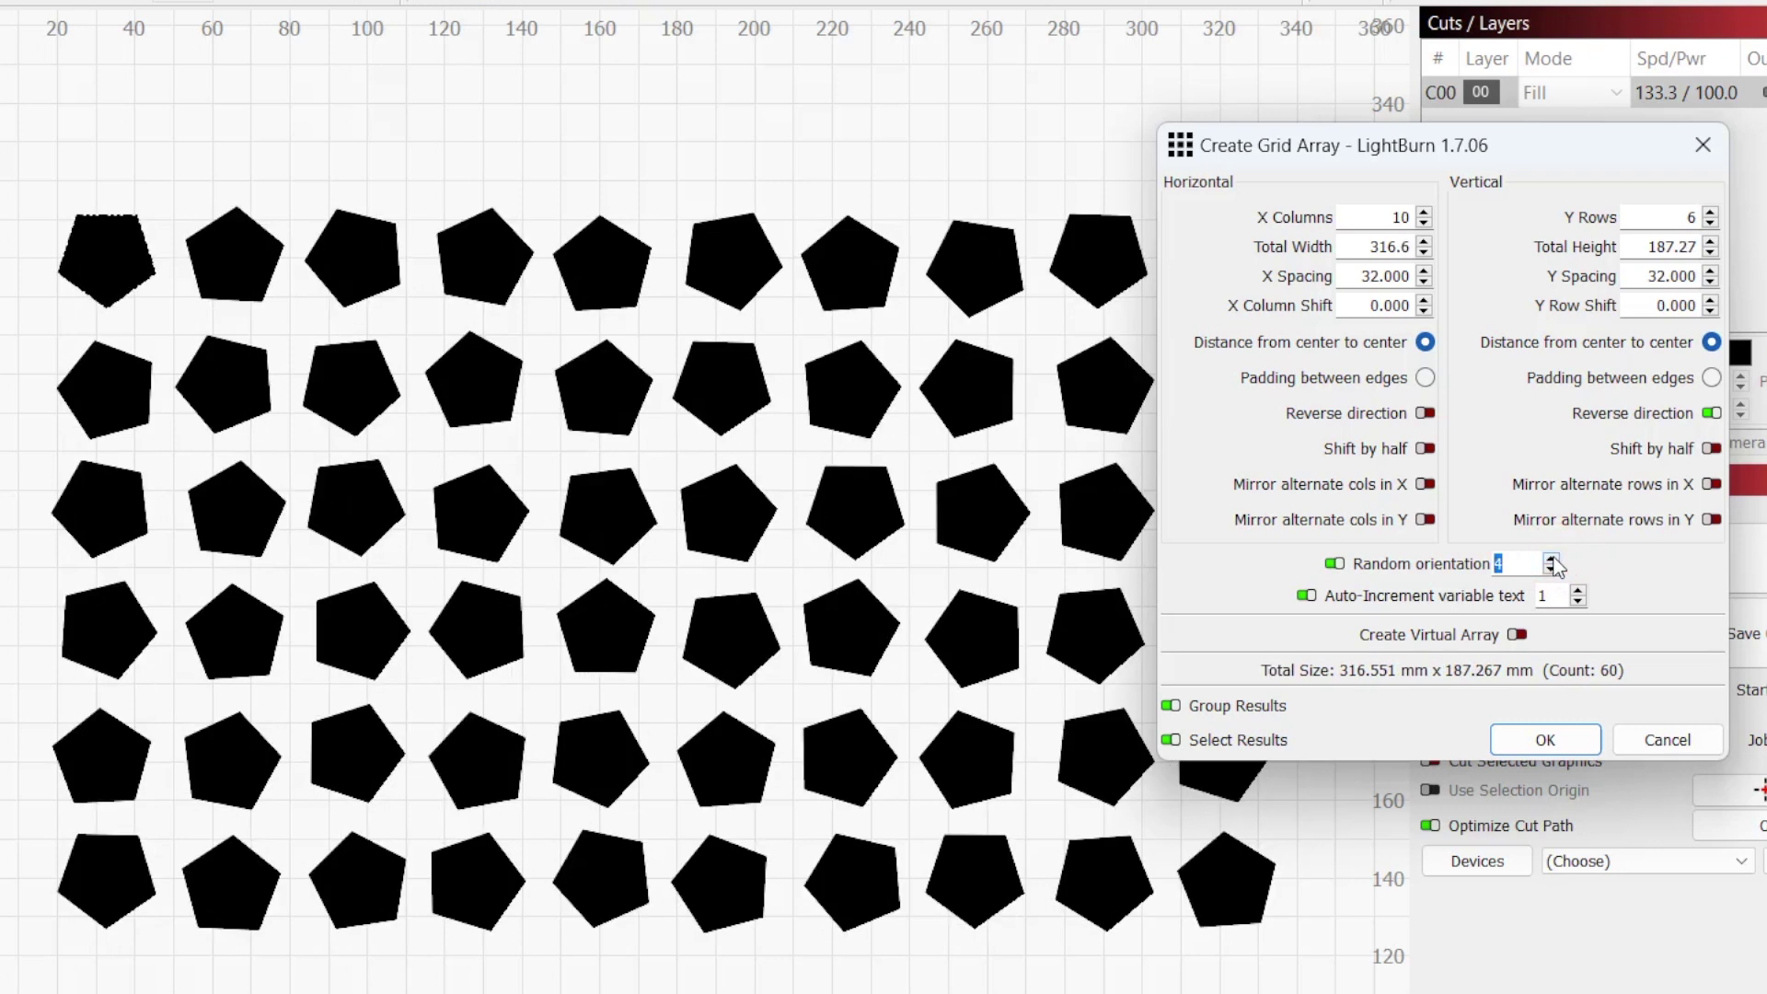
pyautogui.click(1550, 559)
# - Extend the pentagon grid to 6 rows and turn random rotation on again
pyautogui.click(1697, 199)
pyautogui.click(1697, 199)
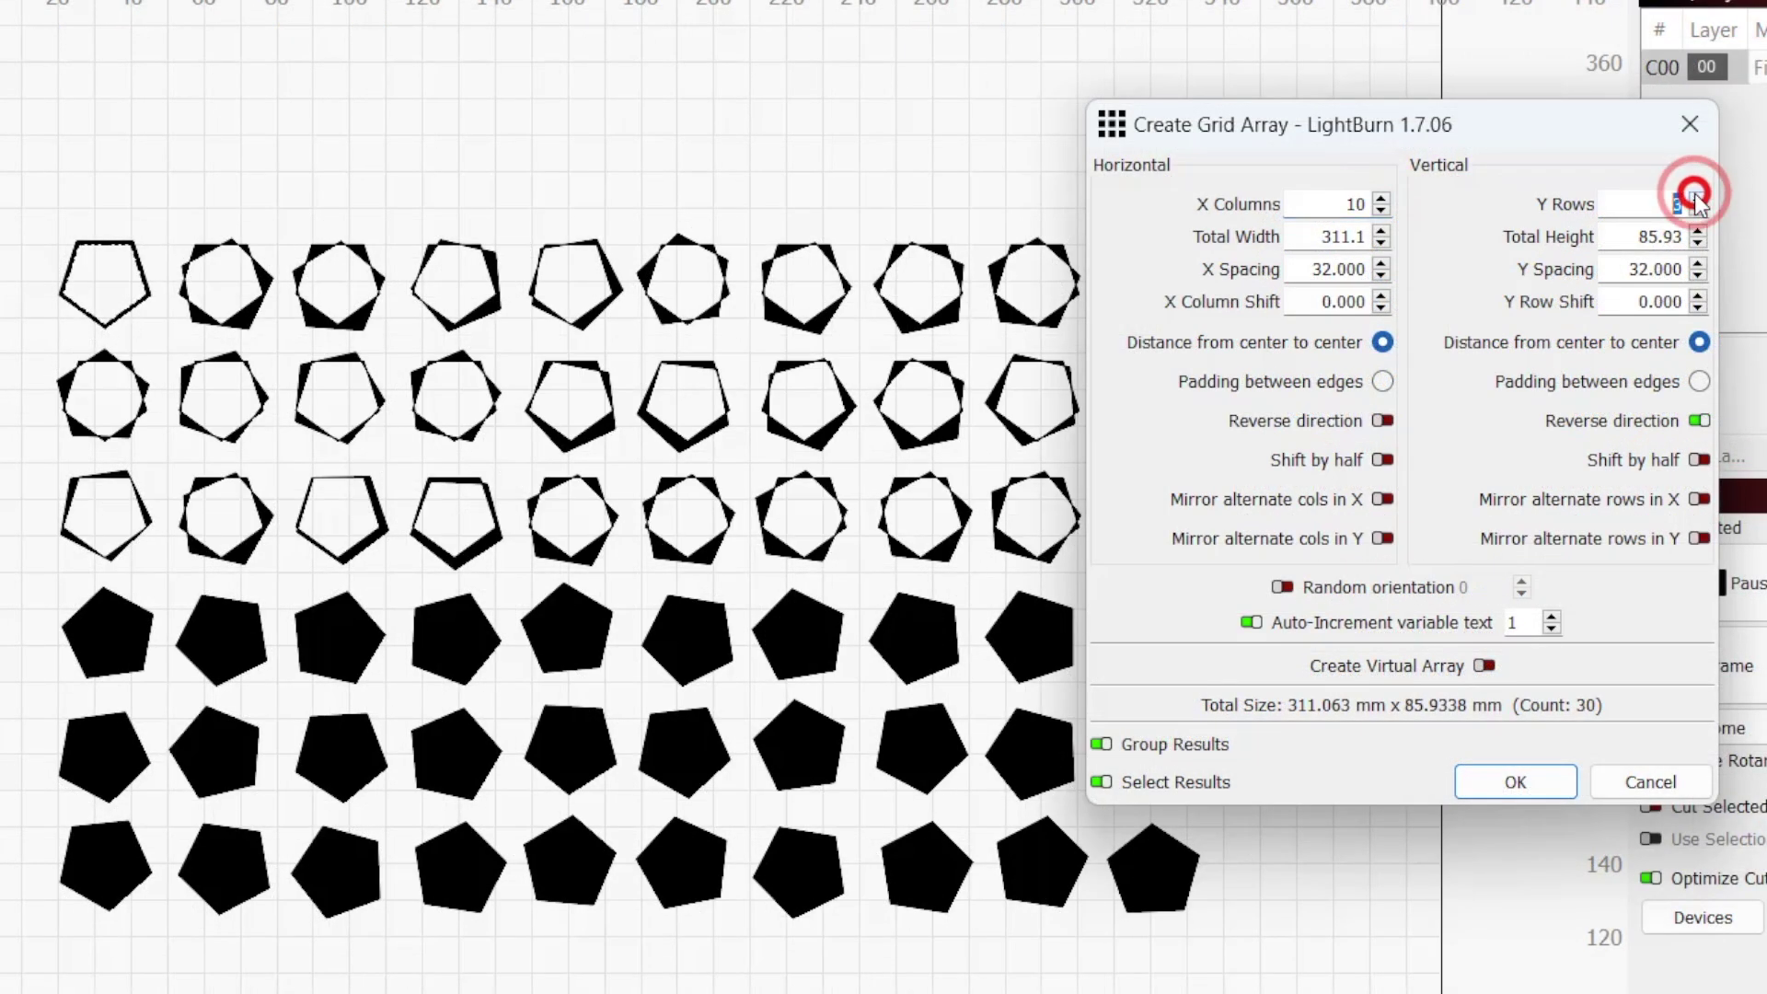
pyautogui.click(1698, 199)
pyautogui.click(1698, 199)
pyautogui.click(1698, 199)
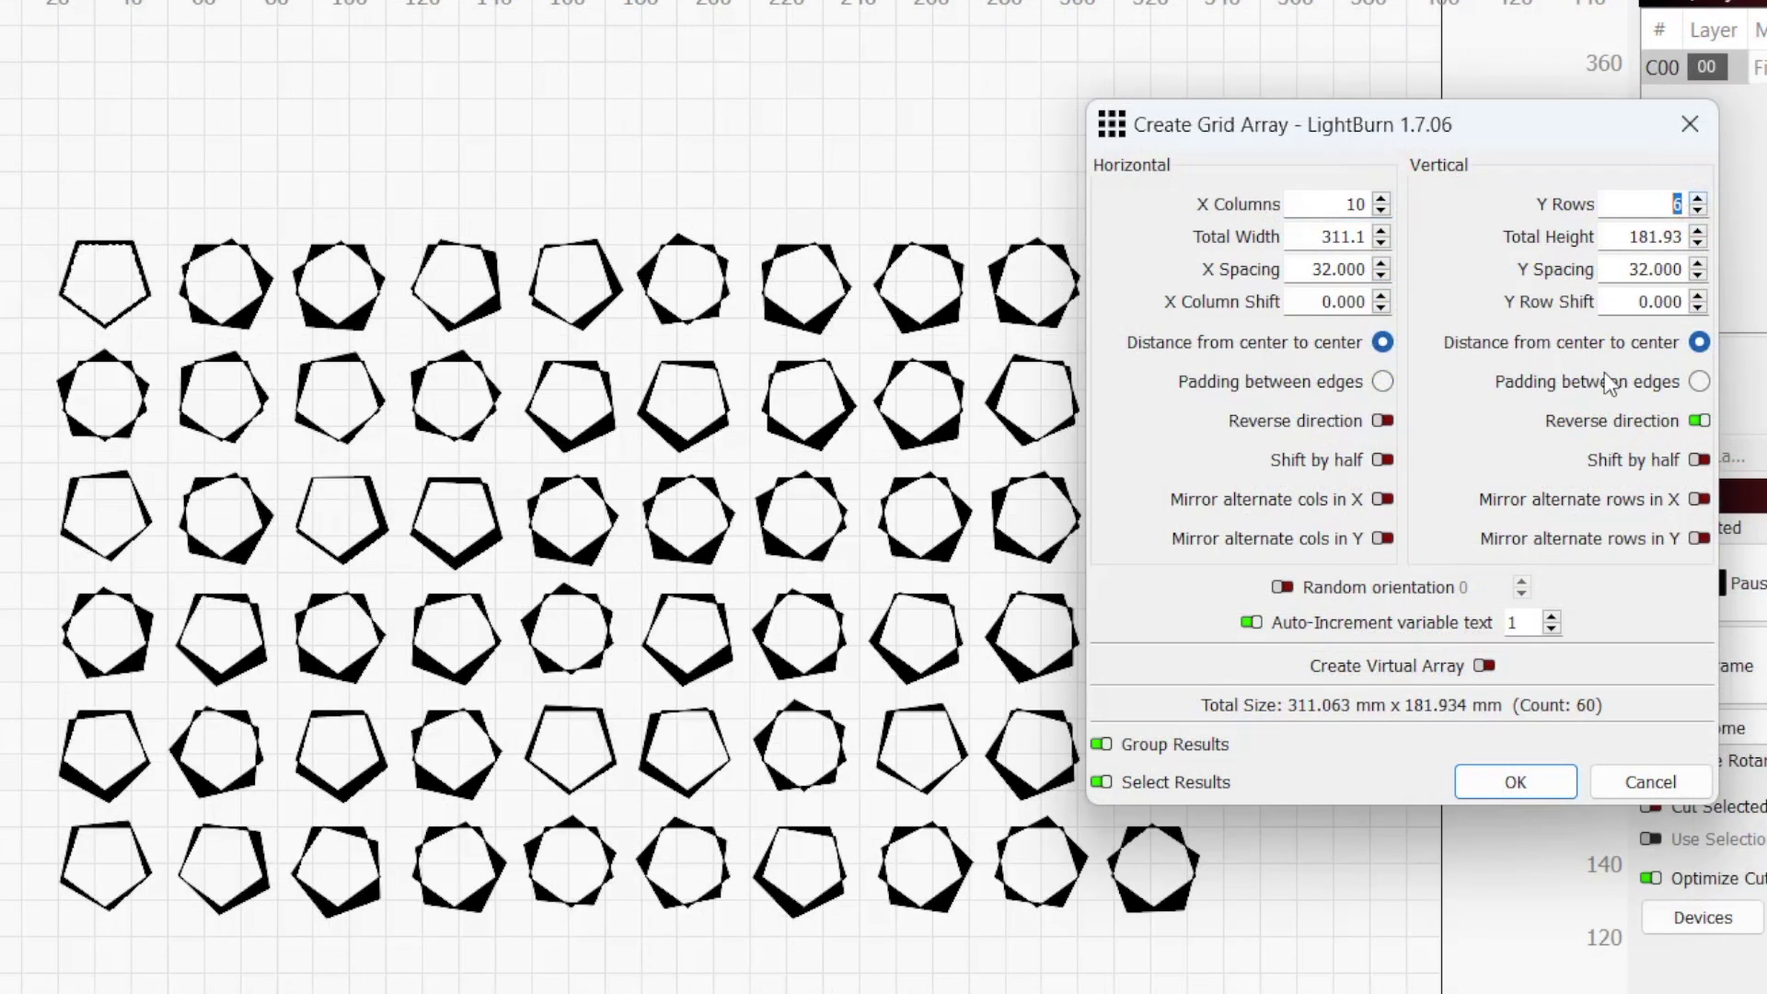
pyautogui.click(1280, 586)
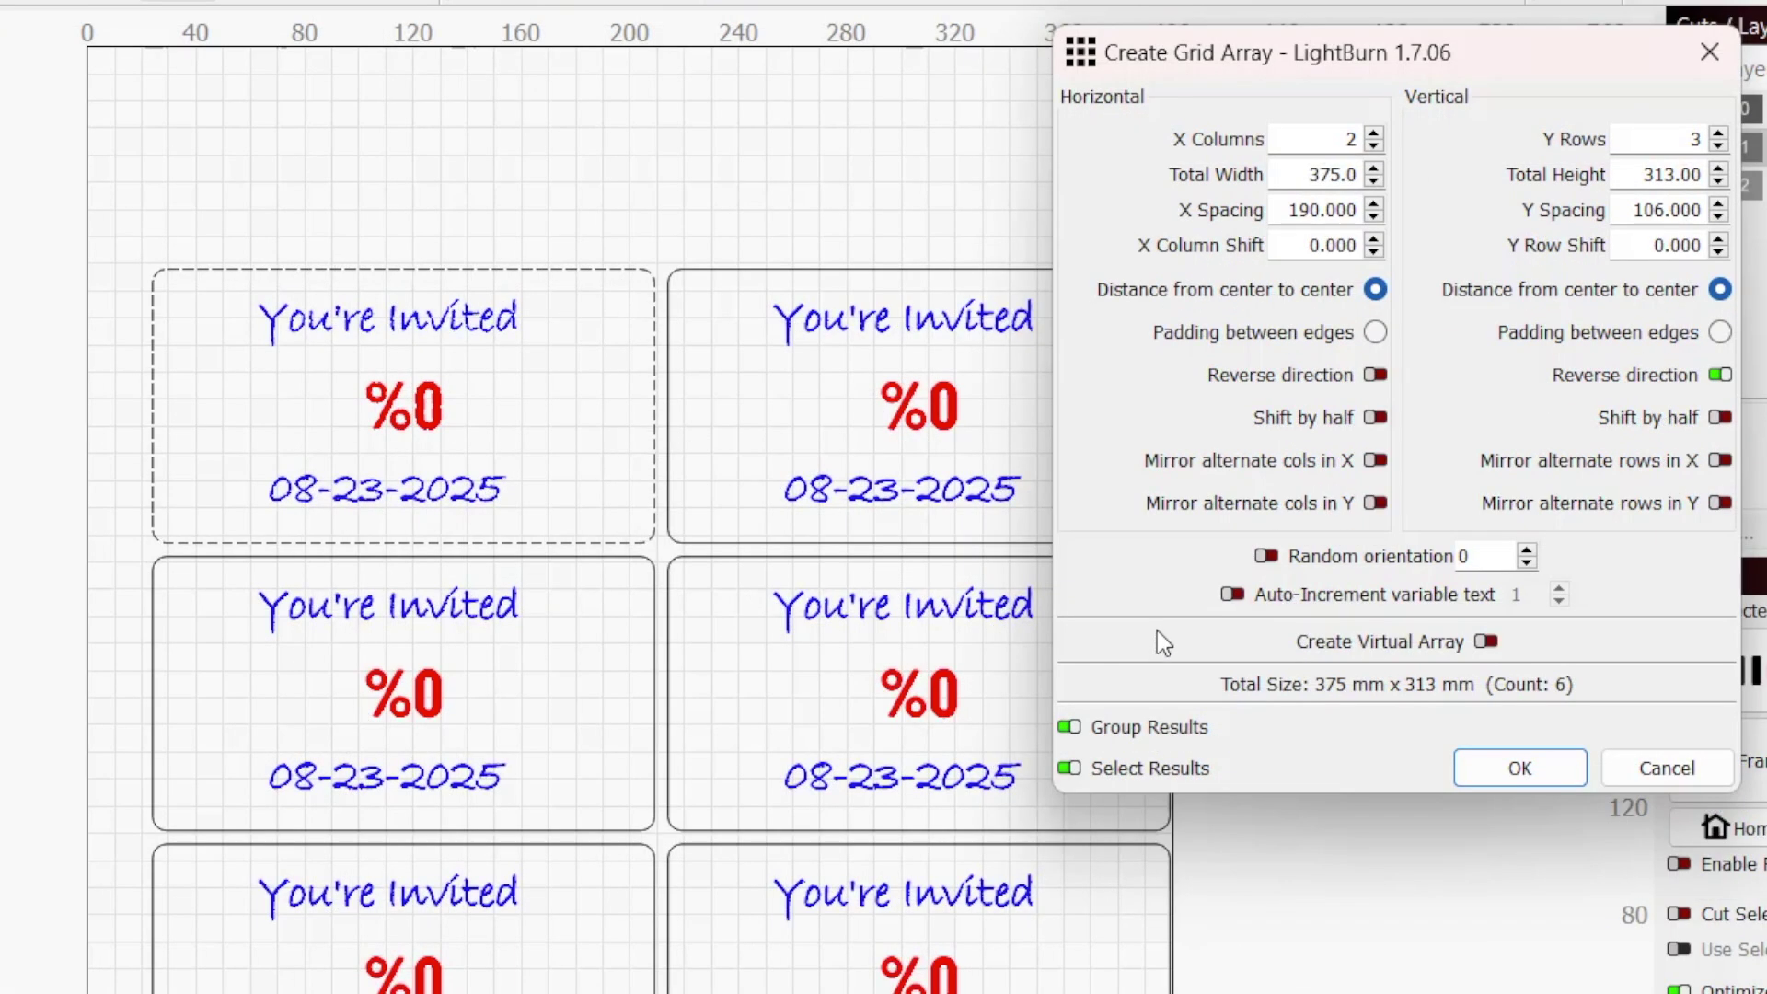
# - Enable Auto-Increment variable text, preview the substituted names, and set the Advance by step to 2
pyautogui.click(1233, 593)
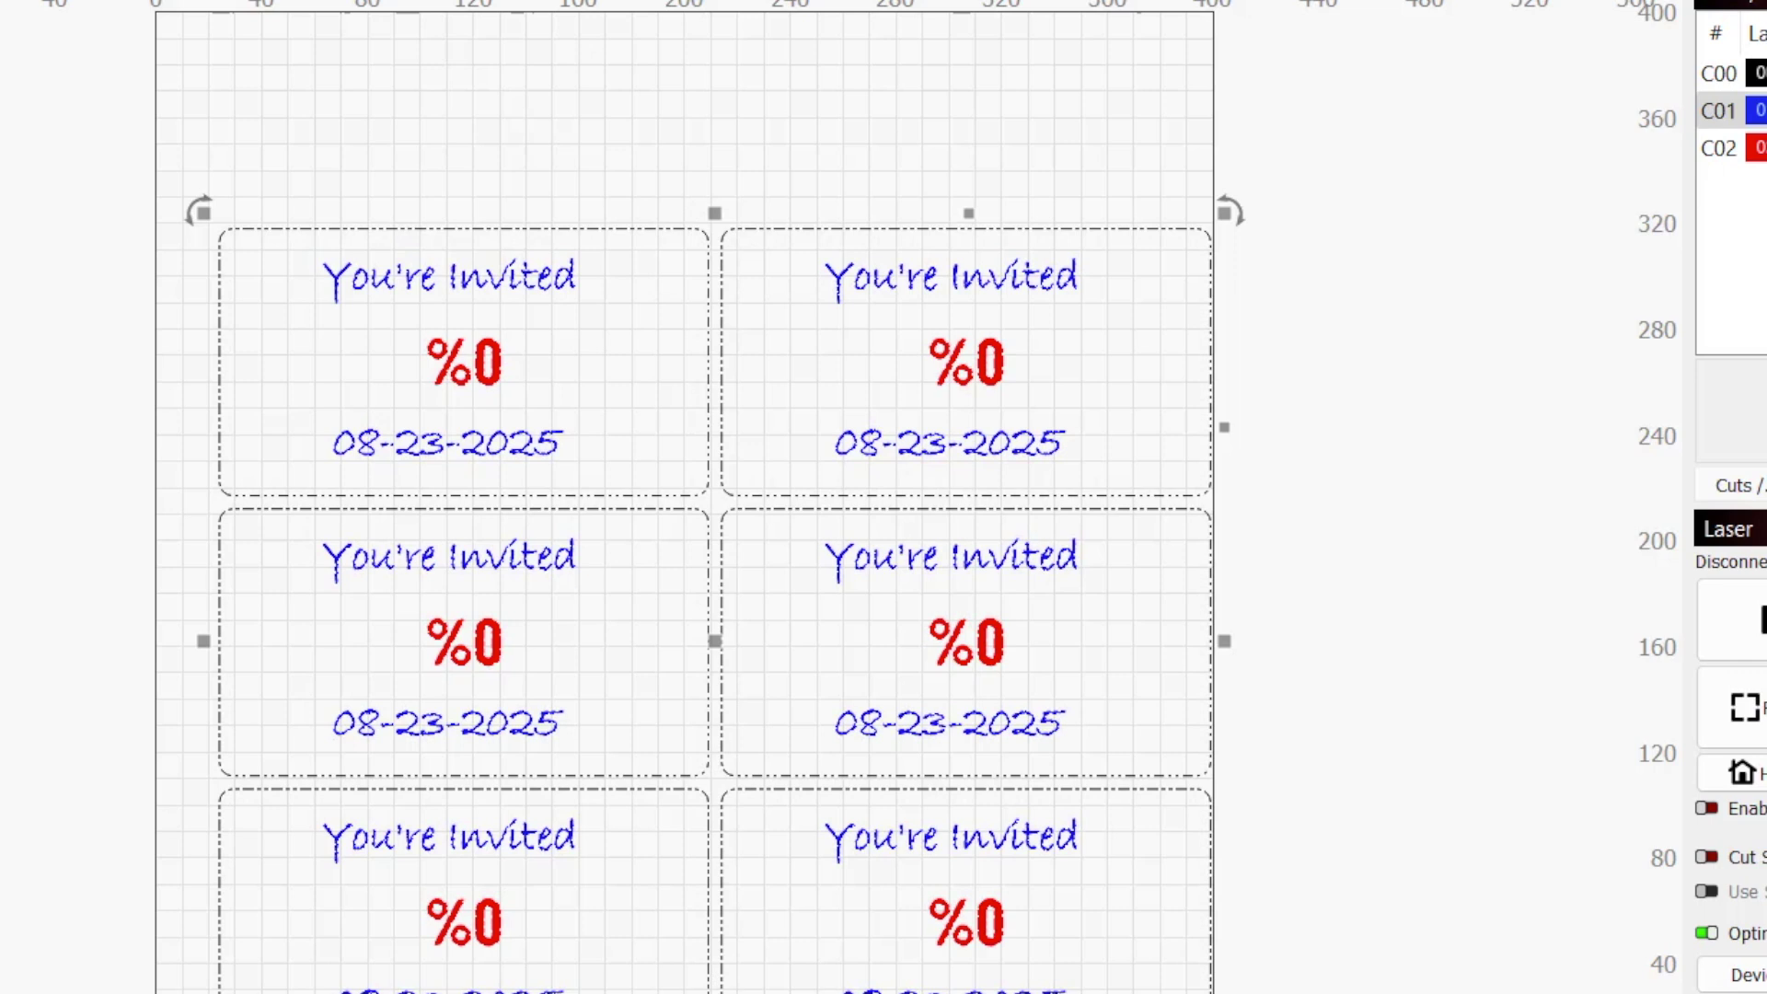
pyautogui.hotkey('alt', 'p')
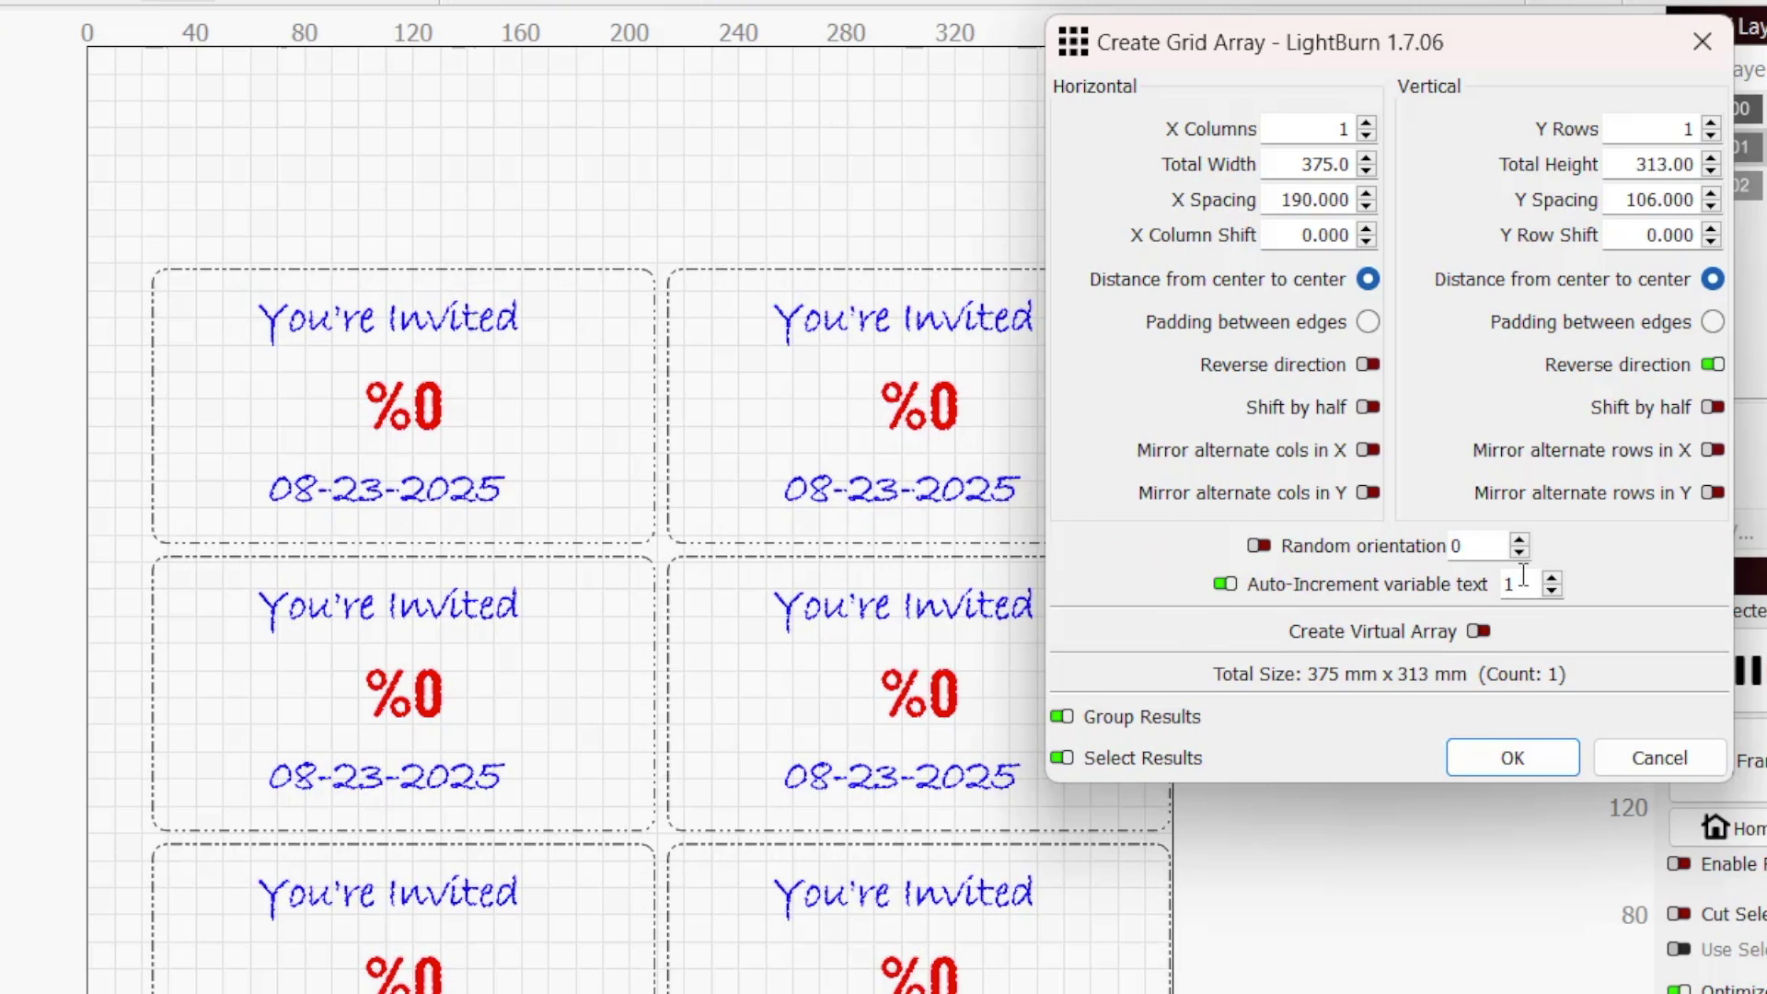
pyautogui.click(1552, 581)
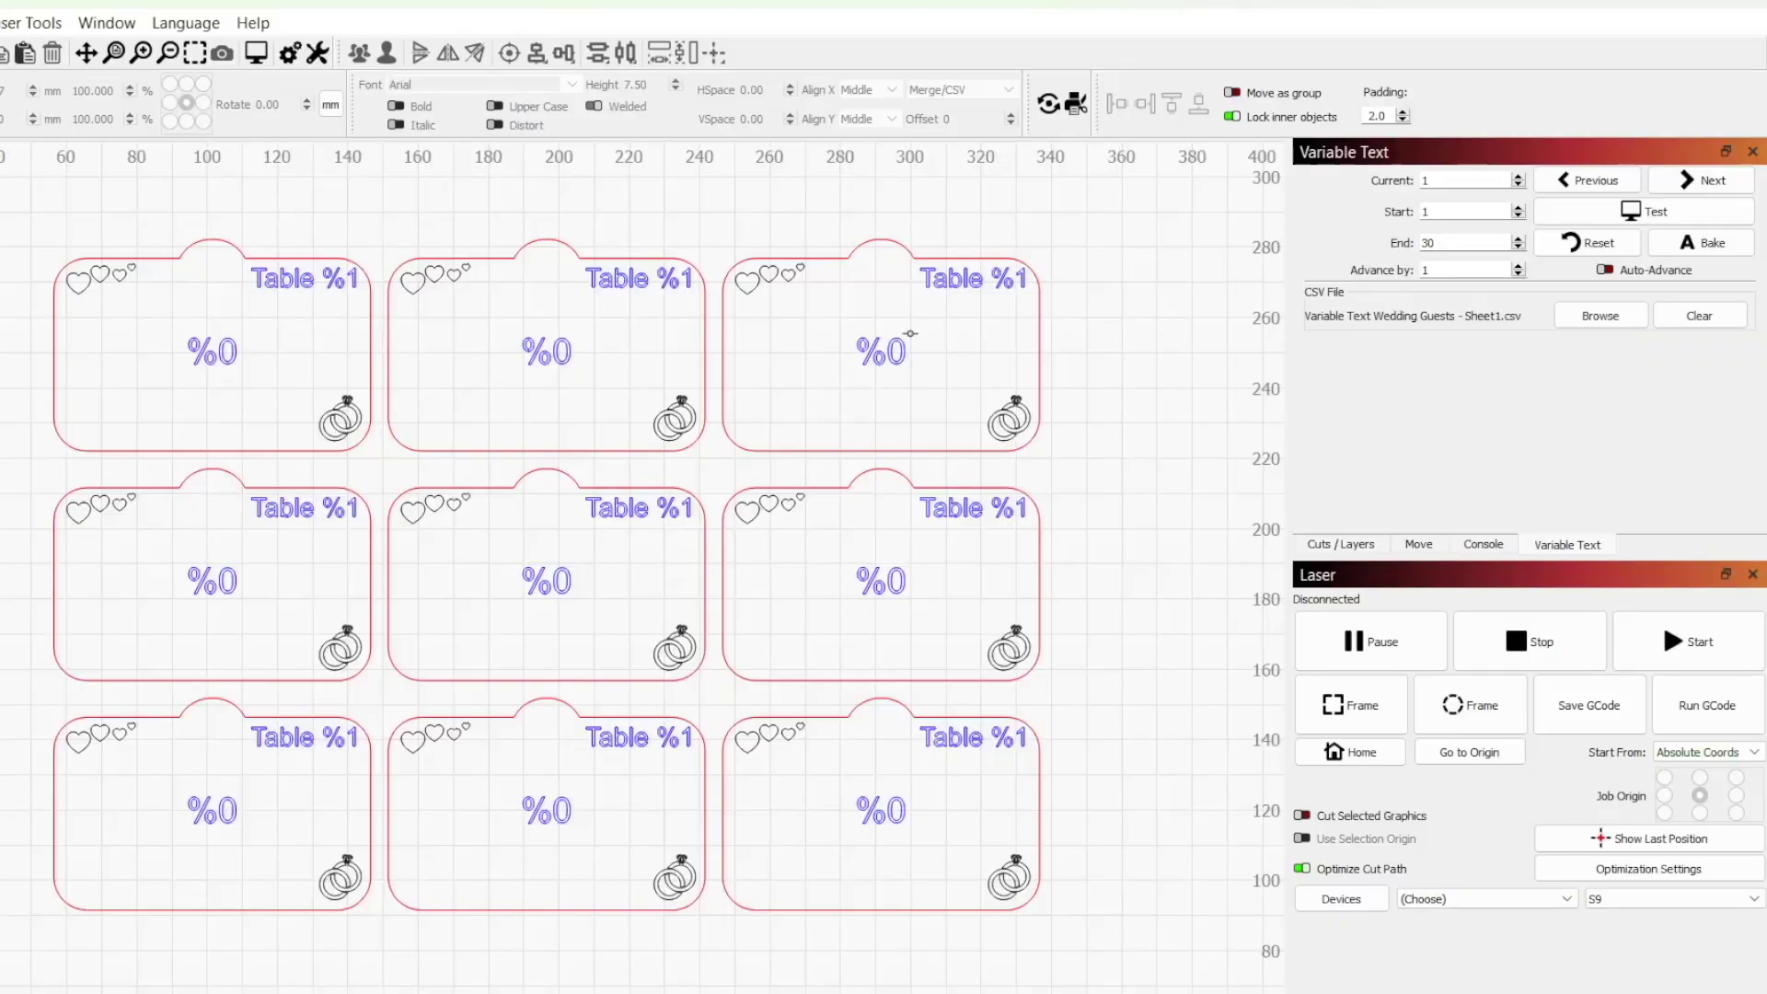
pyautogui.click(1431, 270)
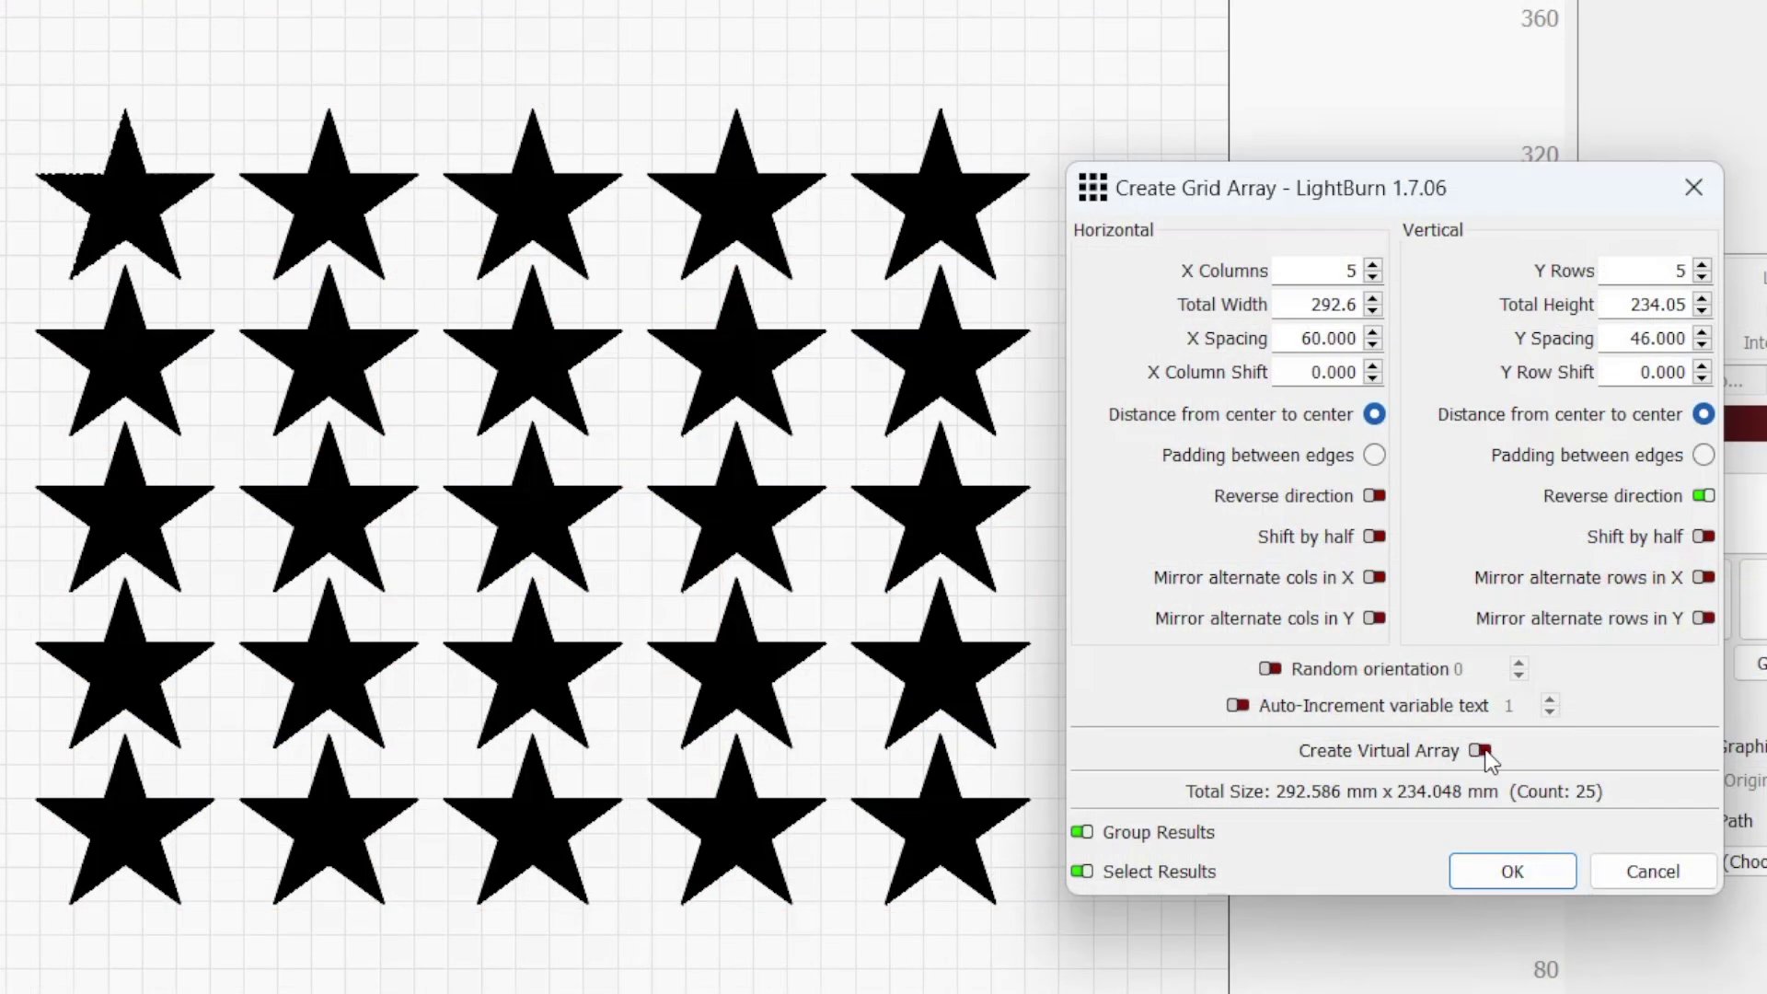
# - Enable Create Virtual Array so the copies become virtual instances
pyautogui.click(1480, 751)
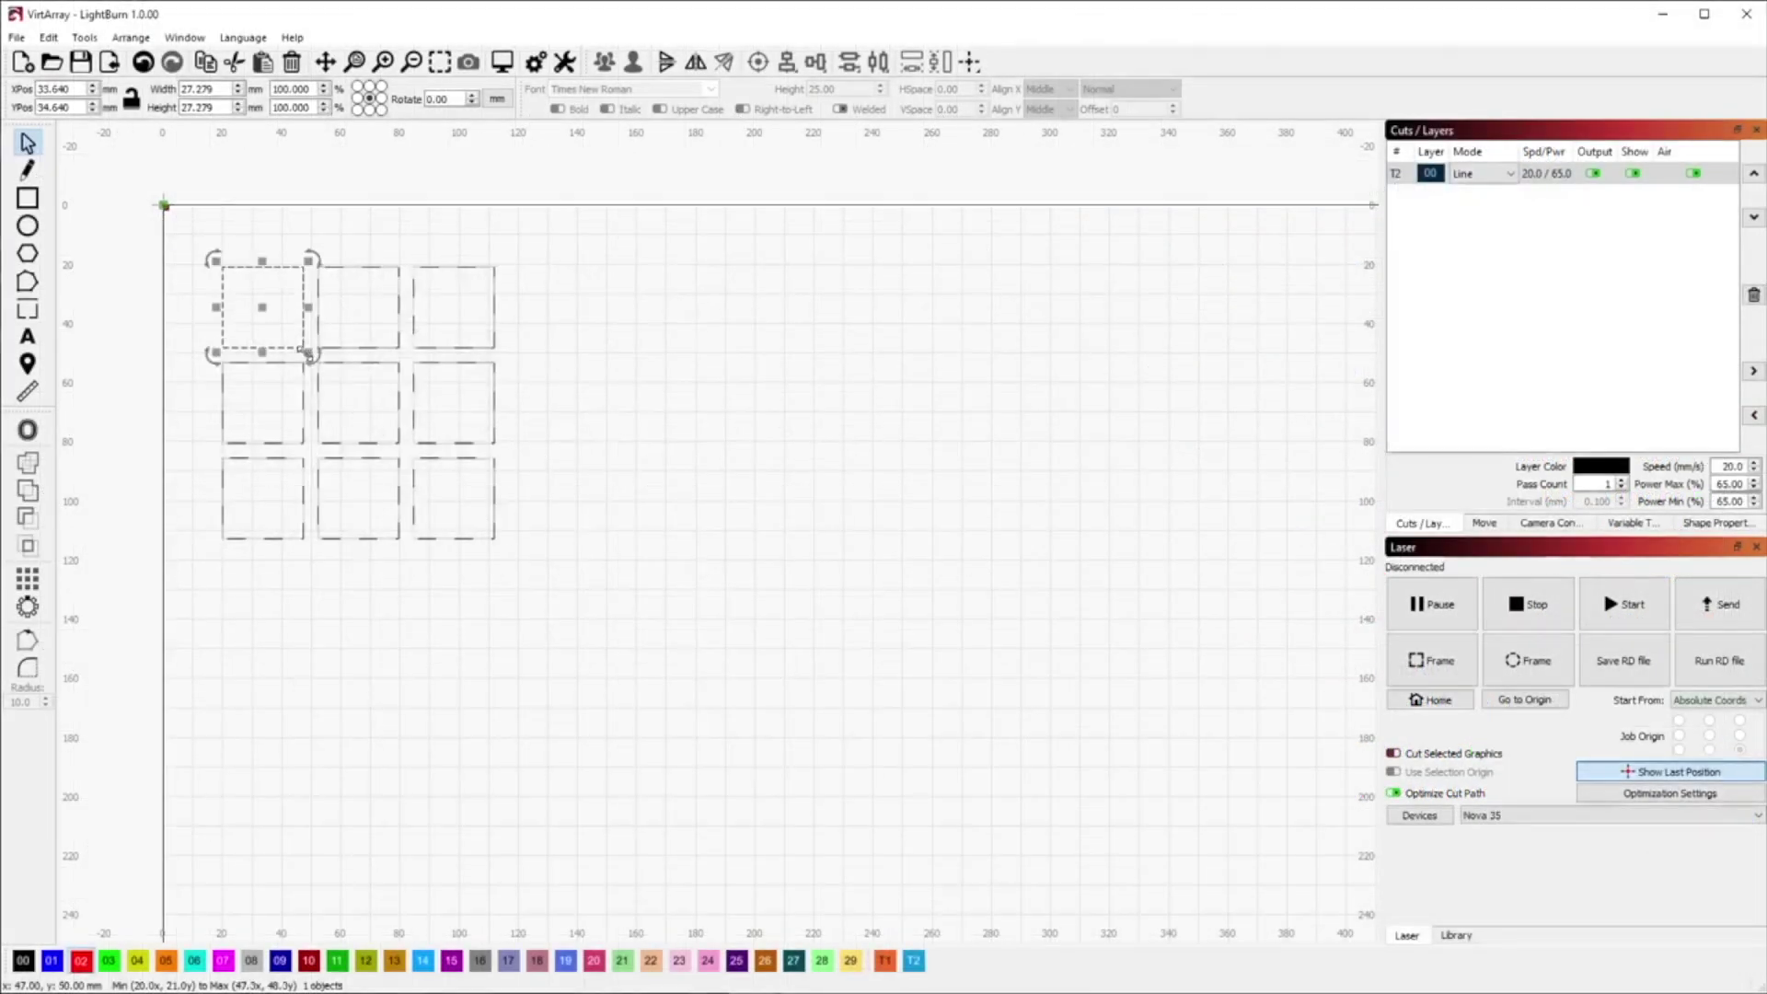
# - Rotate the nine-square virtual array by about 33°
pyautogui.moveTo(311, 357); pyautogui.dragTo(375, 367)
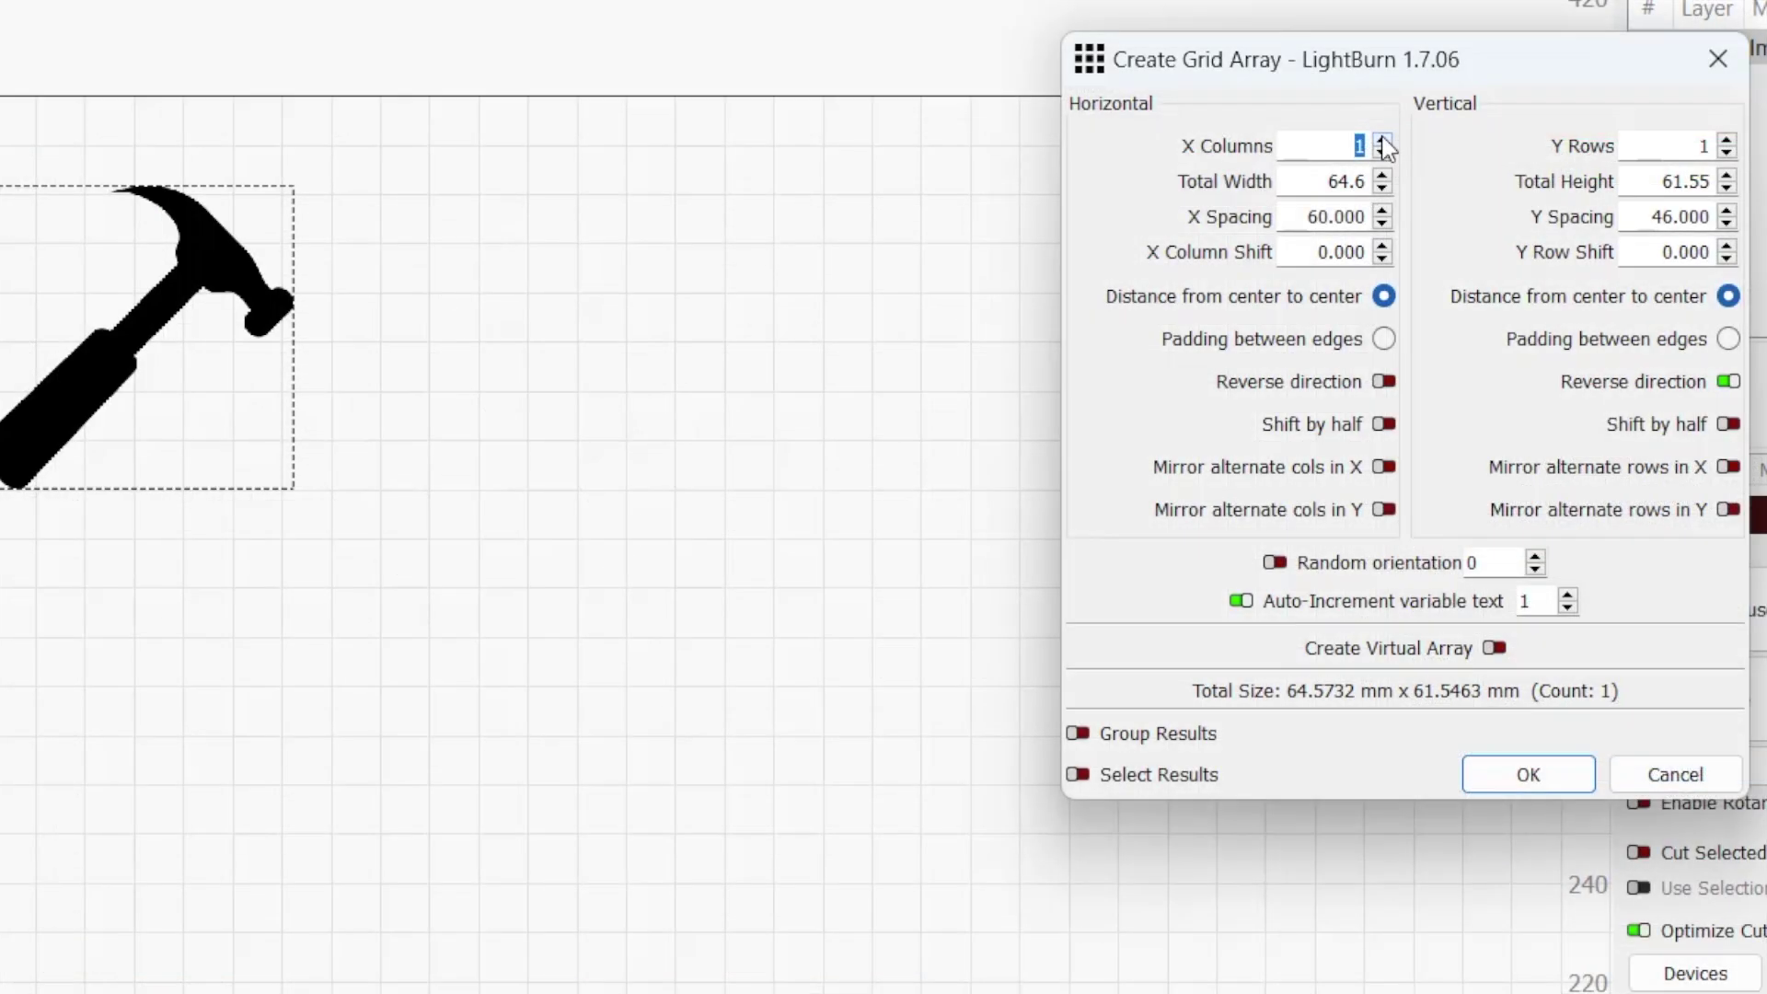
# - Set the hammer grid to 4 columns by 3 rows with Group Results and Select Results enabled
pyautogui.click(1381, 139)
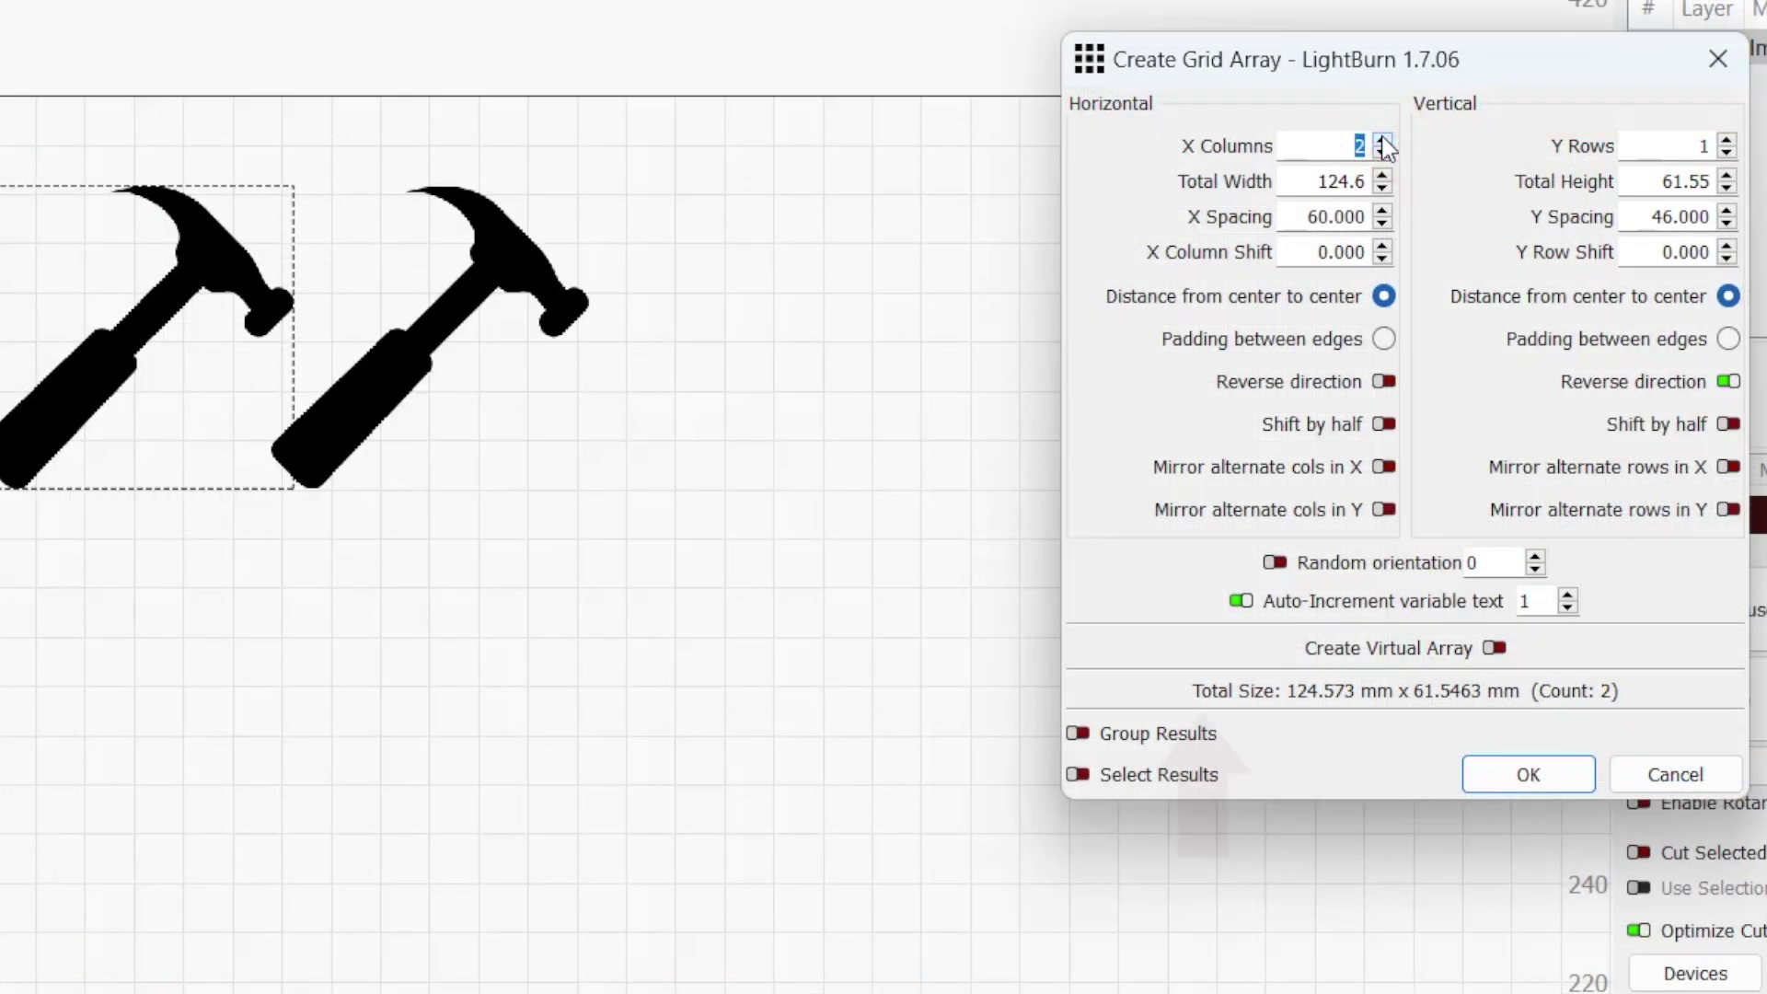
pyautogui.click(1382, 140)
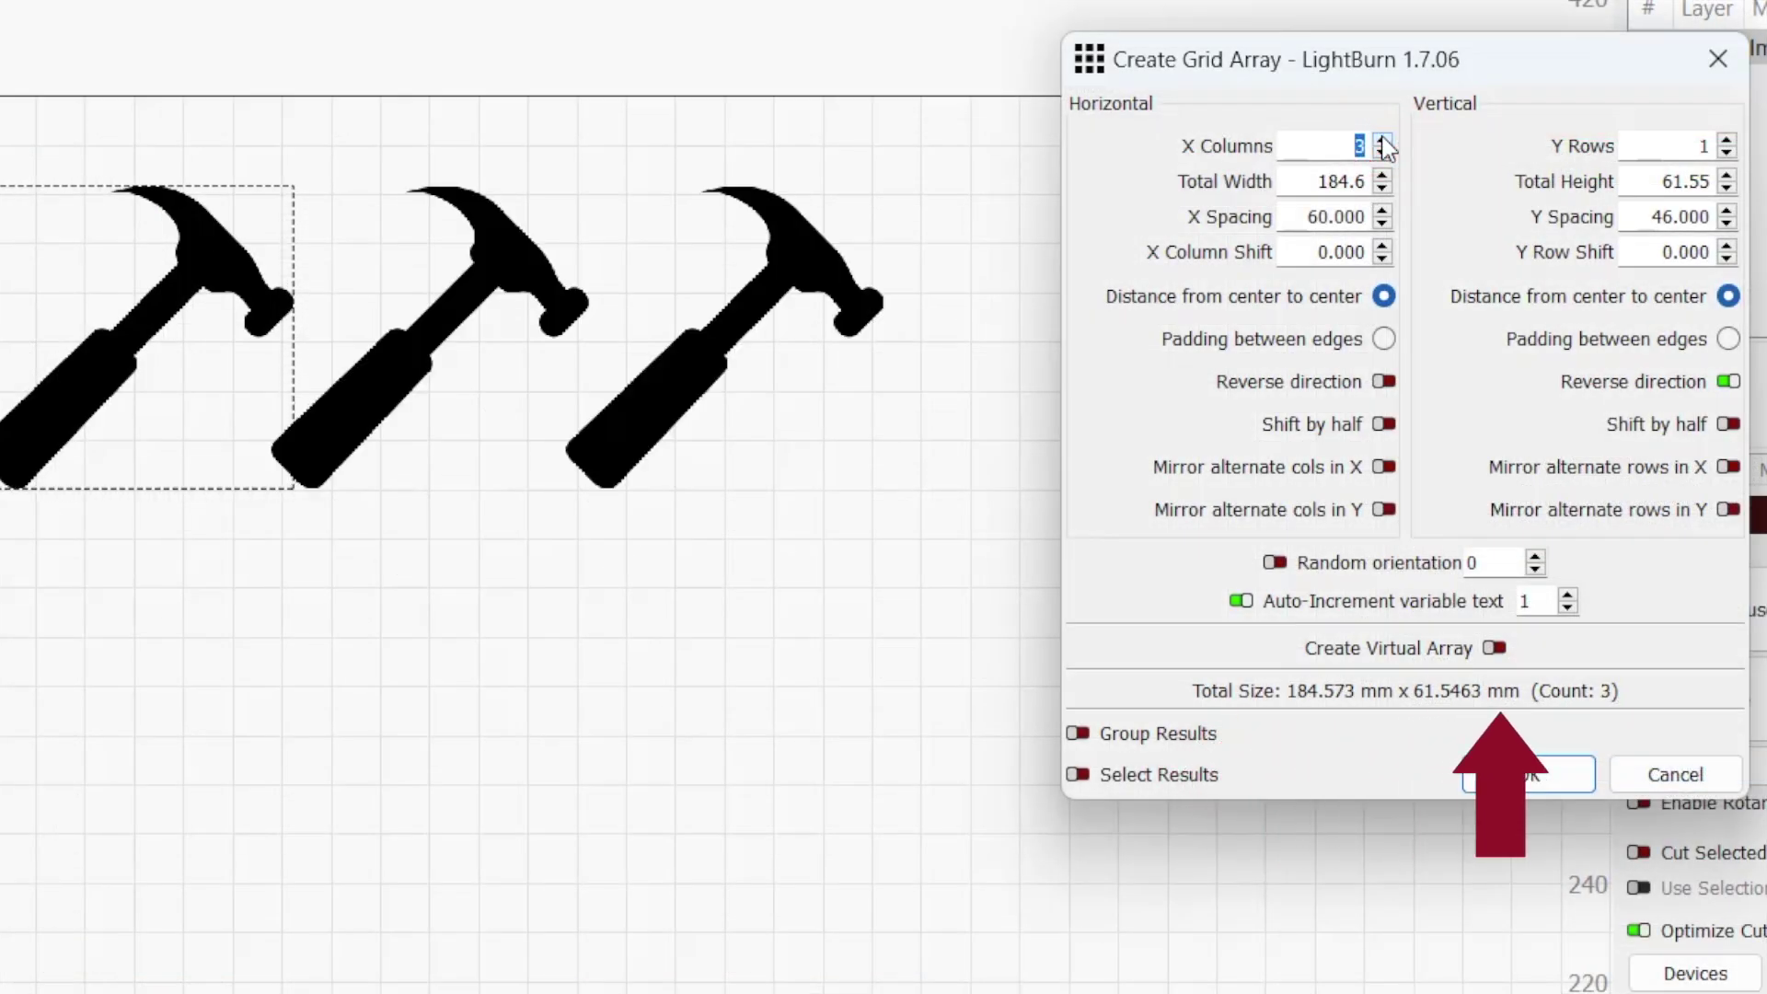
pyautogui.click(1381, 140)
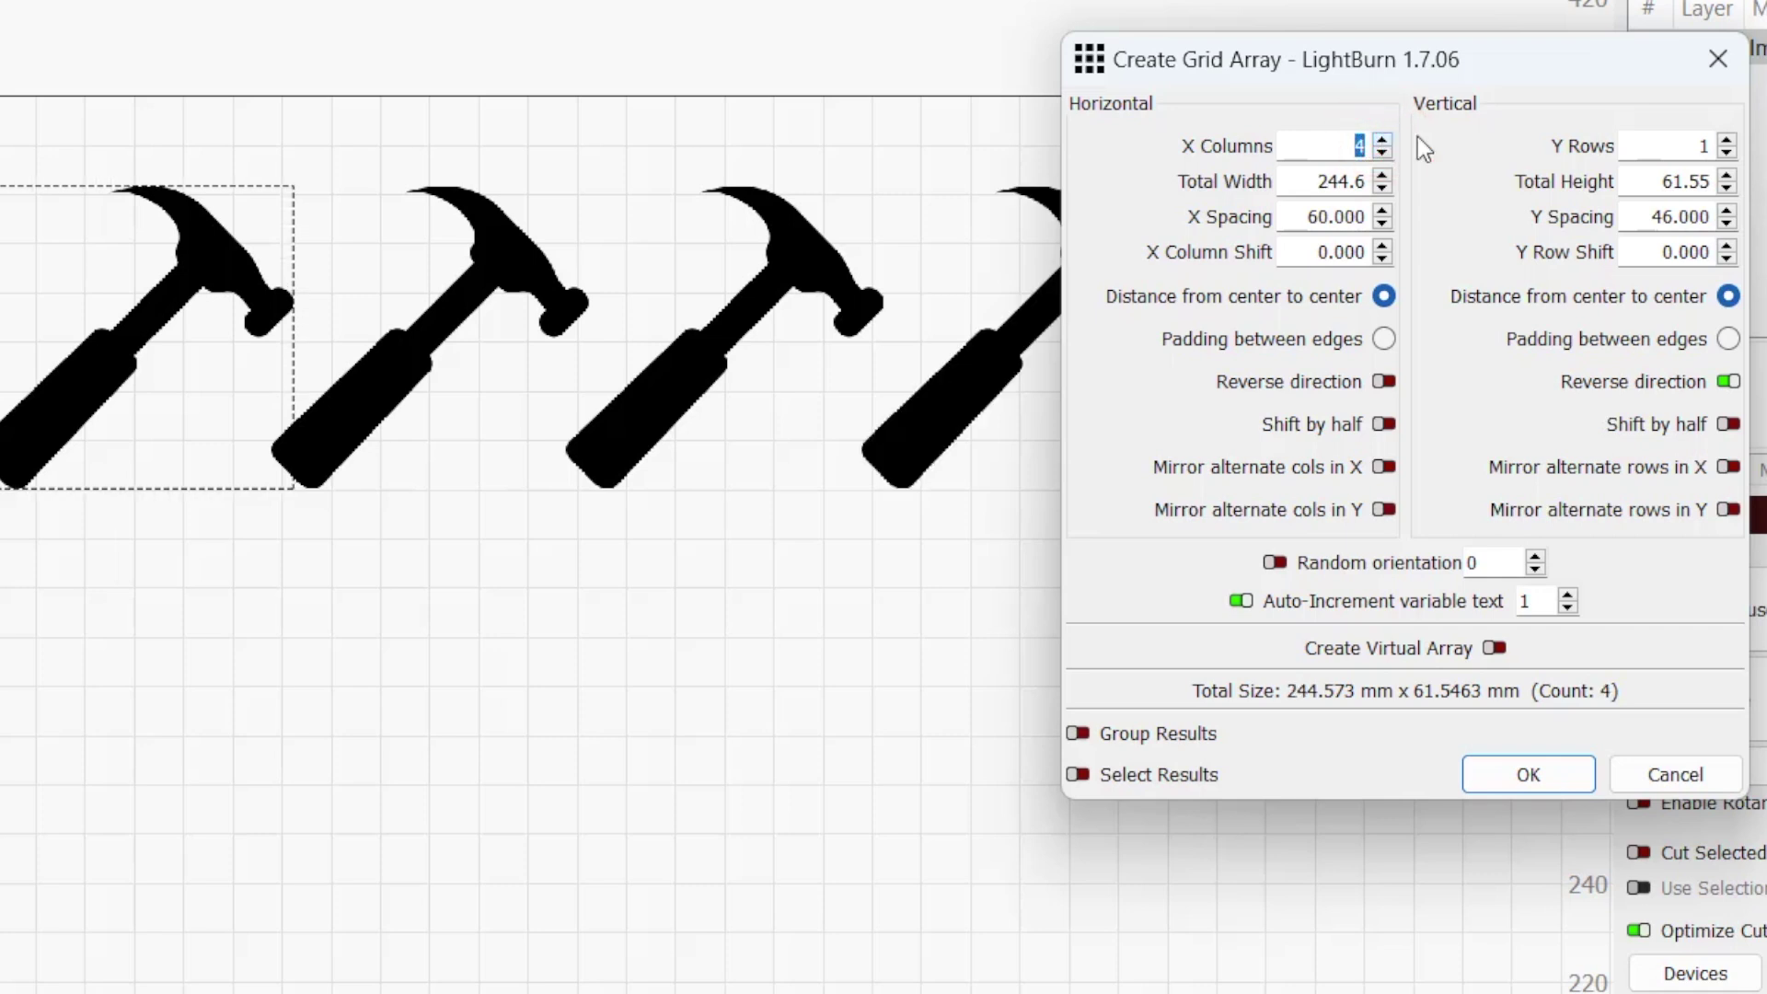
pyautogui.click(1726, 140)
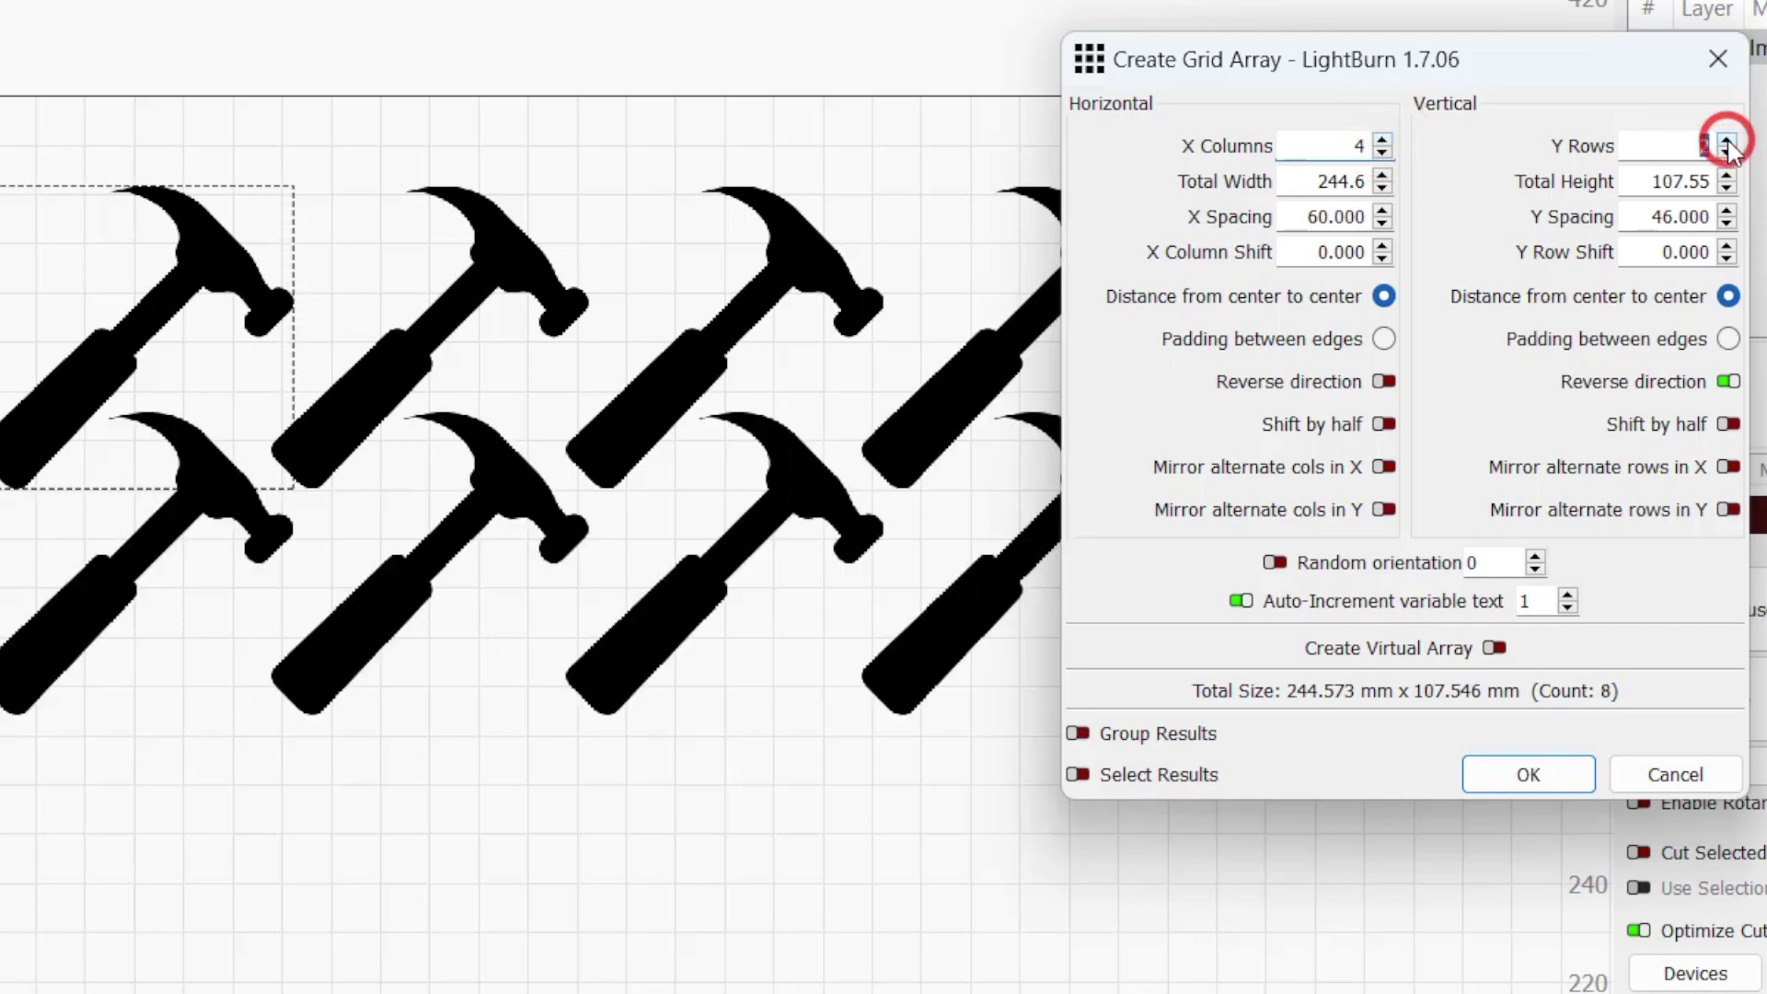
pyautogui.click(1726, 139)
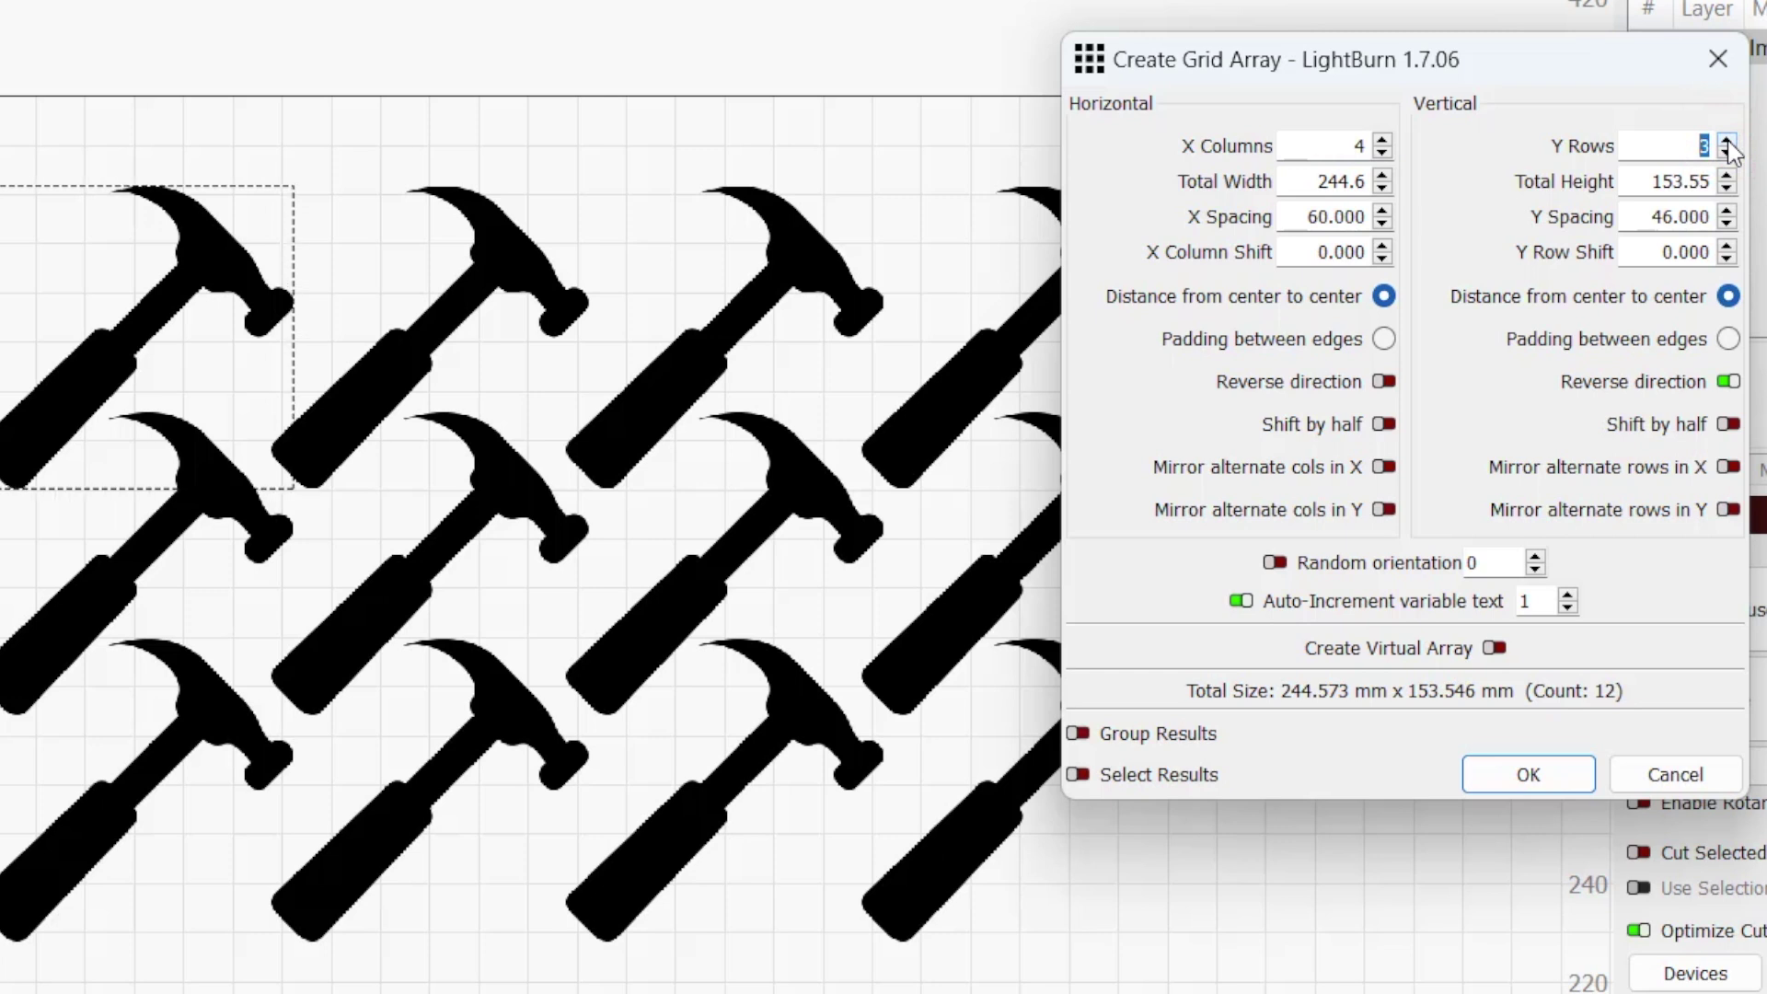
pyautogui.click(1078, 734)
pyautogui.click(1076, 777)
# - Create the grouped 4×3 hammer array
pyautogui.click(1488, 782)
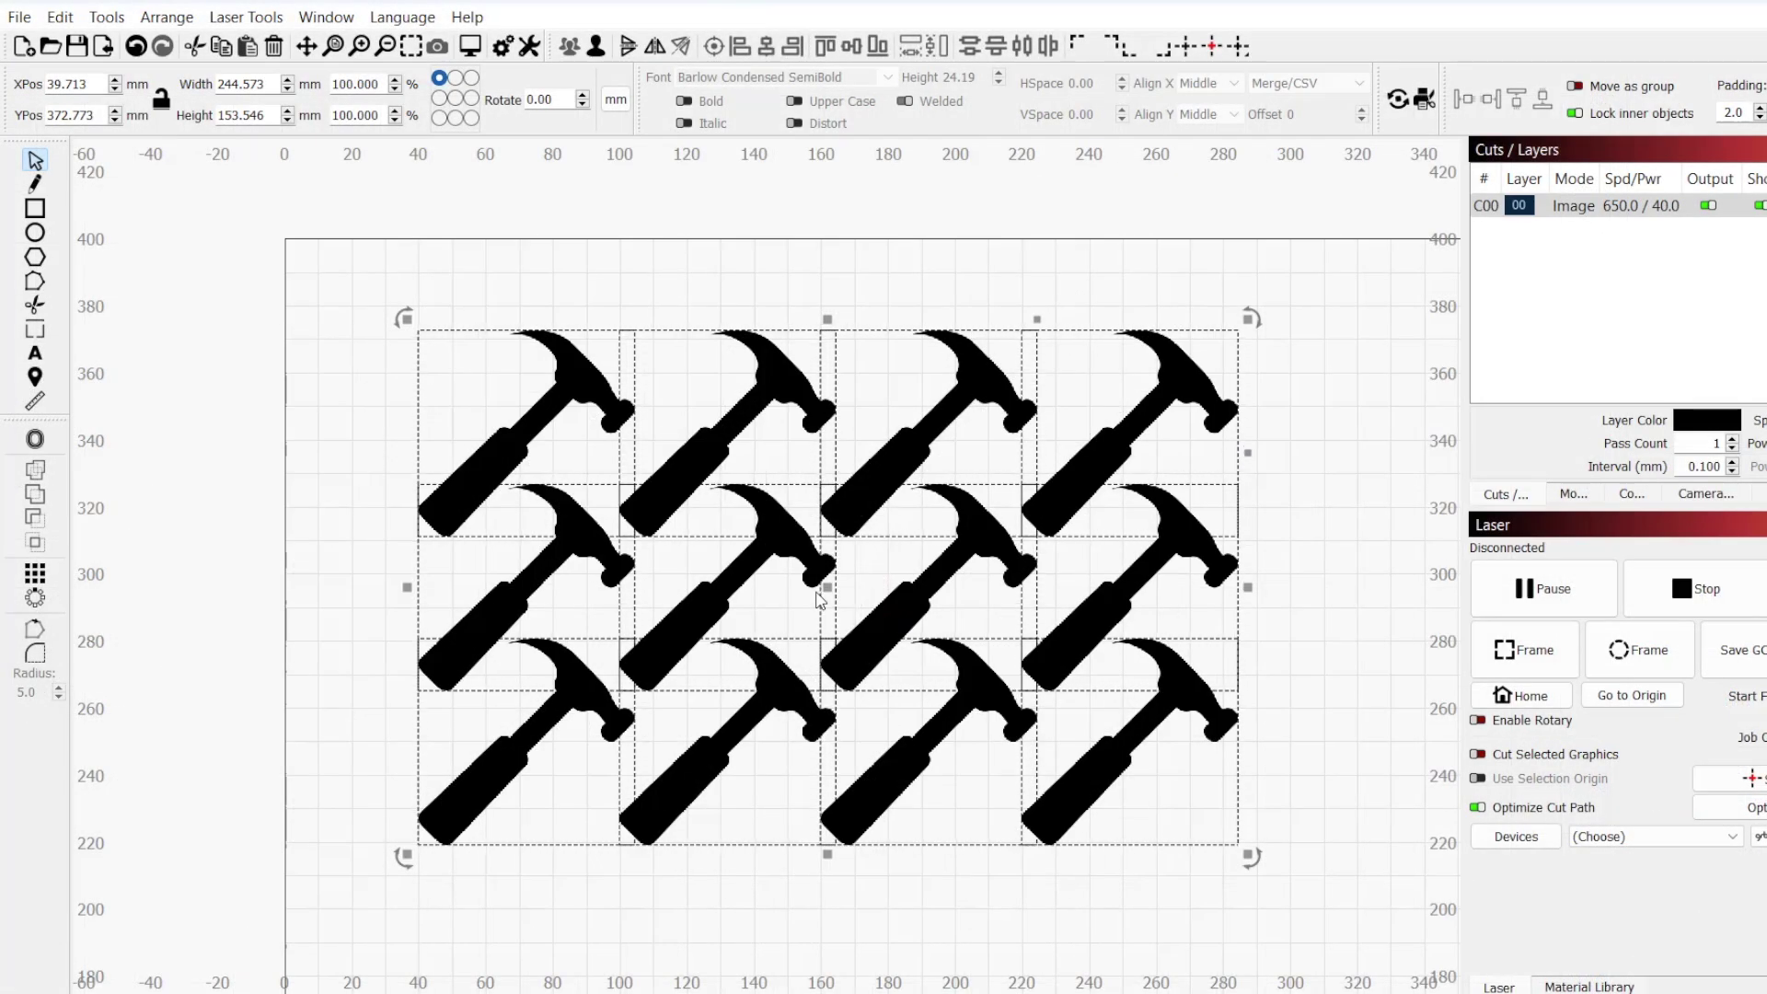
# - Shift the hammer array slightly left and down on the canvas
pyautogui.moveTo(819, 594); pyautogui.dragTo(863, 603)
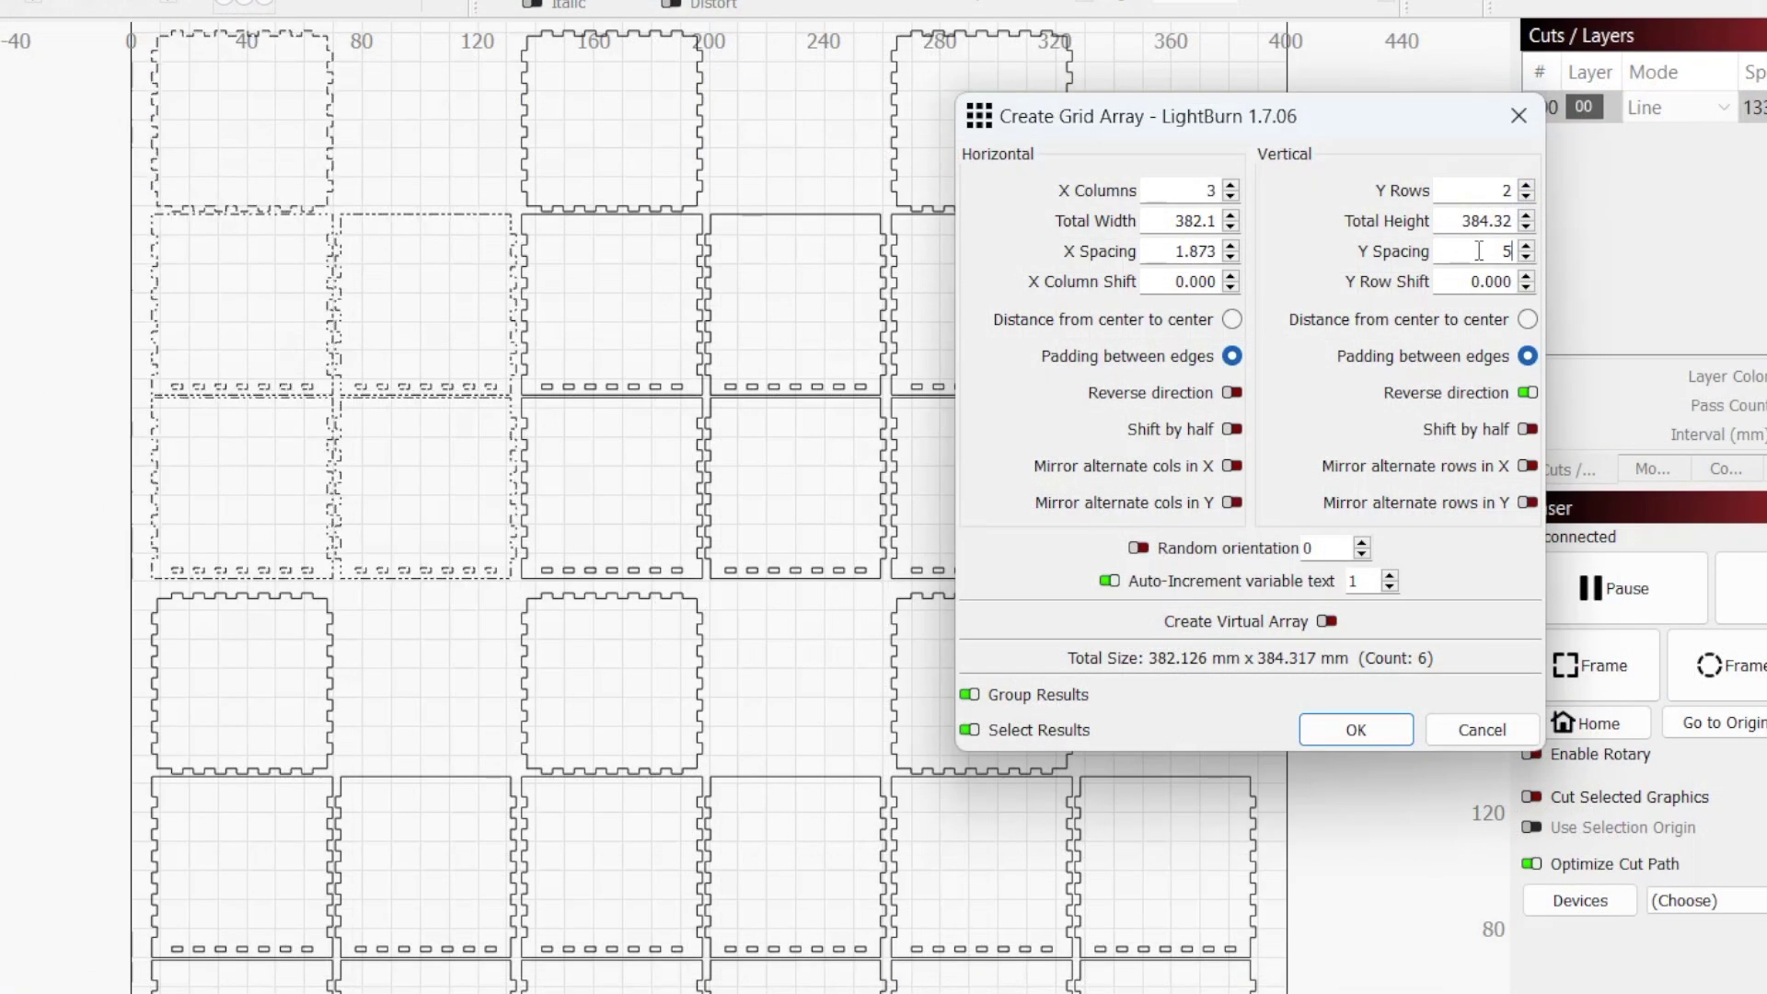
# - Set Y Spacing to 3, create the 3×2 box-panel array, and deselect it
pyautogui.press('BackSpace')
pyautogui.write('3')
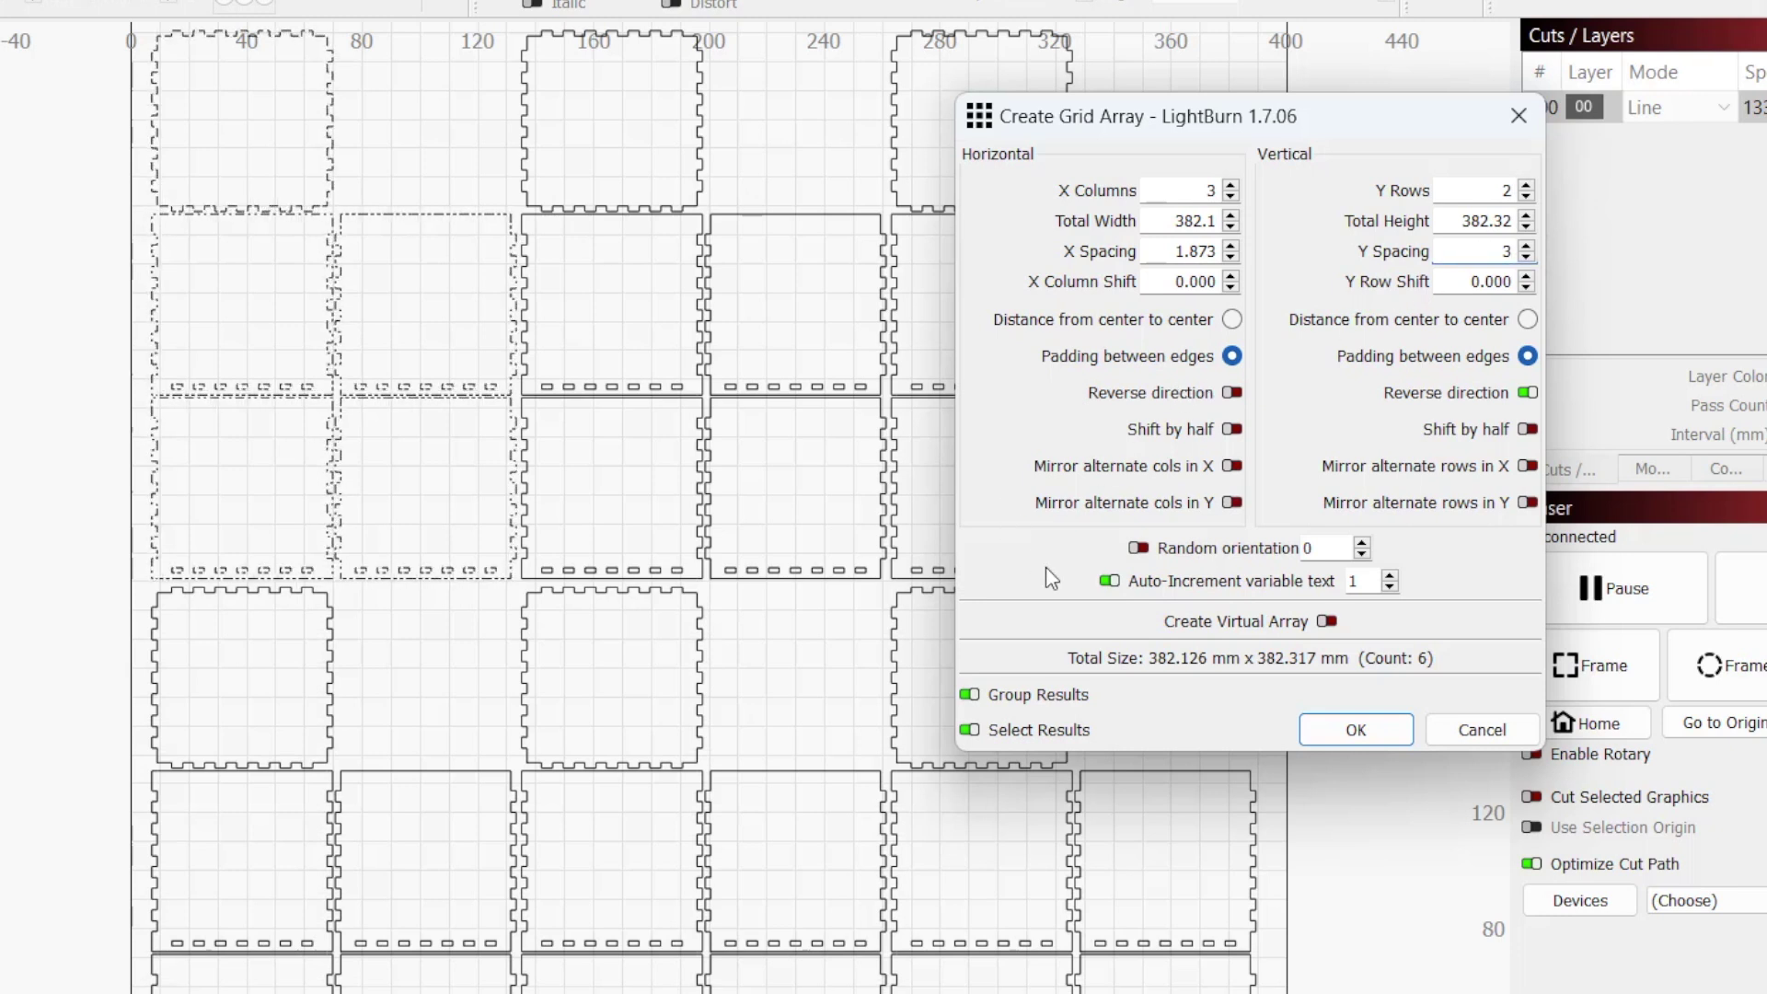
pyautogui.click(1355, 729)
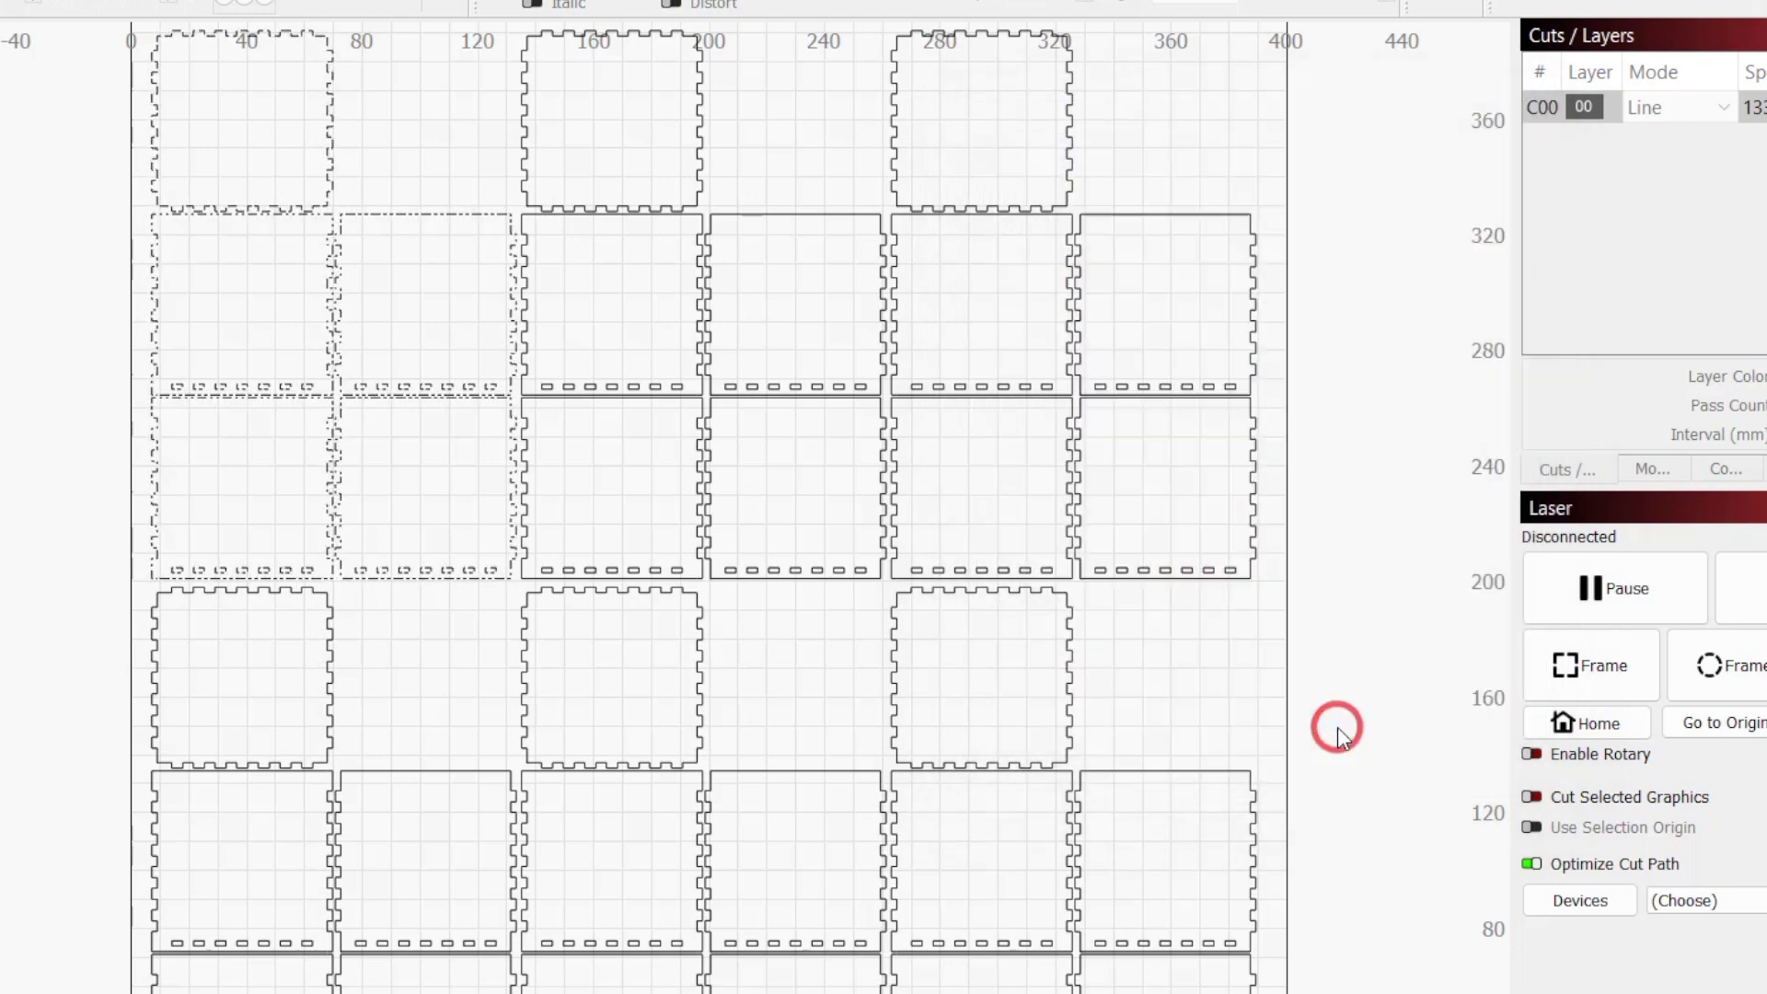
pyautogui.click(1233, 665)
pyautogui.scroll(-3, 1235, 364)
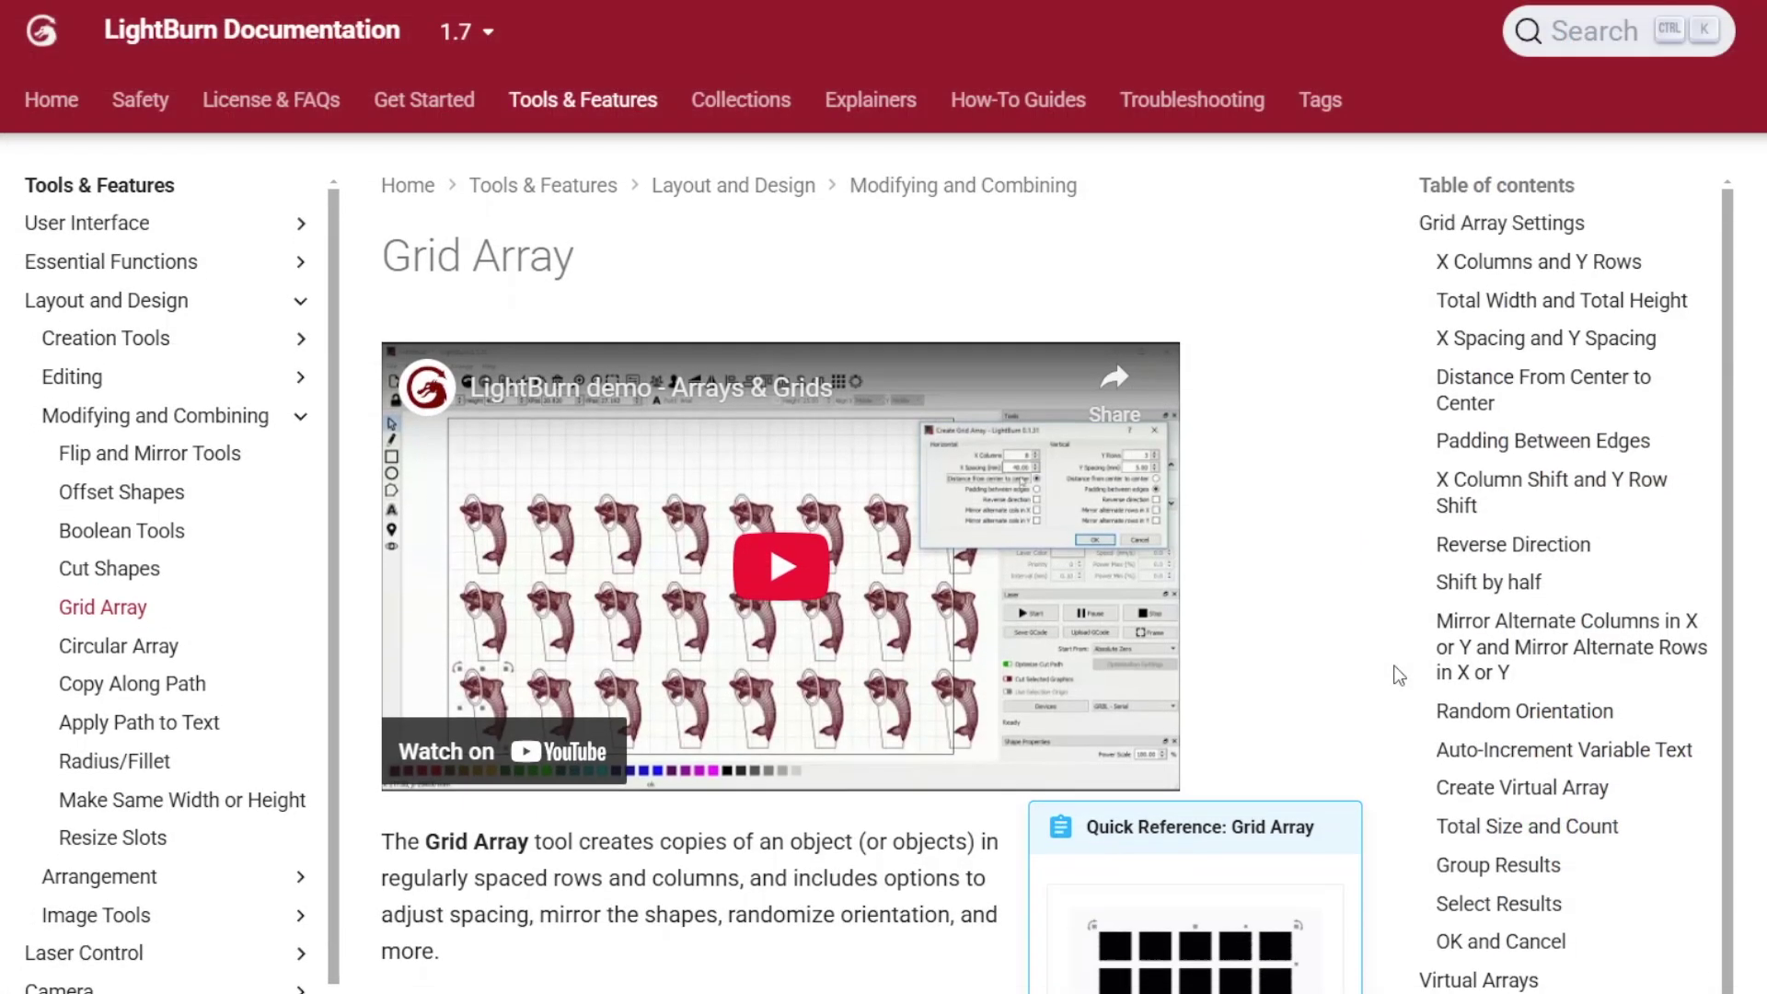
# - Scroll the Grid Array documentation page past the video to its list of uses
pyautogui.scroll(-4, 1398, 676)
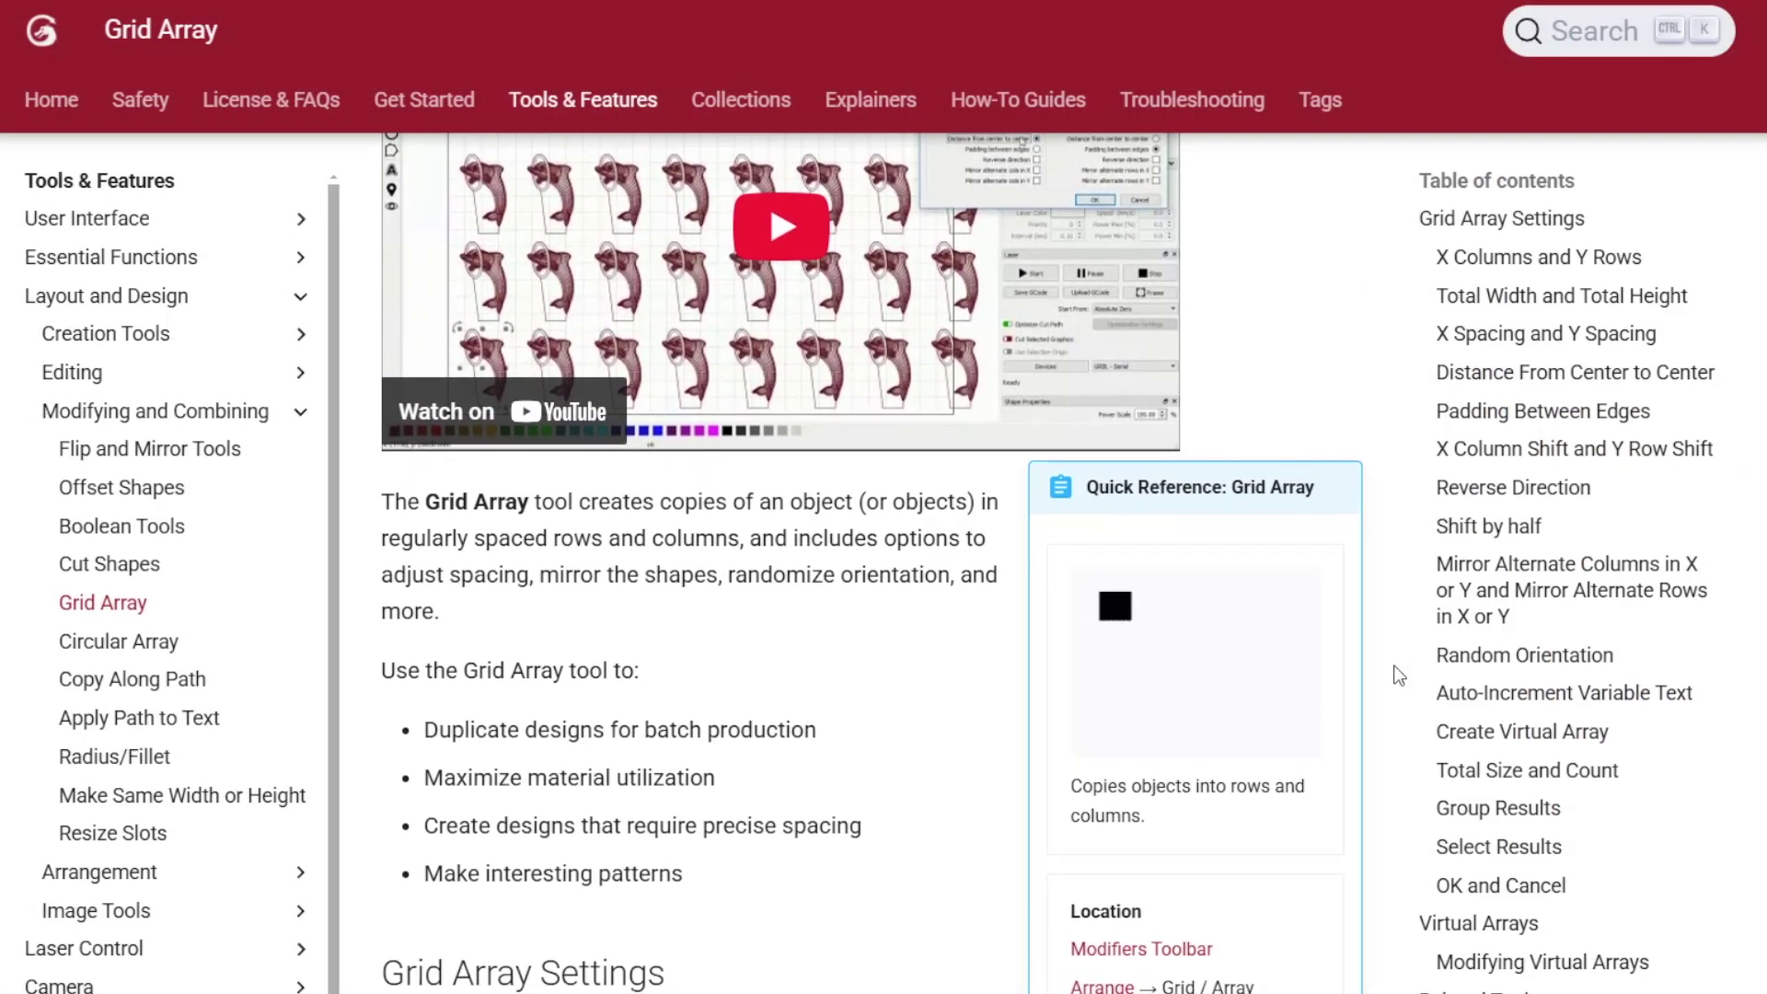